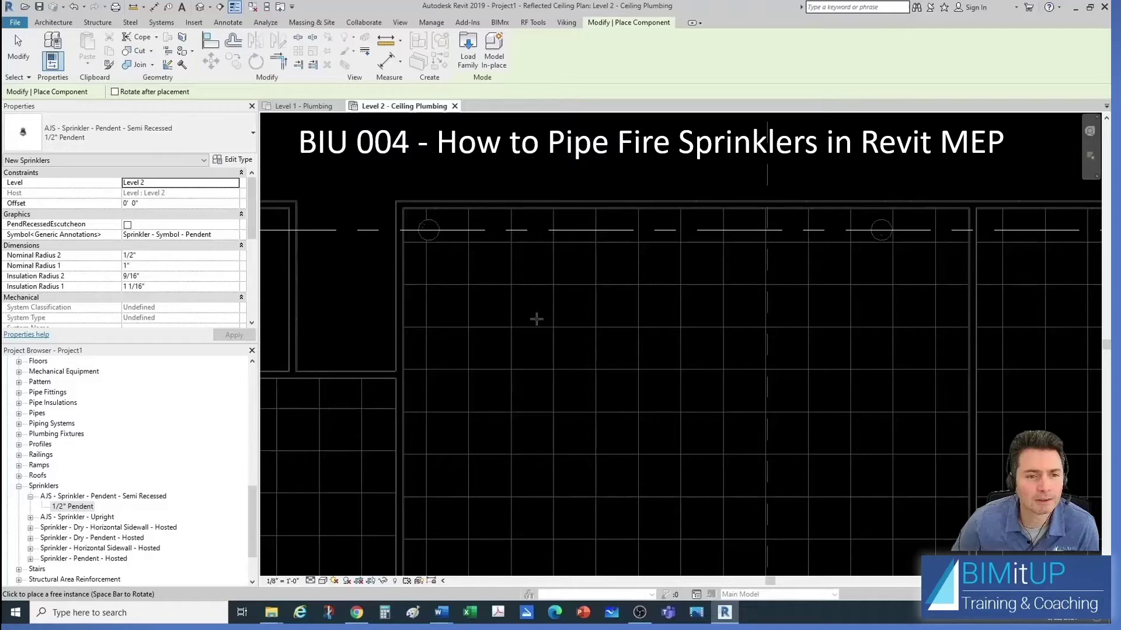
Preview giving a sprinkler an 8 offset and placing it in the ceiling grid
scroll(536, 319, up, 2)
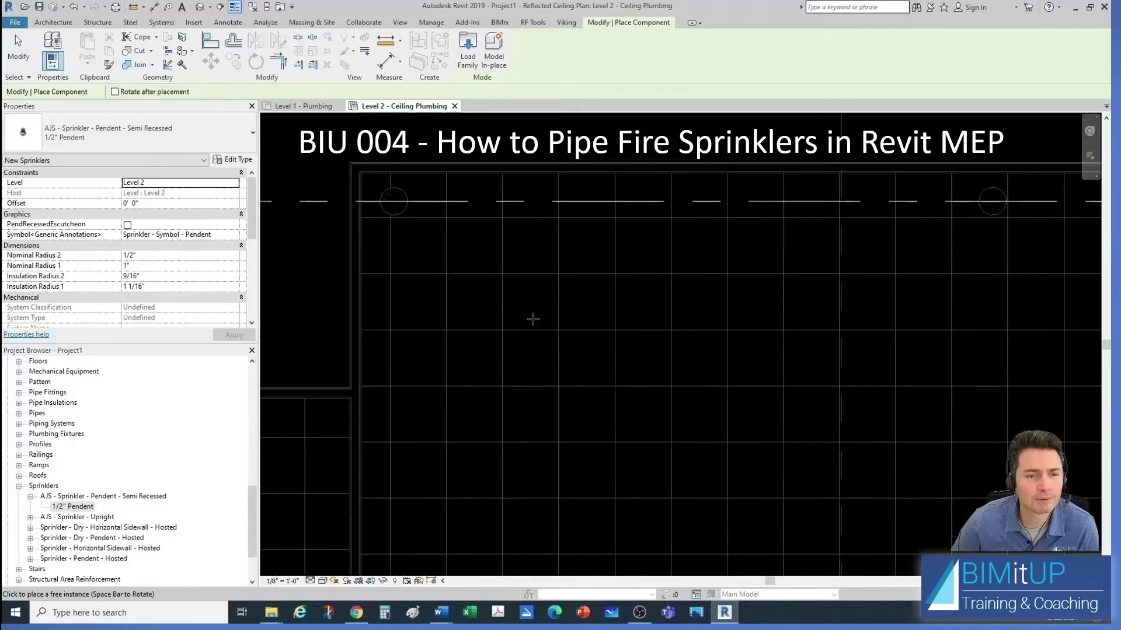
click(149, 203)
text(8)
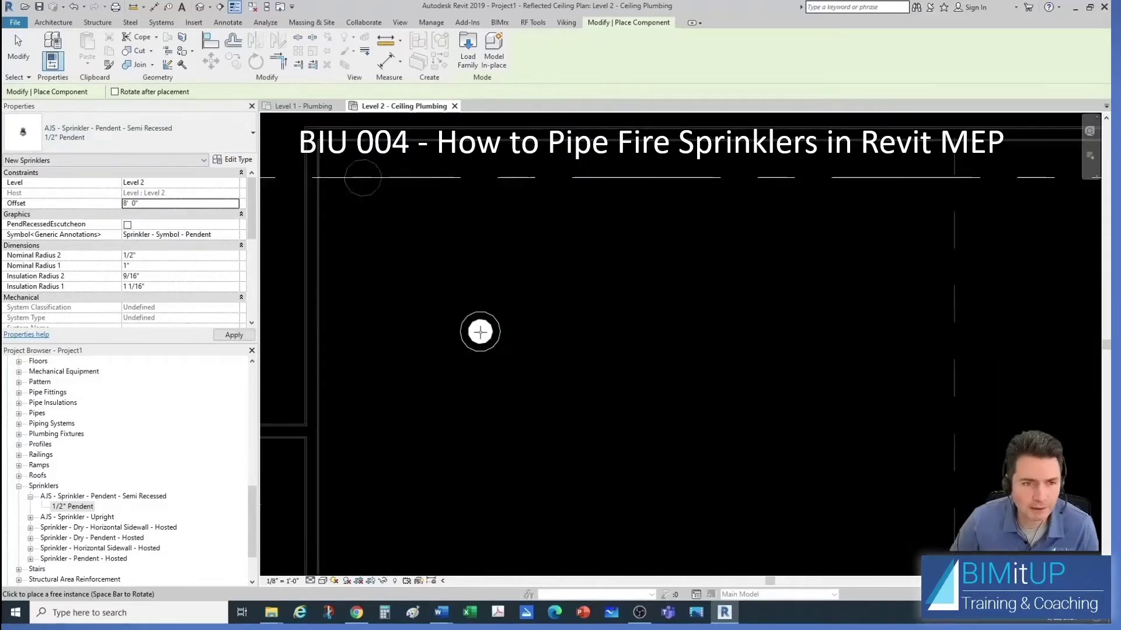
click(483, 381)
key(Escape)
key(Escape)
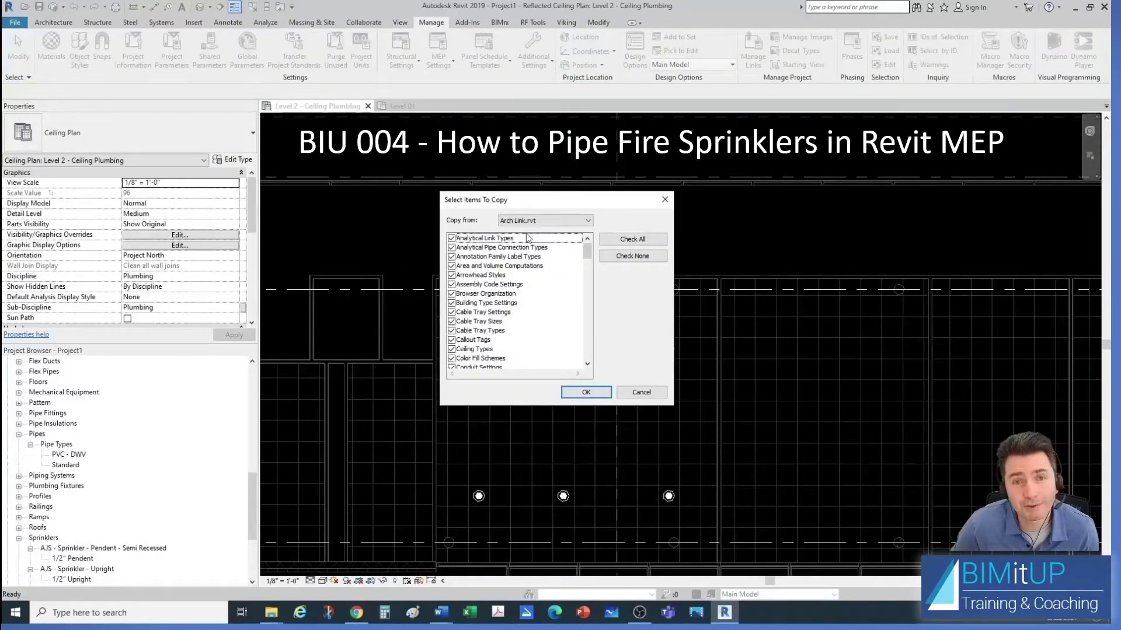
Preview choosing the template project as the standards source, clearing the copy list, and selecting a tee fitting
click(532, 221)
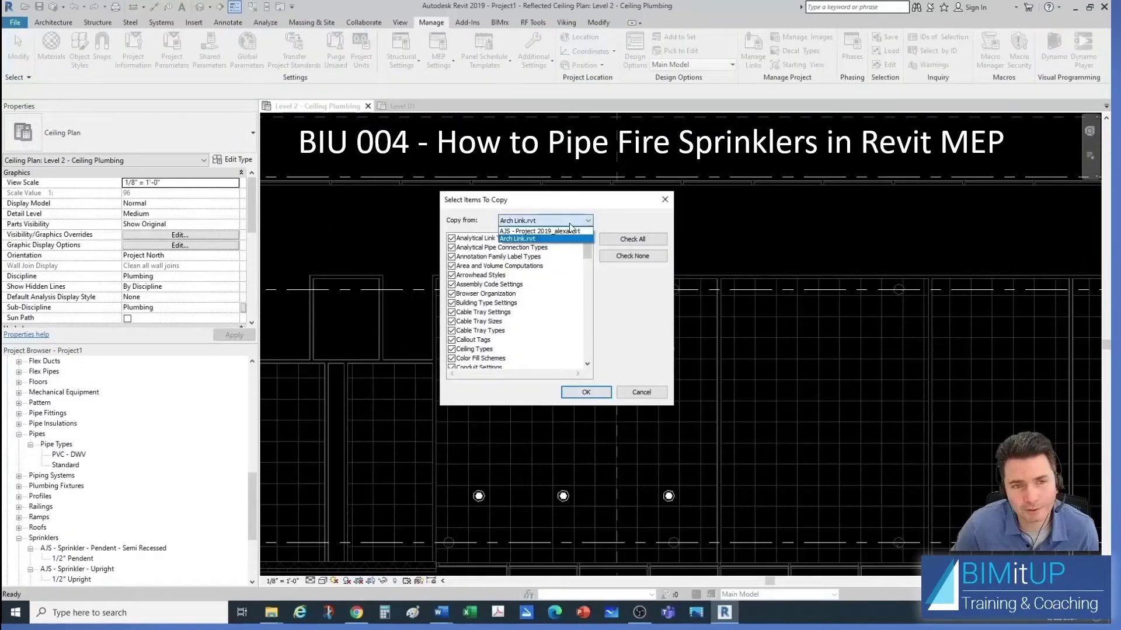
click(523, 239)
click(631, 258)
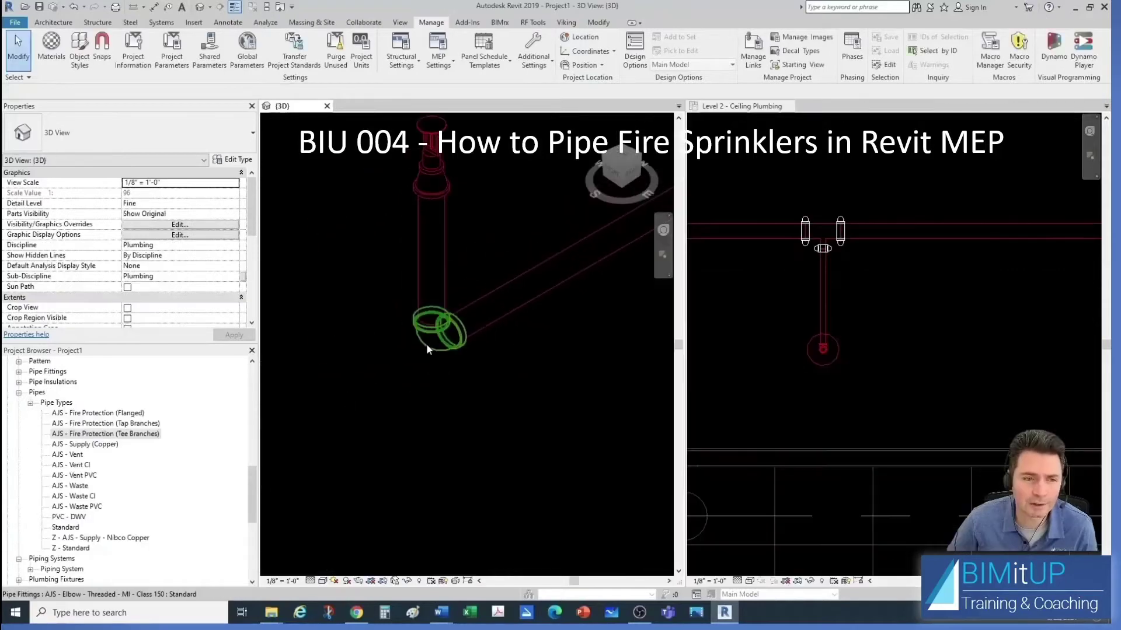
click(426, 343)
click(533, 354)
Preview drawing a pipe run from a sprinkler in the ceiling plan
click(825, 348)
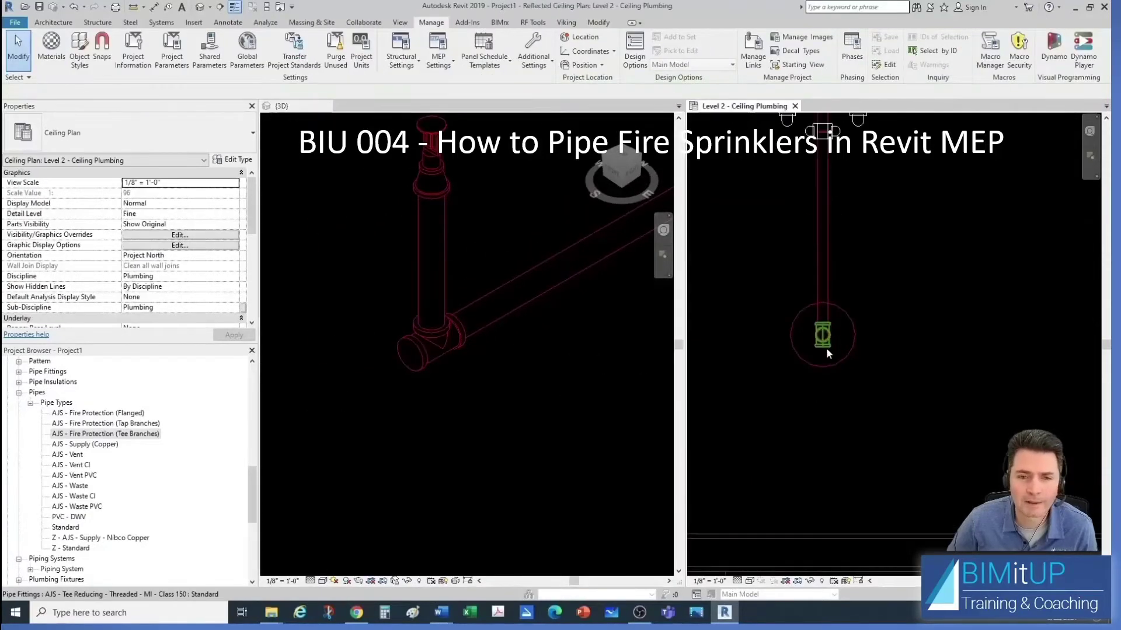
right_click(822, 349)
click(841, 90)
scroll(820, 292, up, 3)
click(817, 477)
key(Escape)
key(Escape)
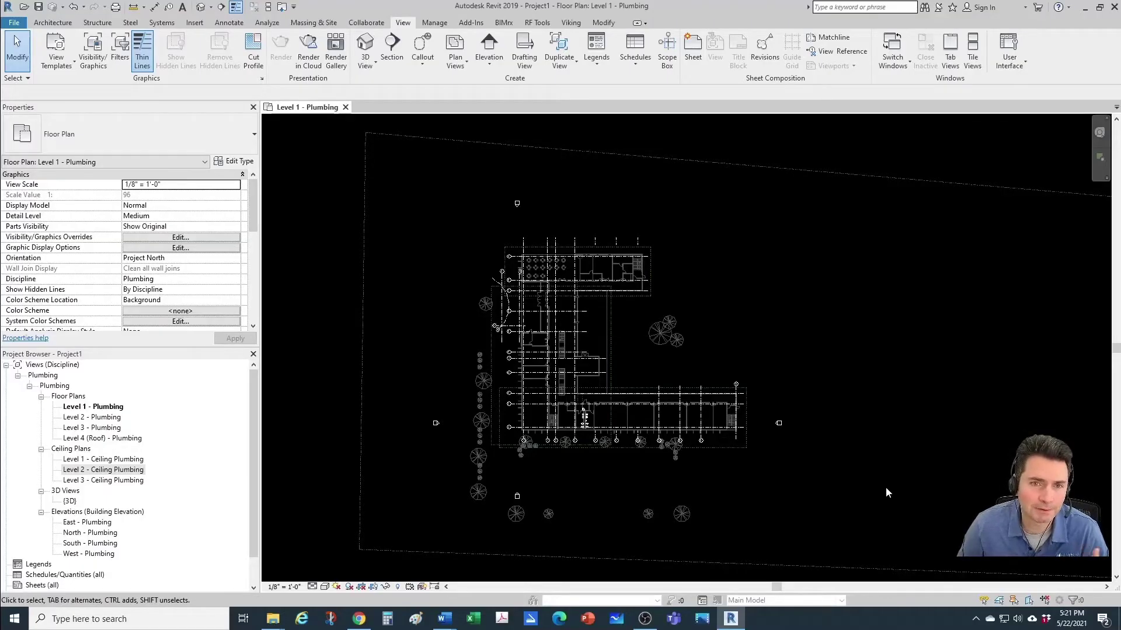
Open Level 2 - Ceiling Plumbing and zoom and pan to frame the wing's ceiling grid
scroll(710, 441, up, 3)
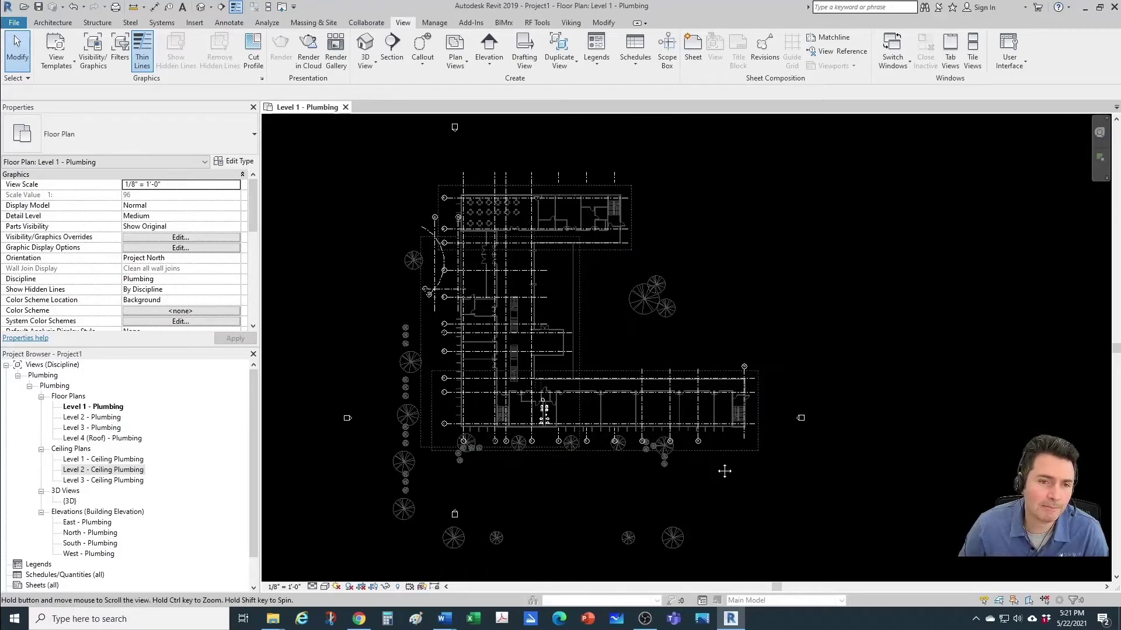
double_click(123, 472)
scroll(573, 418, up, 3)
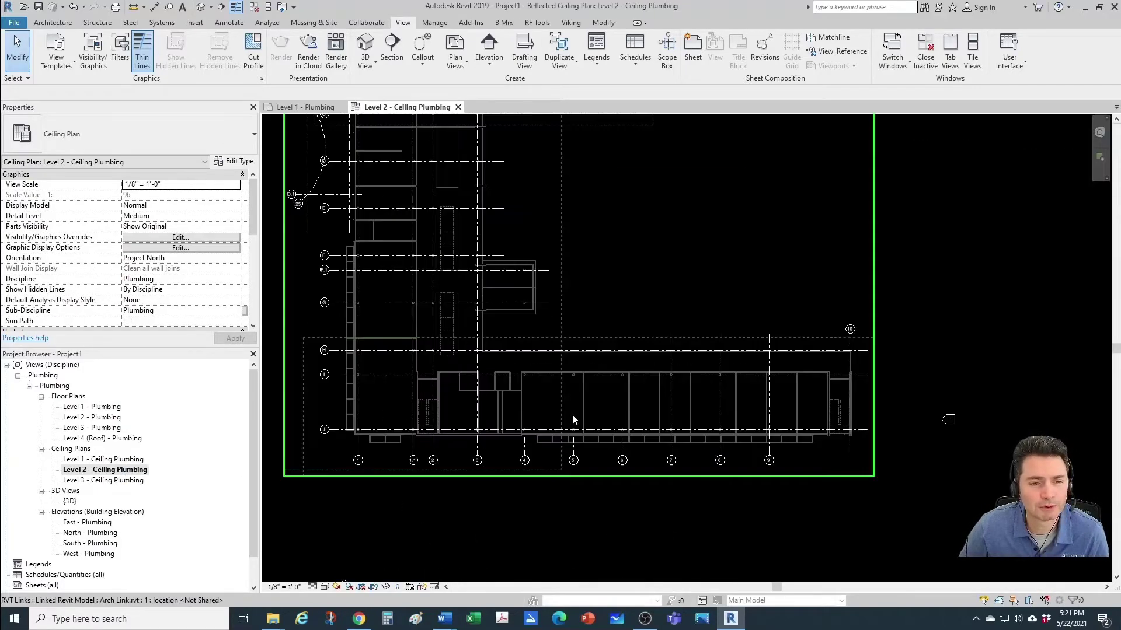
scroll(569, 406, up, 5)
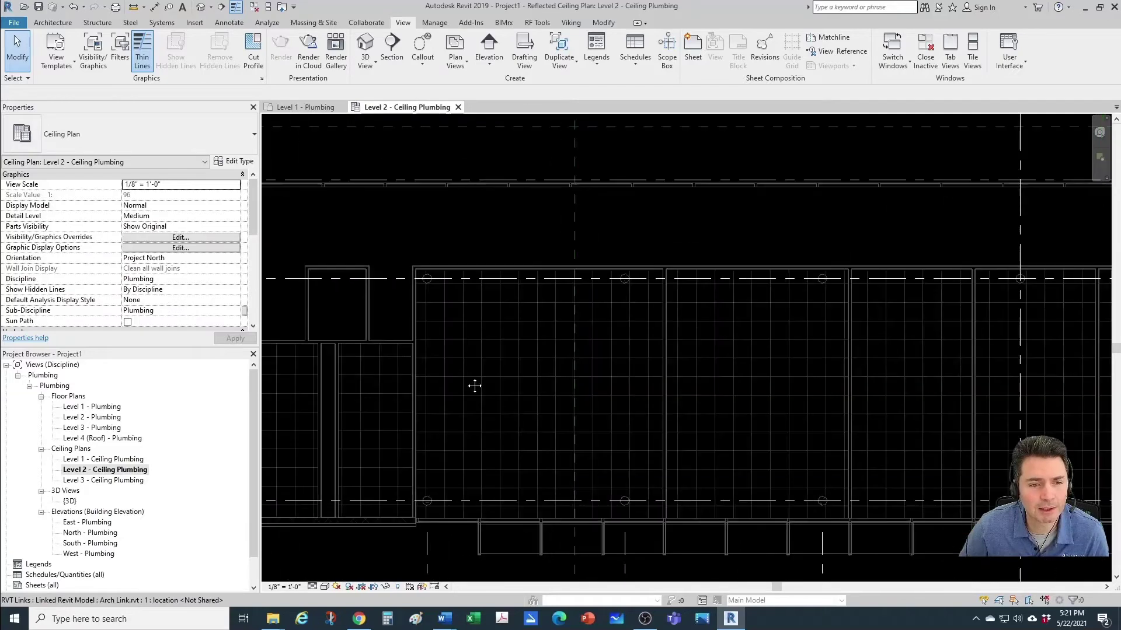
middle_drag(474, 385, 604, 412)
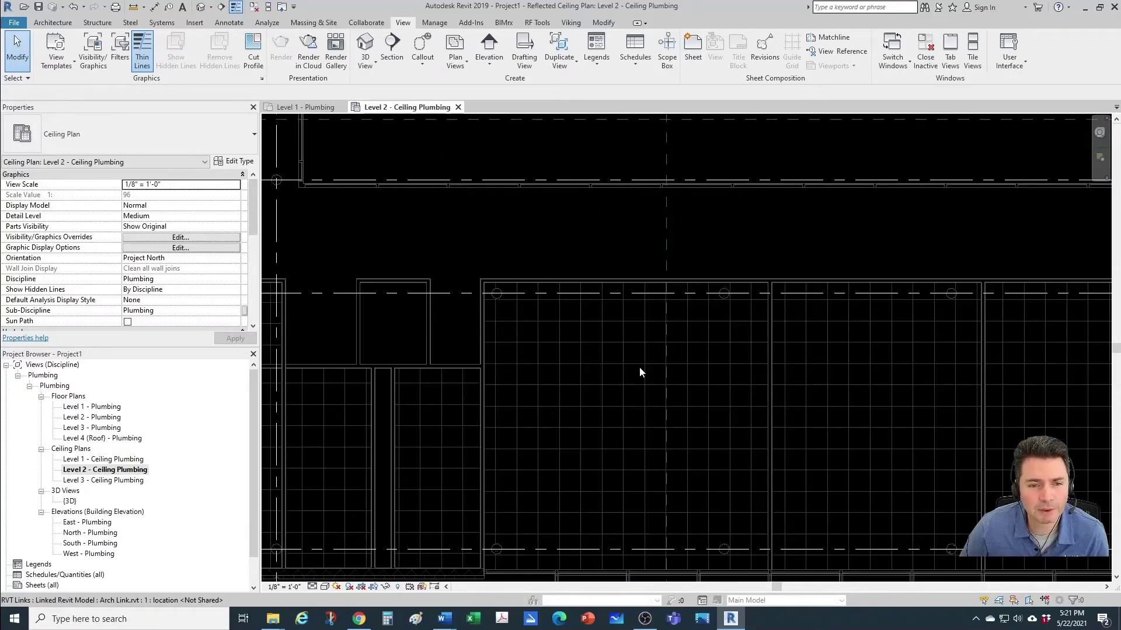
scroll(630, 374, down, 2)
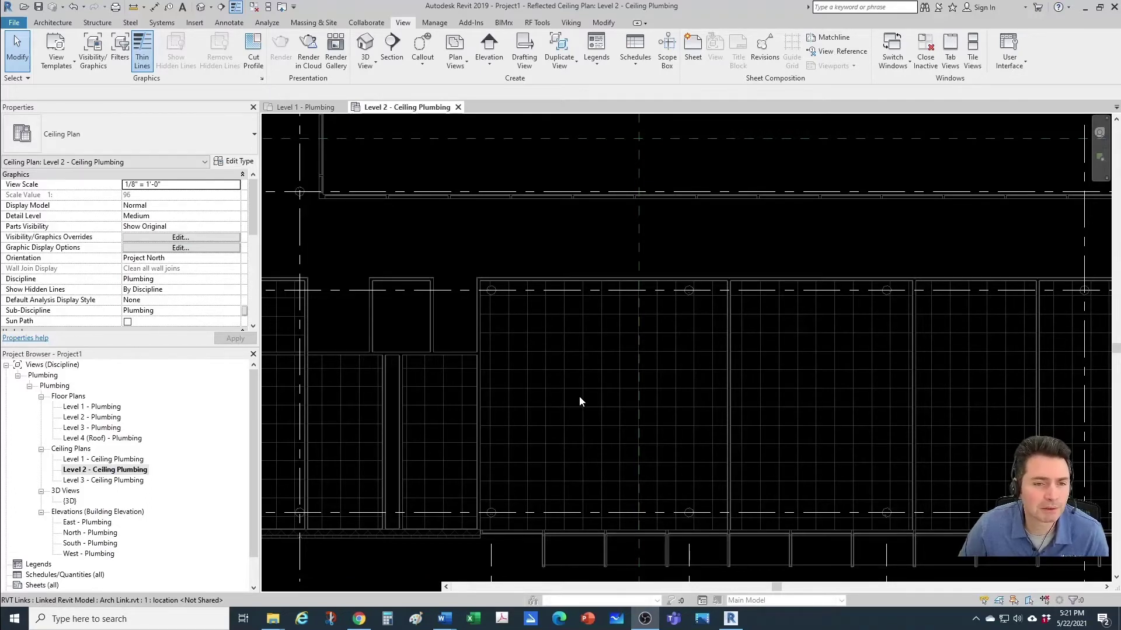
middle_drag(553, 368, 543, 348)
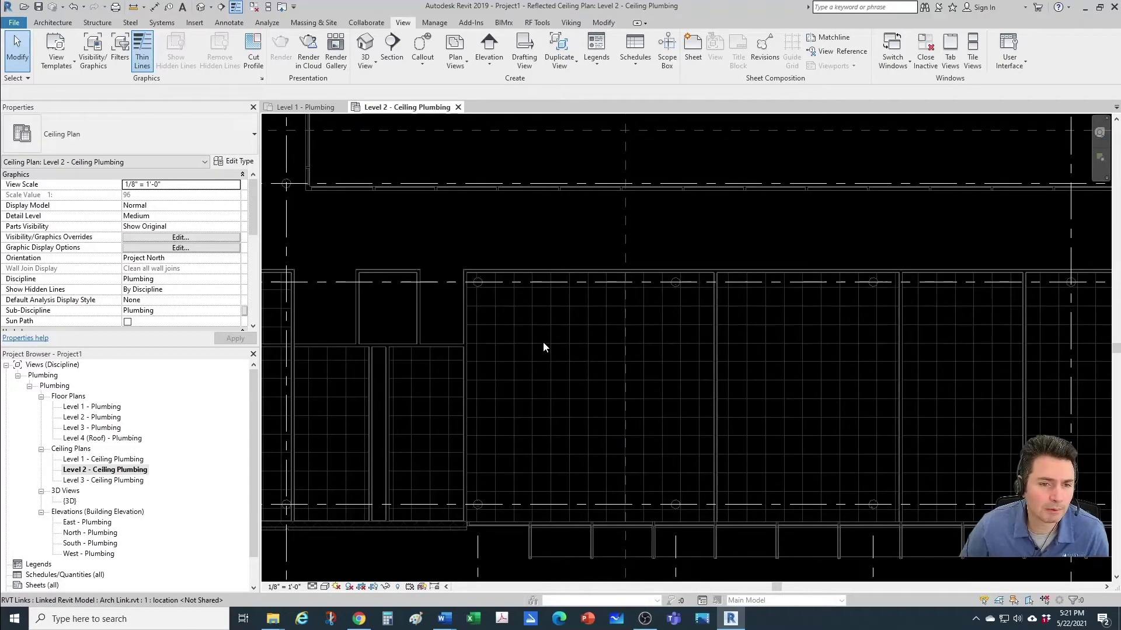
drag(255, 412, 254, 437)
Drag the 1/2" Pendent type of AJS - Sprinkler - Pendent - Semi Recessed from Families > Sprinklers into the plan
click(6, 564)
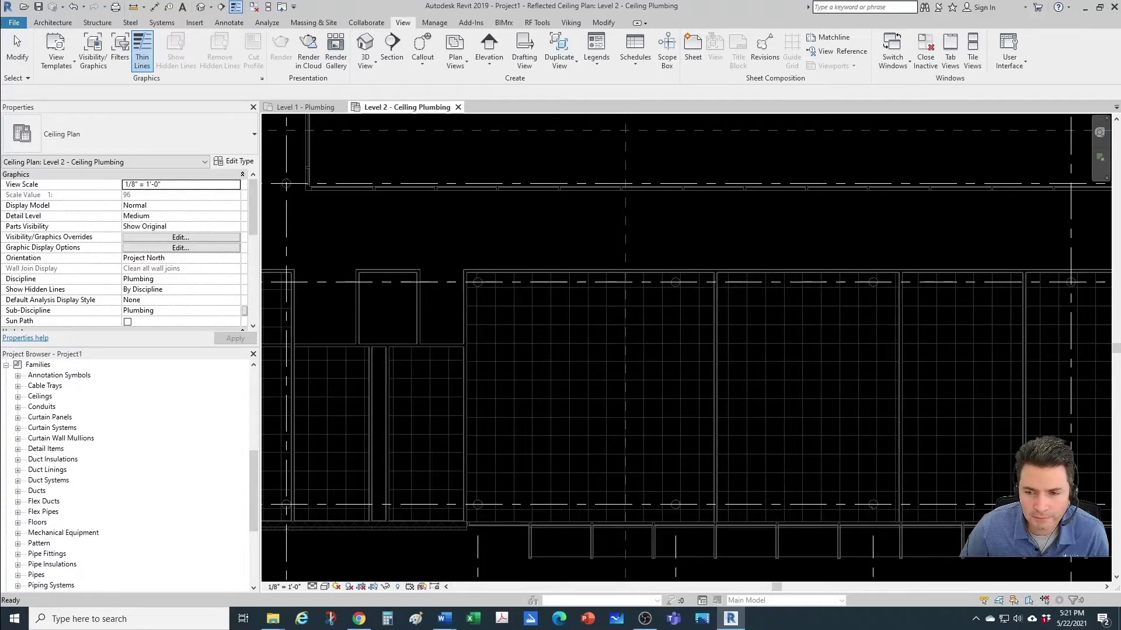
scroll(128, 490, down, 5)
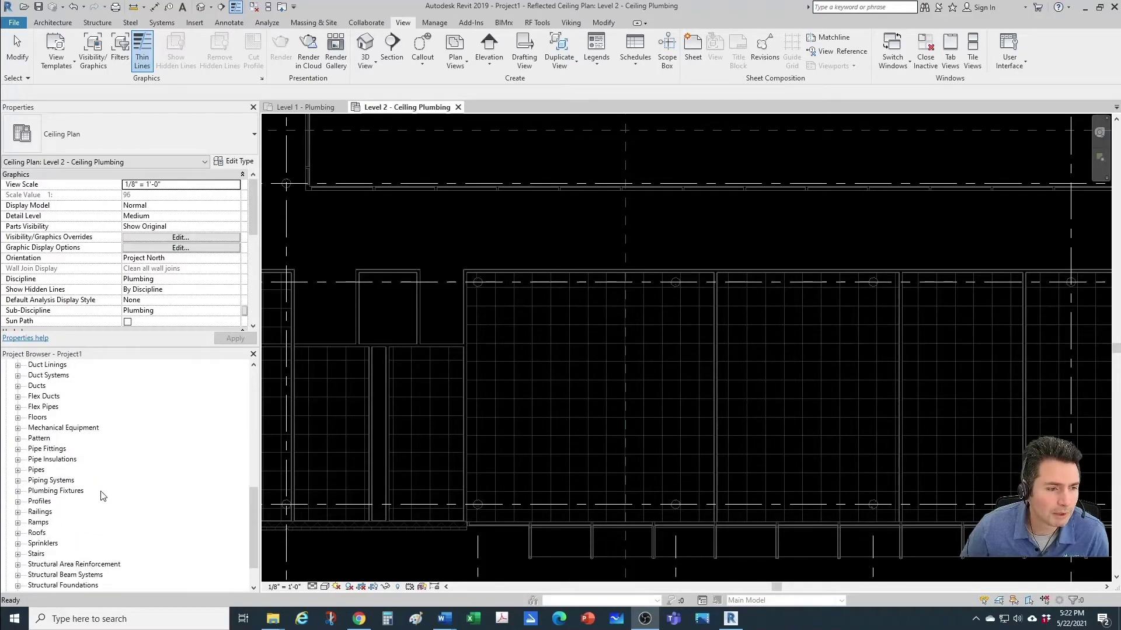
scroll(35, 557, down, 1)
click(18, 523)
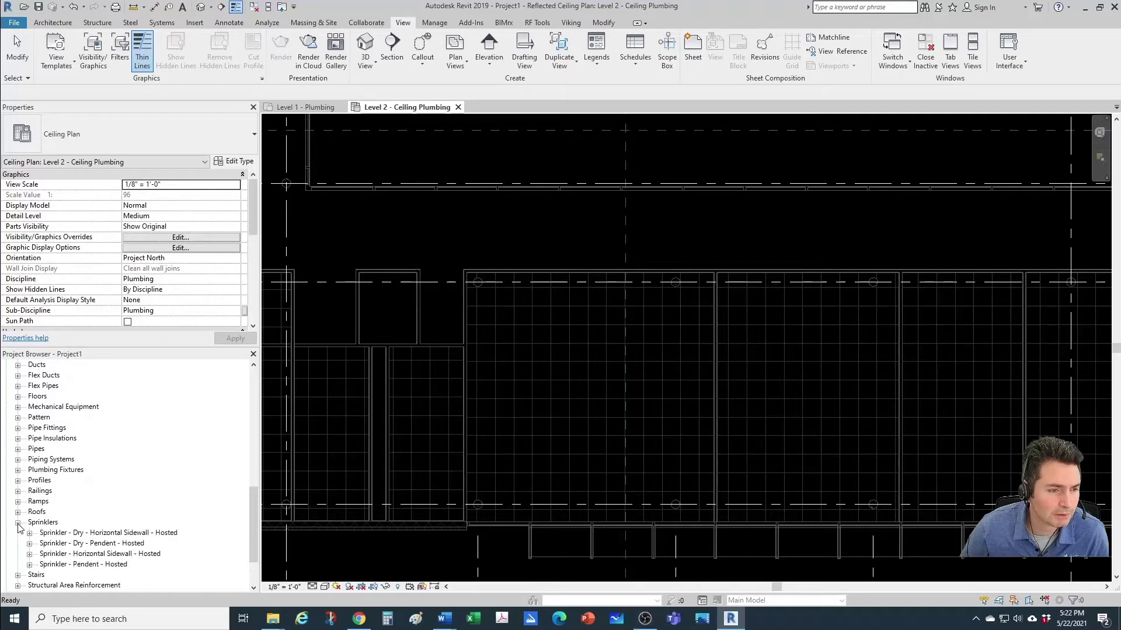
scroll(18, 528, down, 1)
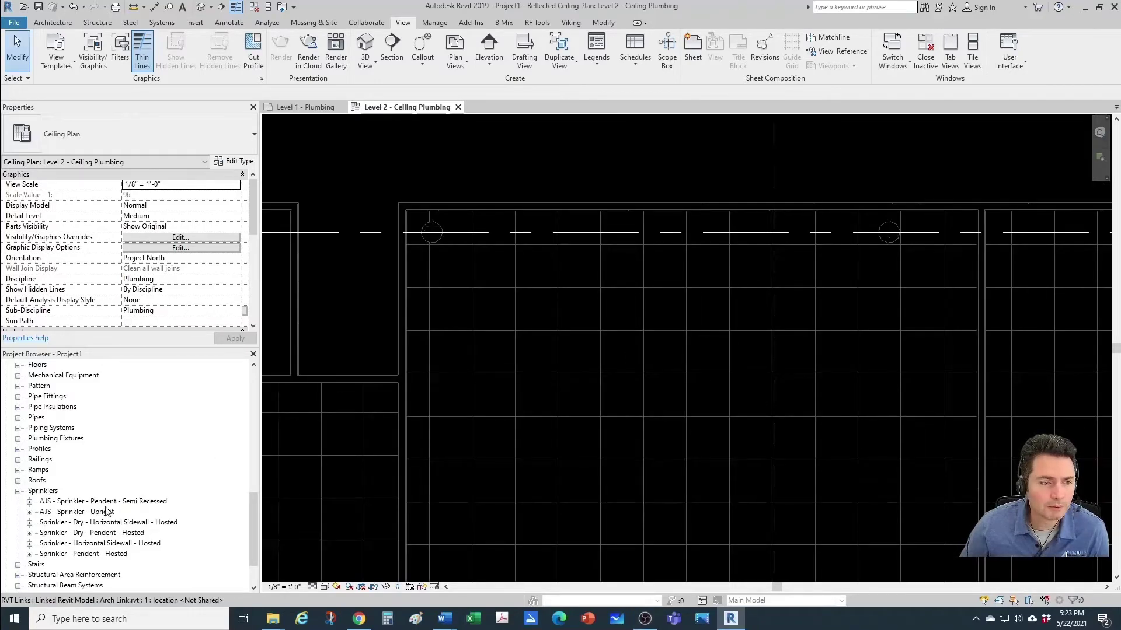
click(30, 503)
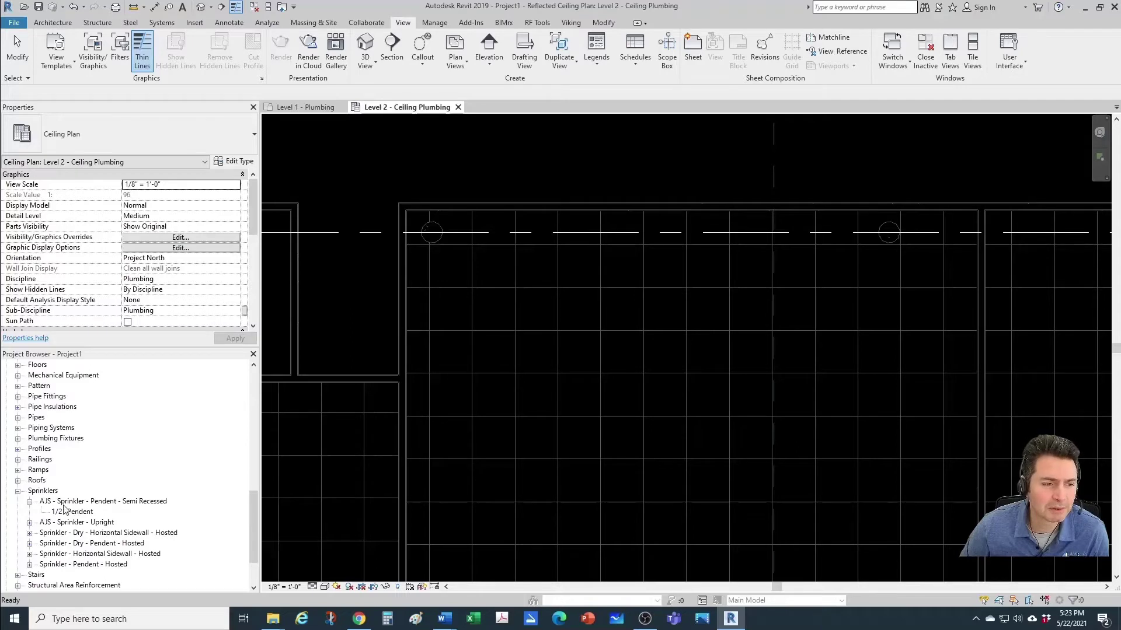
click(65, 511)
drag(76, 516, 500, 401)
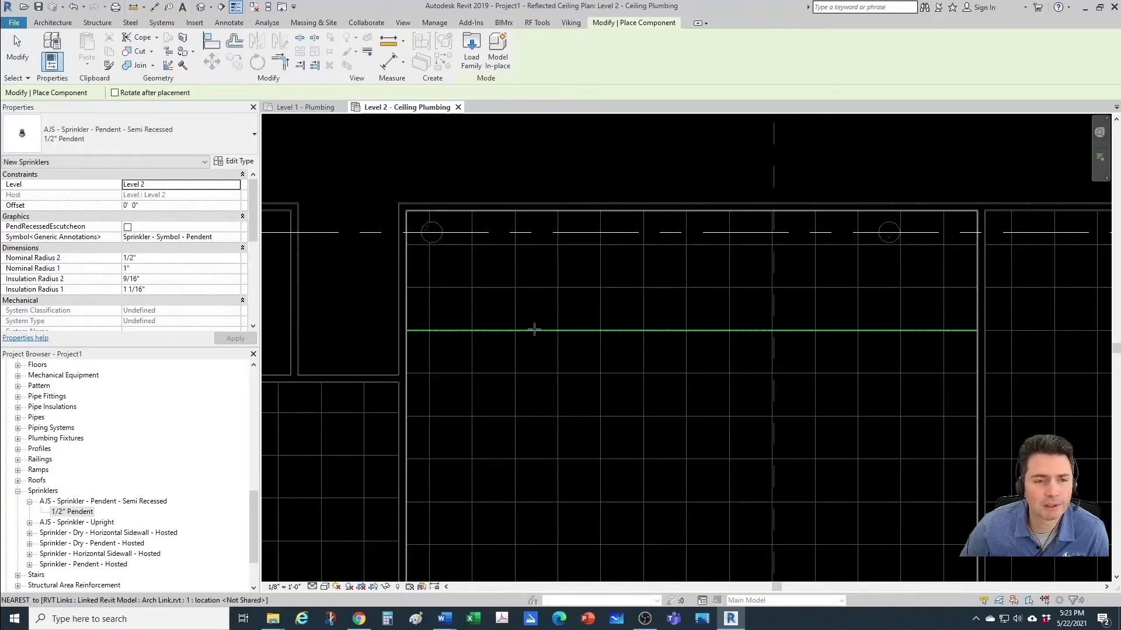
Set the pendent sprinkler's Offset to 8' 0" and place it in a ceiling tile
scroll(529, 350, up, 2)
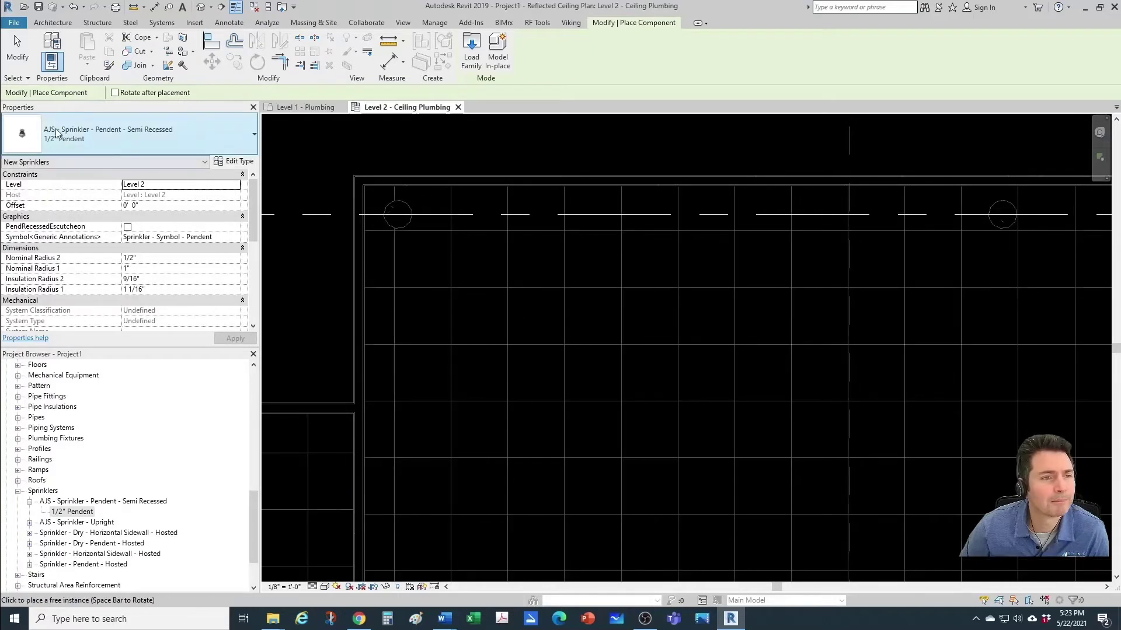
click(148, 208)
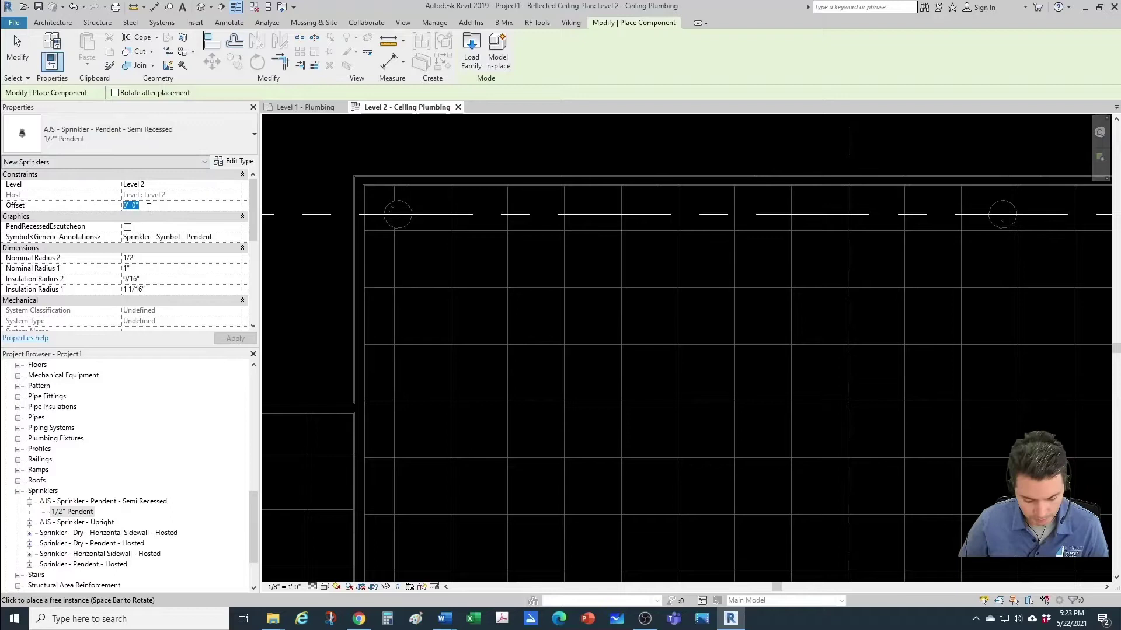
text(8)
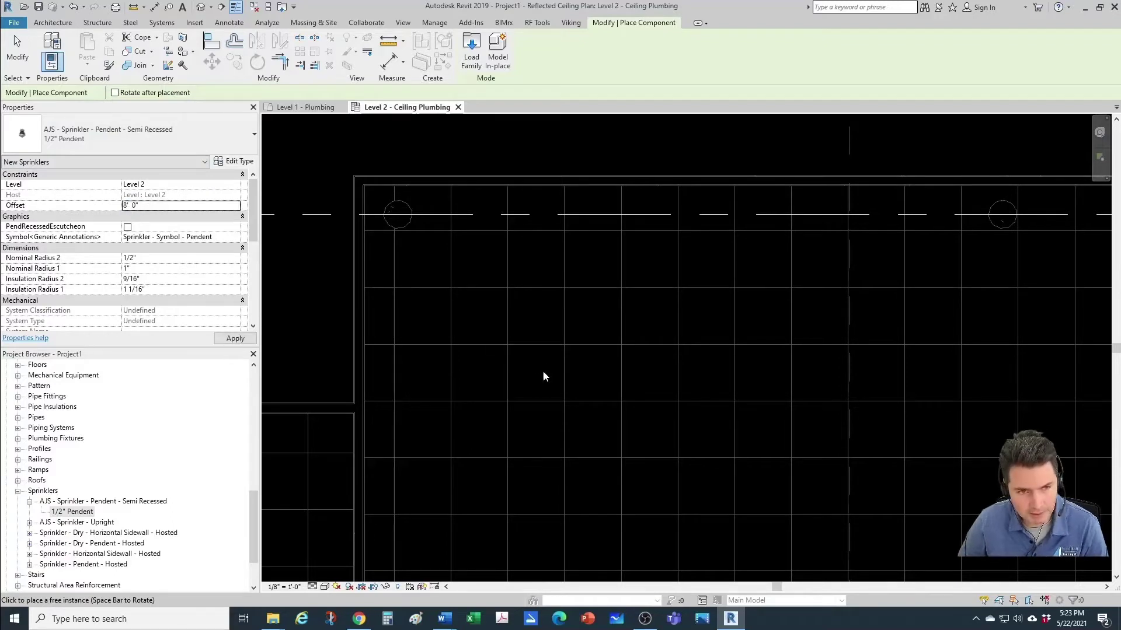
scroll(484, 330, up, 2)
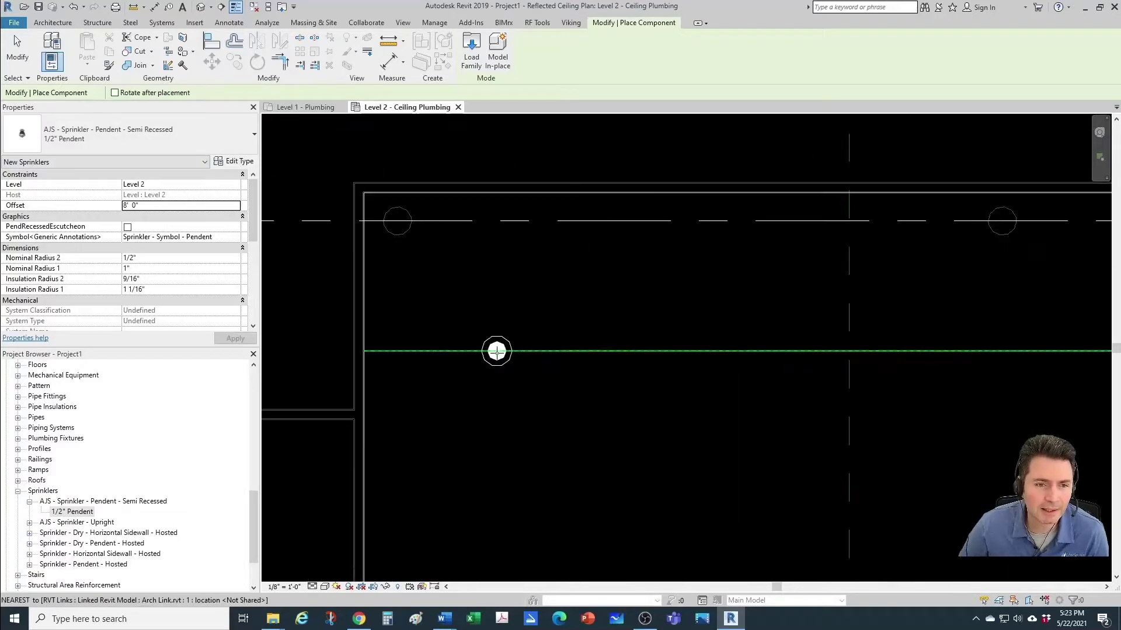
click(475, 385)
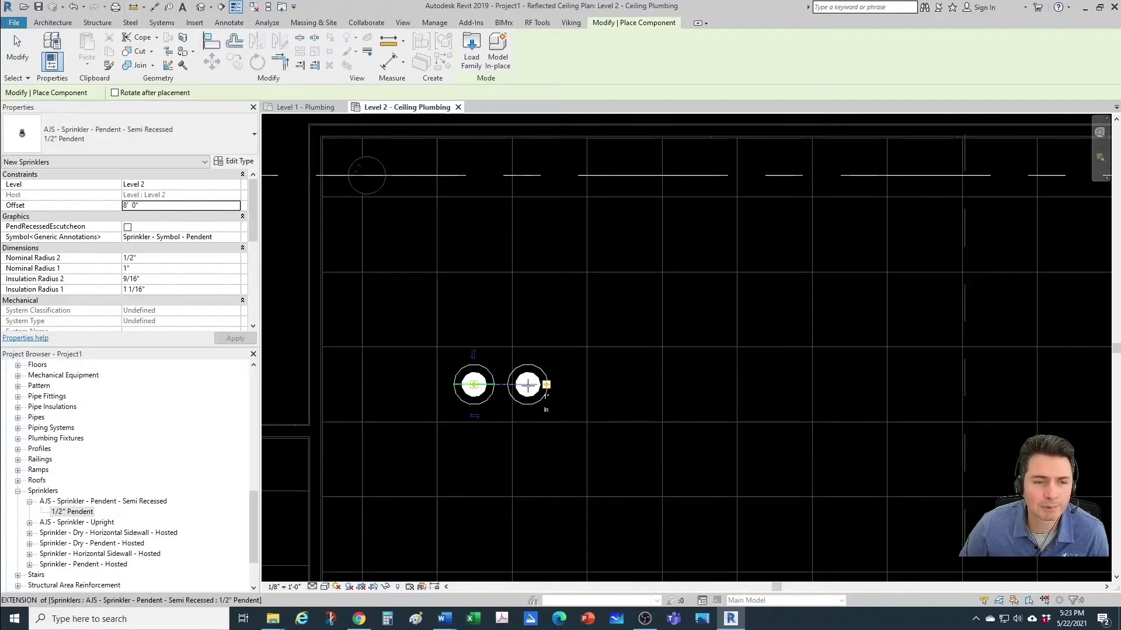
scroll(528, 385, down, 1)
scroll(527, 385, down, 1)
key(Escape)
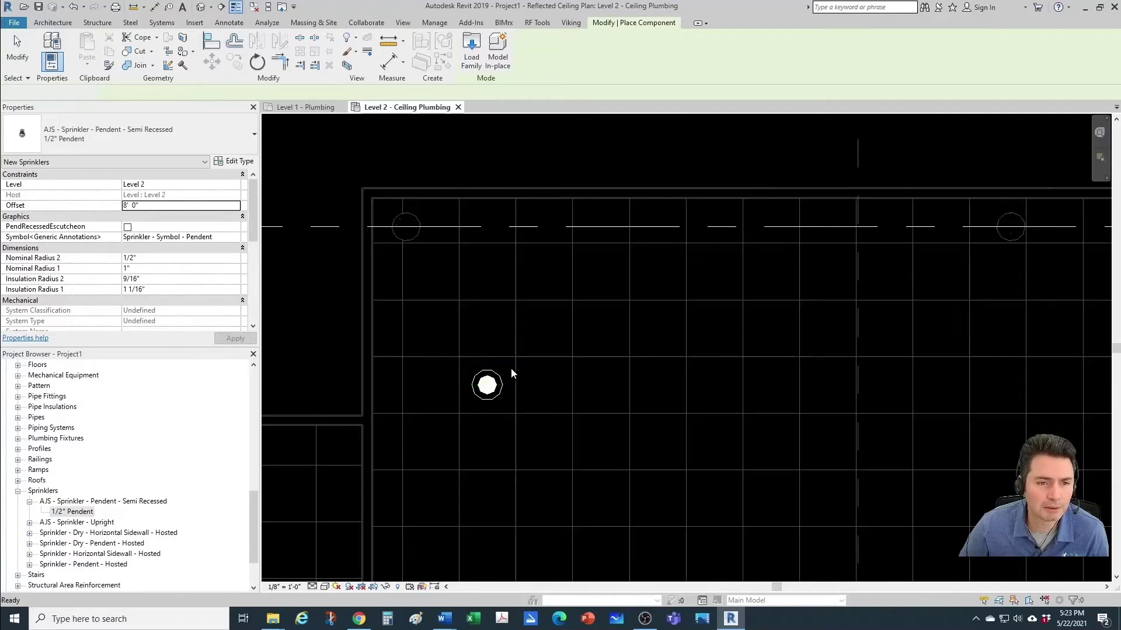
Copy the pendent sprinkler 8' to the right with CO
scroll(489, 207, down, 1)
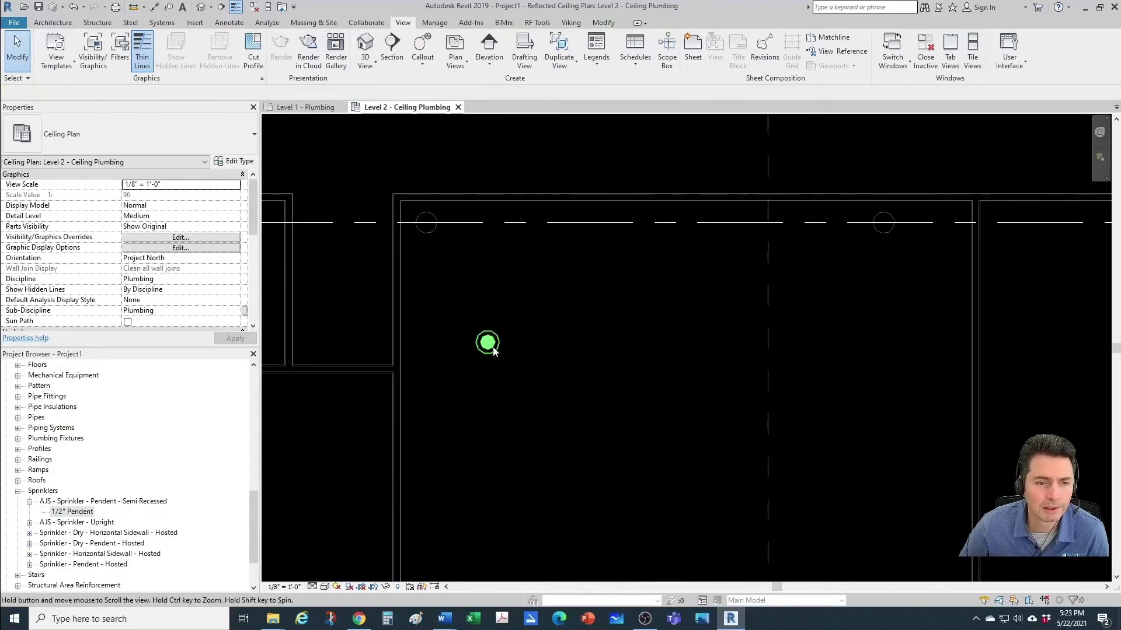
click(488, 342)
key(c)
key(o)
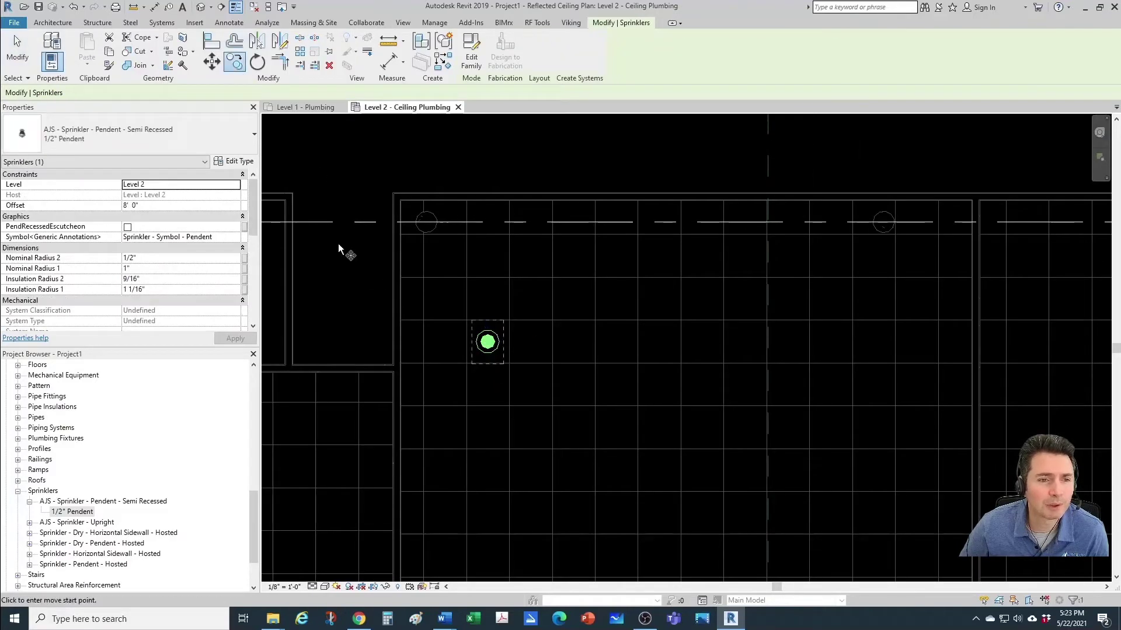
scroll(421, 299, down, 1)
scroll(427, 341, down, 4)
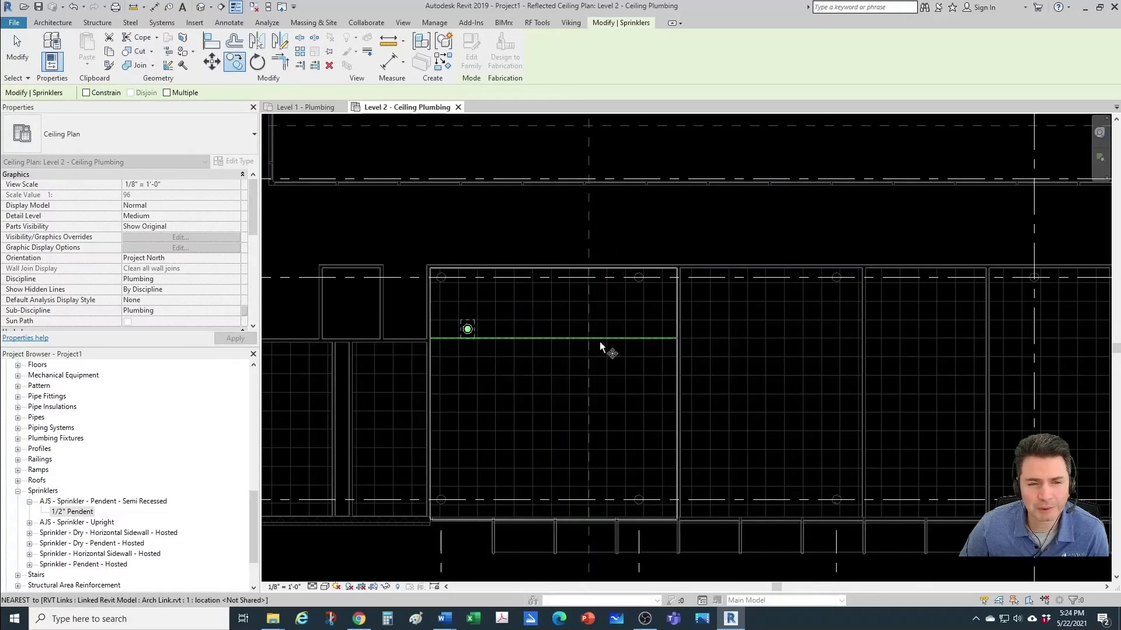
scroll(470, 352, up, 3)
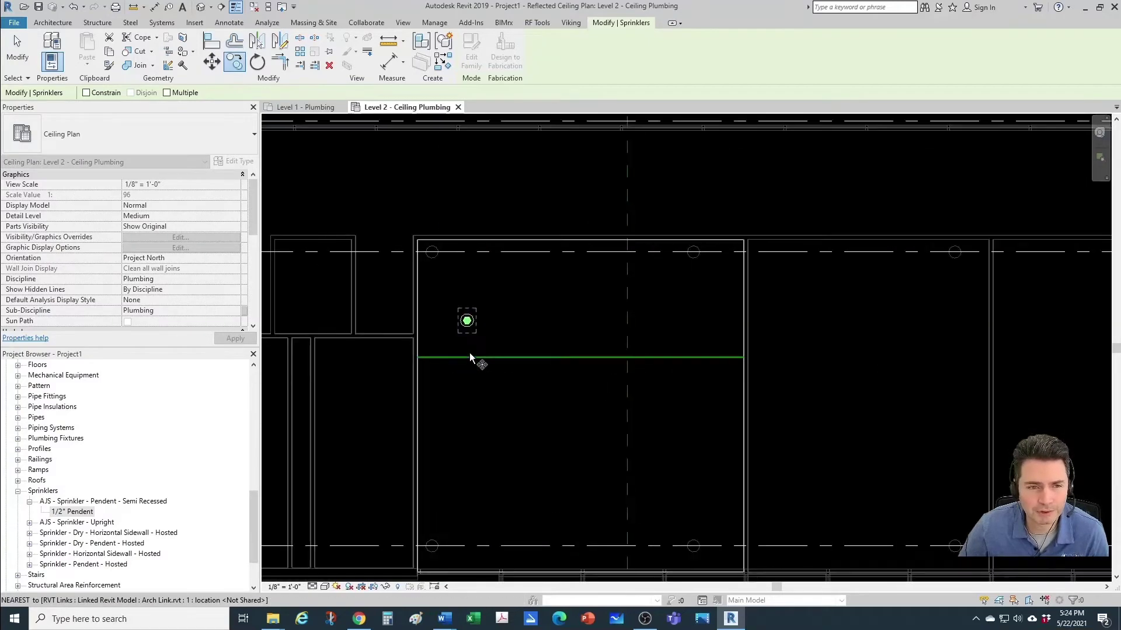
click(497, 310)
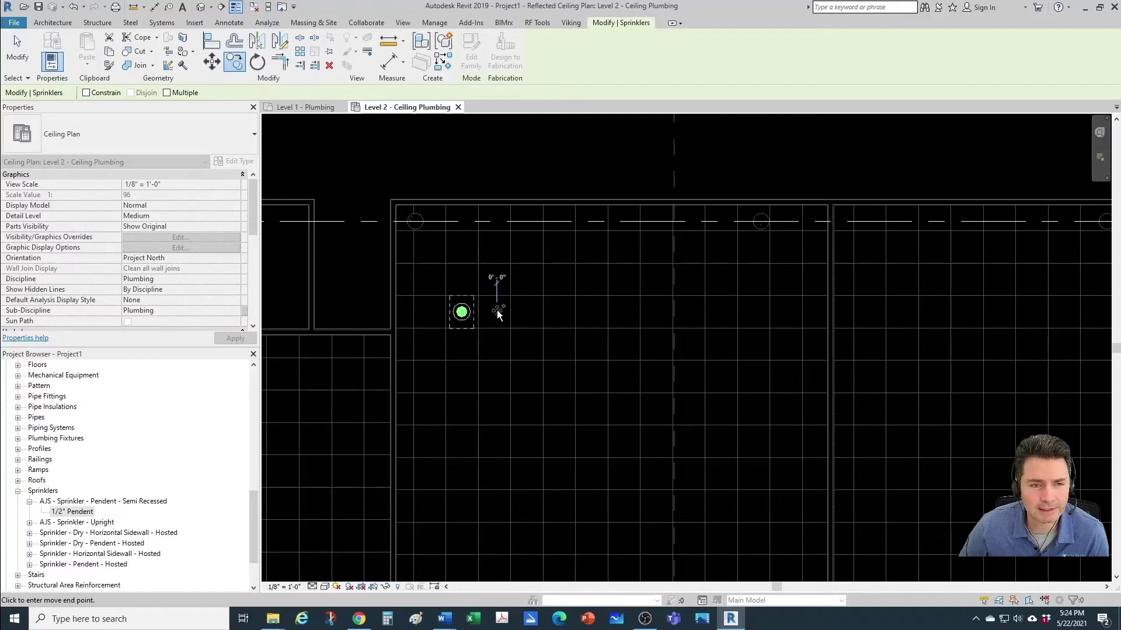
scroll(500, 312, down, 2)
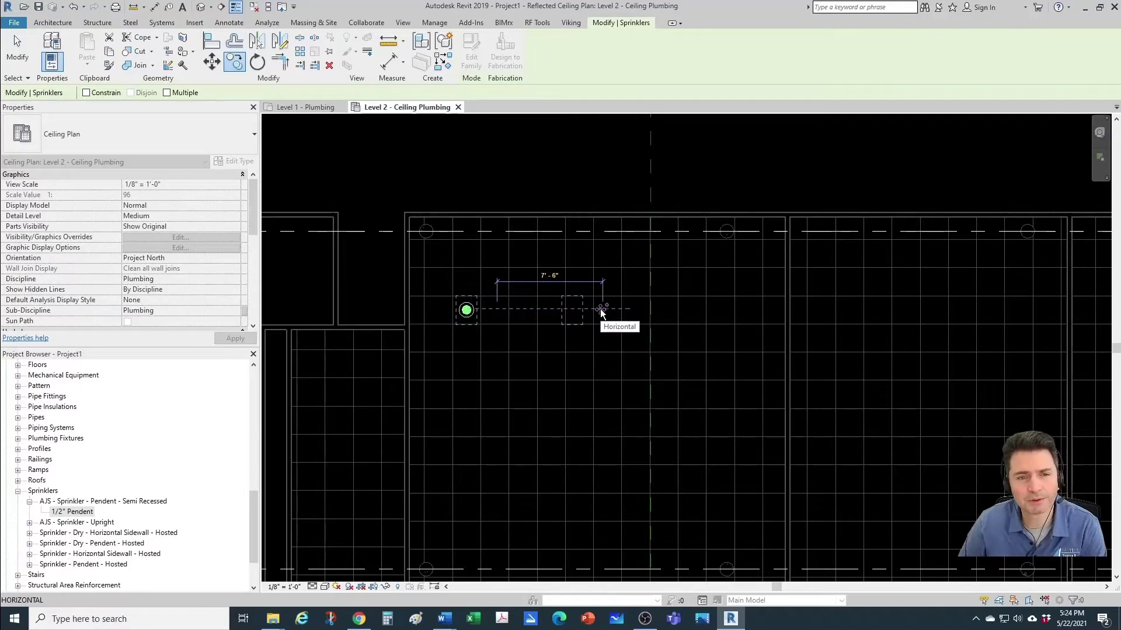
text(8)
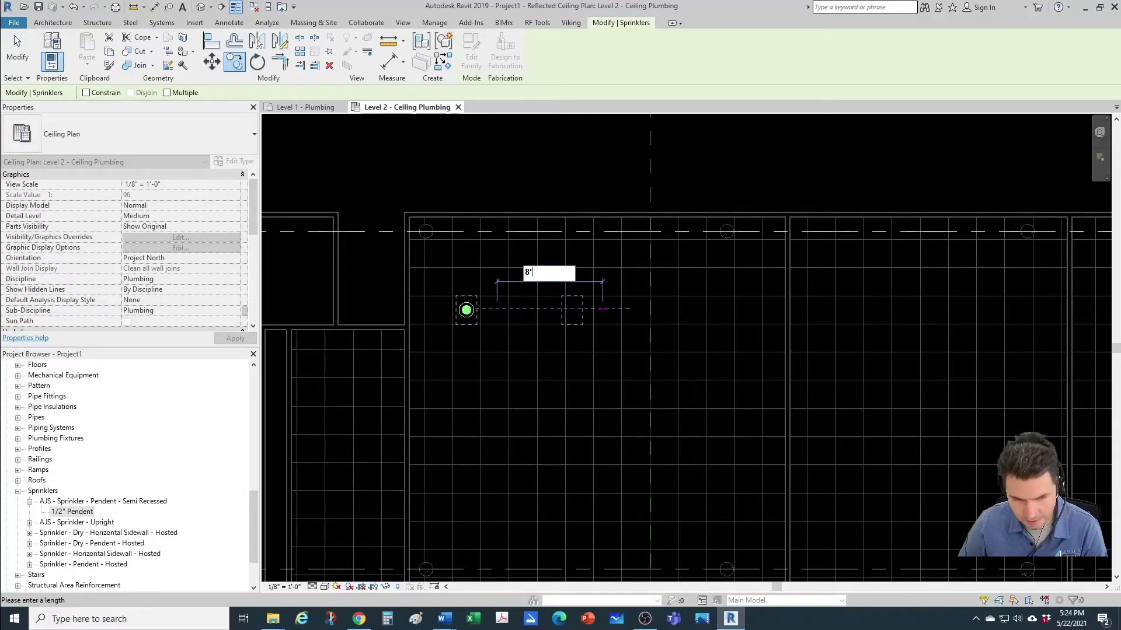
key(Return)
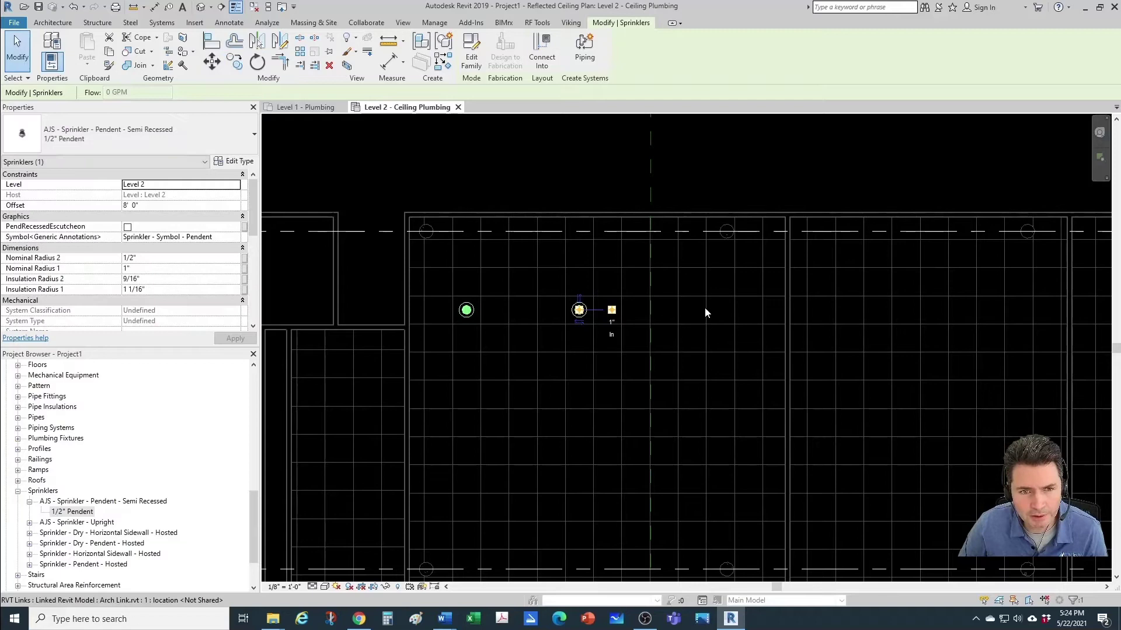
key(Escape)
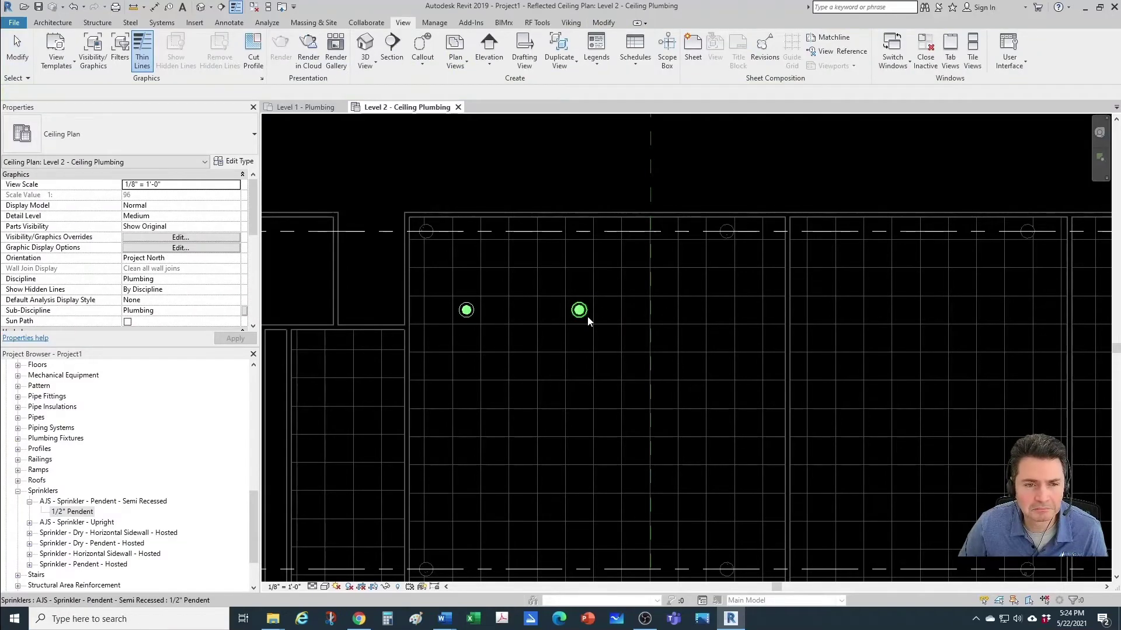
Copy the new sprinkler another 10' to the right
click(587, 316)
key(c)
key(o)
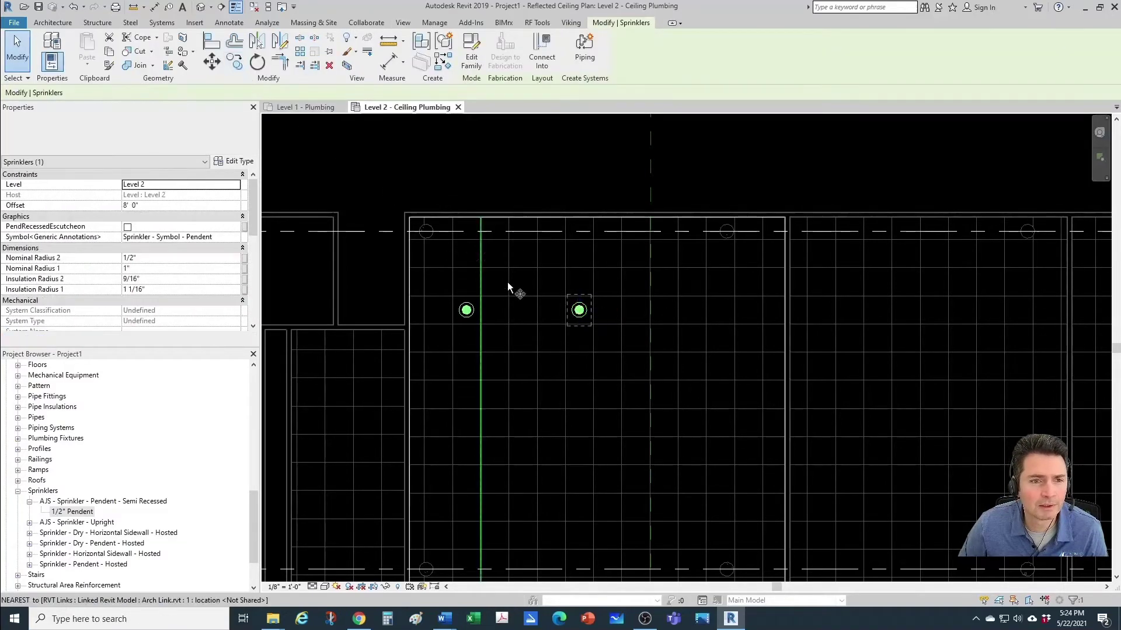
click(566, 350)
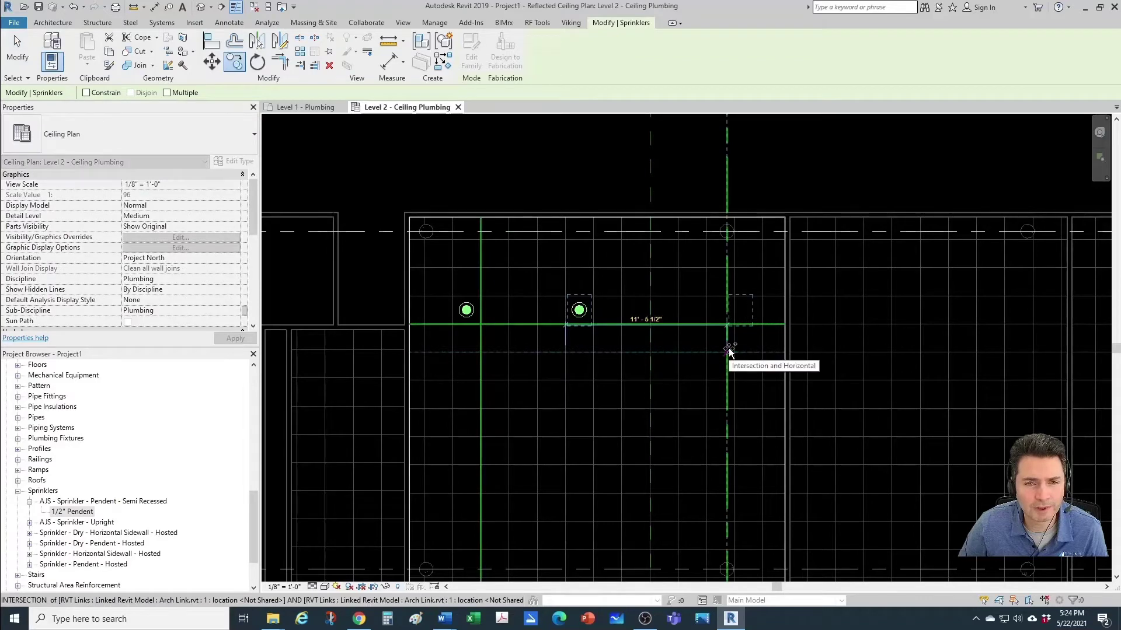
text(10)
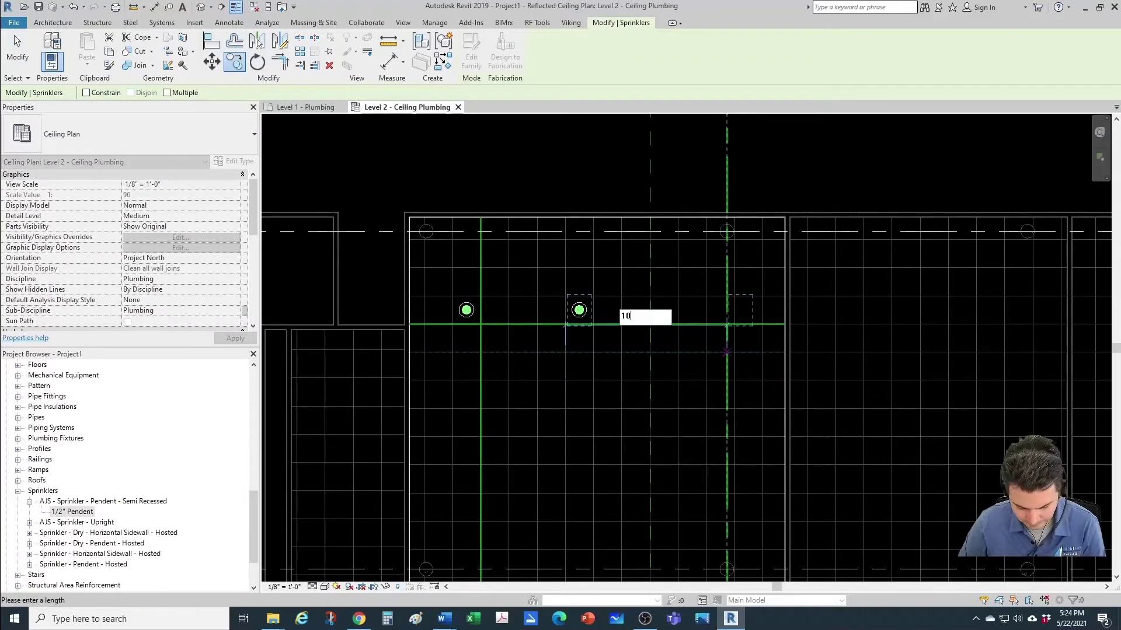
key(Return)
key(Escape)
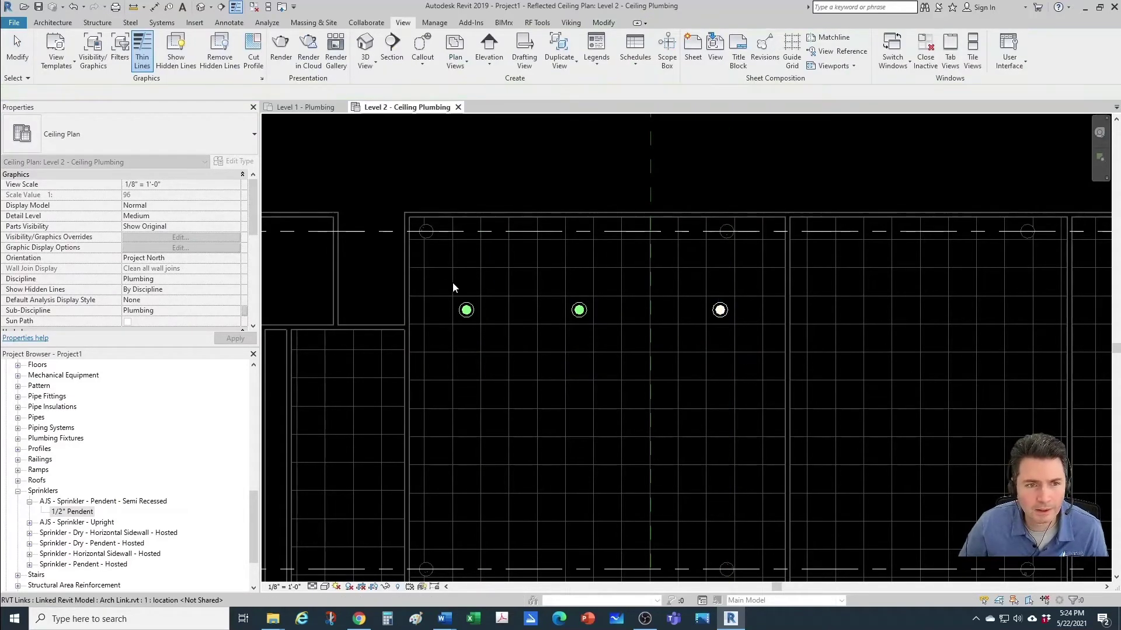
Copy the row of three sprinklers 14' down
drag(436, 277, 754, 338)
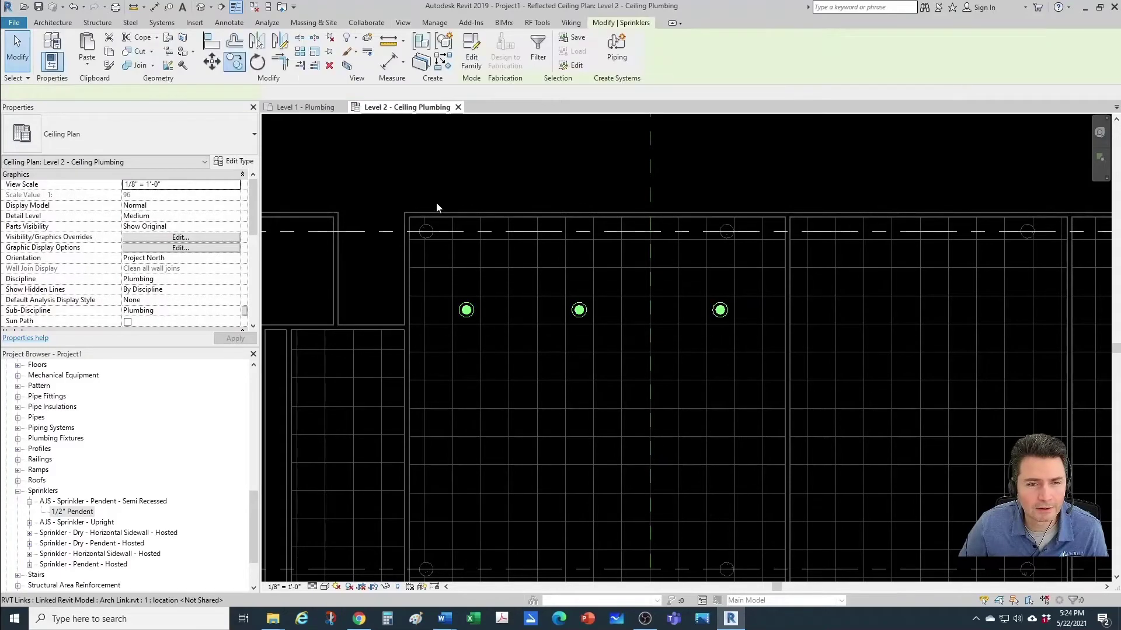
click(230, 66)
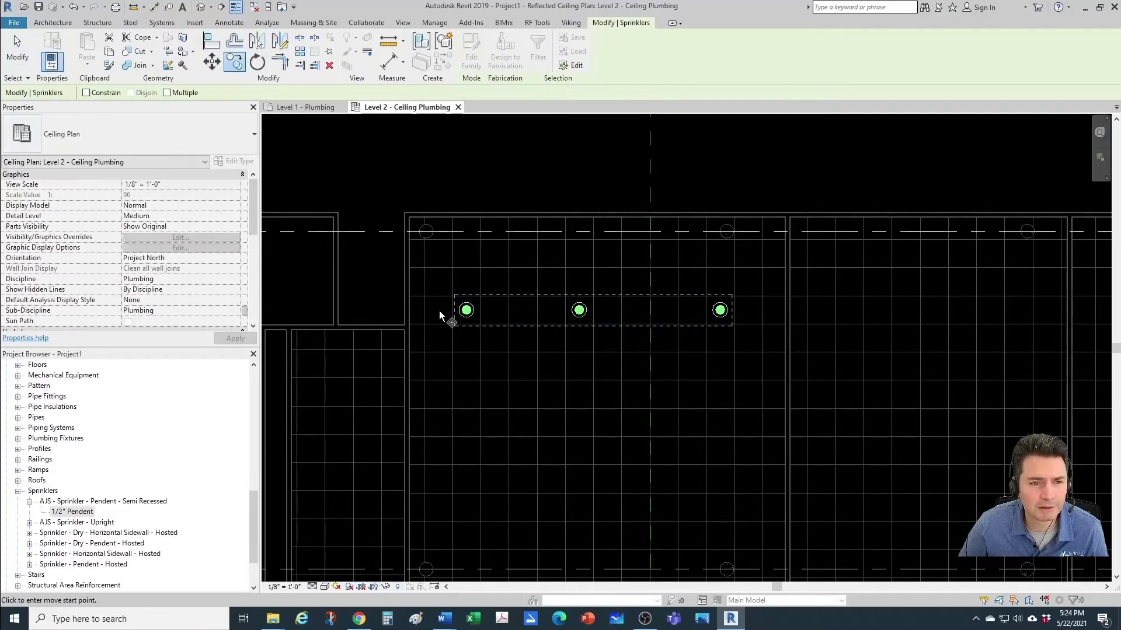
click(439, 311)
text(1)
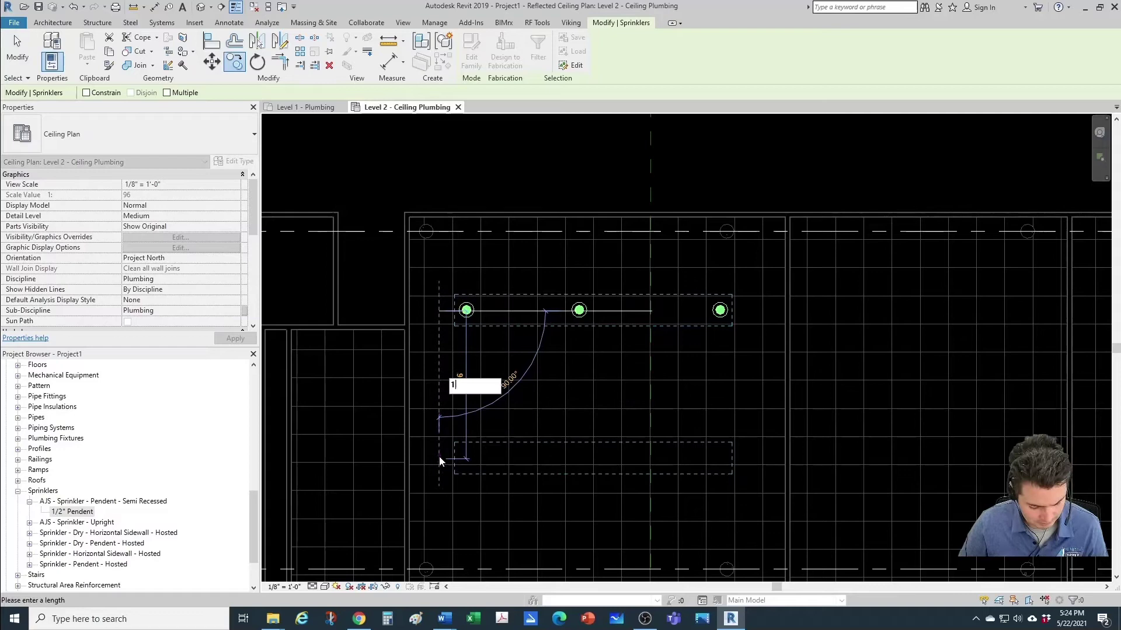
text(4)
key(Return)
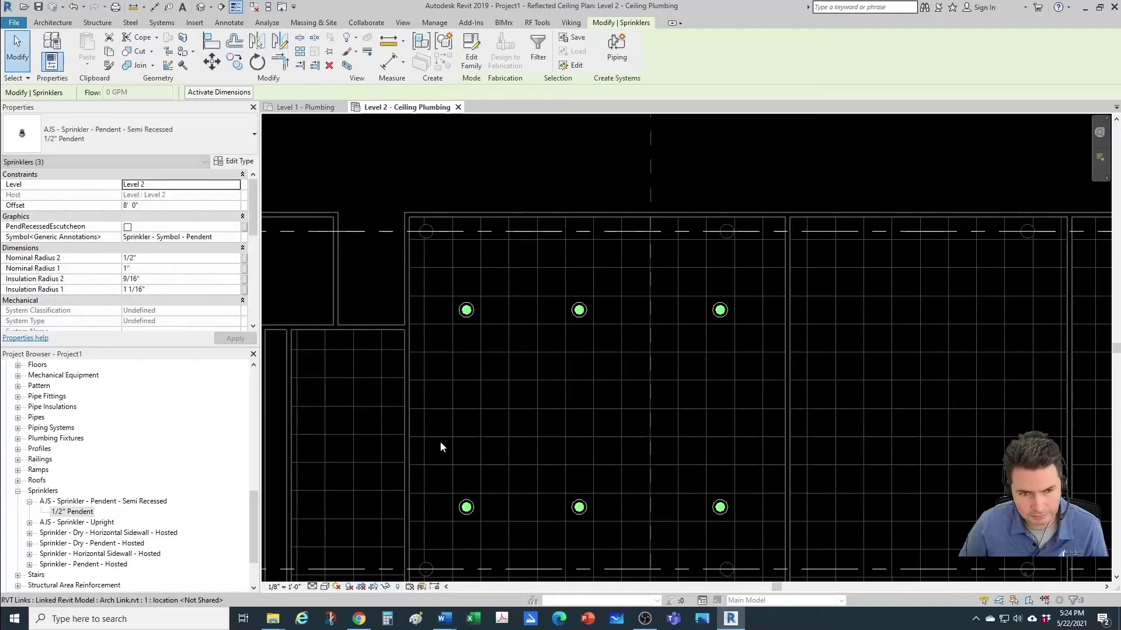
key(Escape)
scroll(505, 344, down, 2)
middle_drag(515, 328, 541, 410)
scroll(508, 415, up, 3)
Check the left pendent sprinkler's offset in Properties
scroll(555, 253, down, 2)
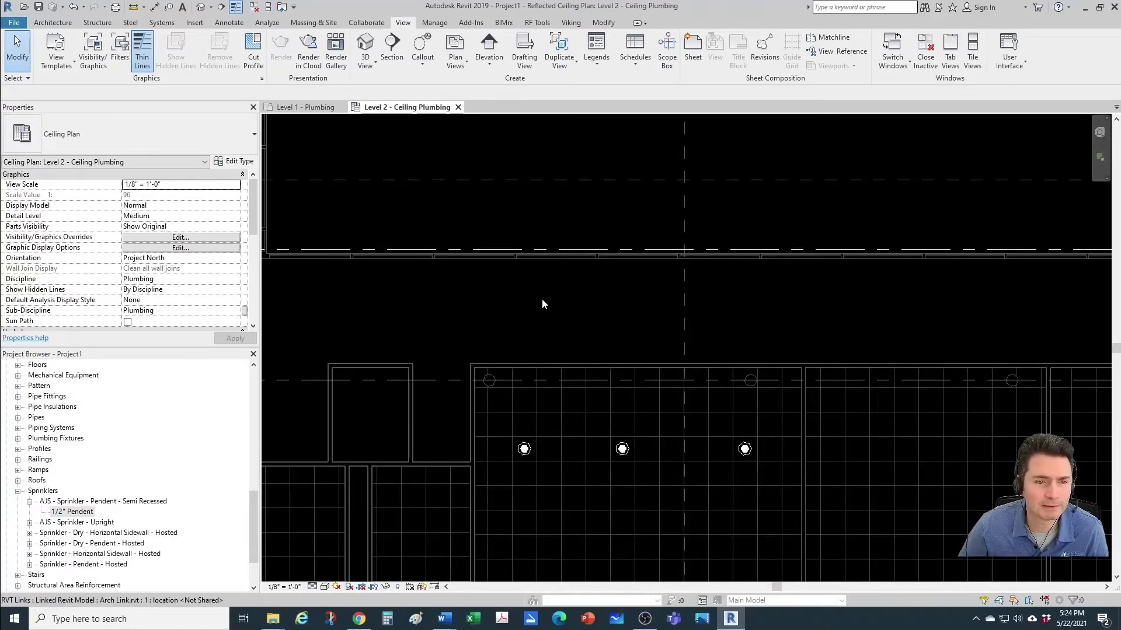
scroll(545, 328, up, 2)
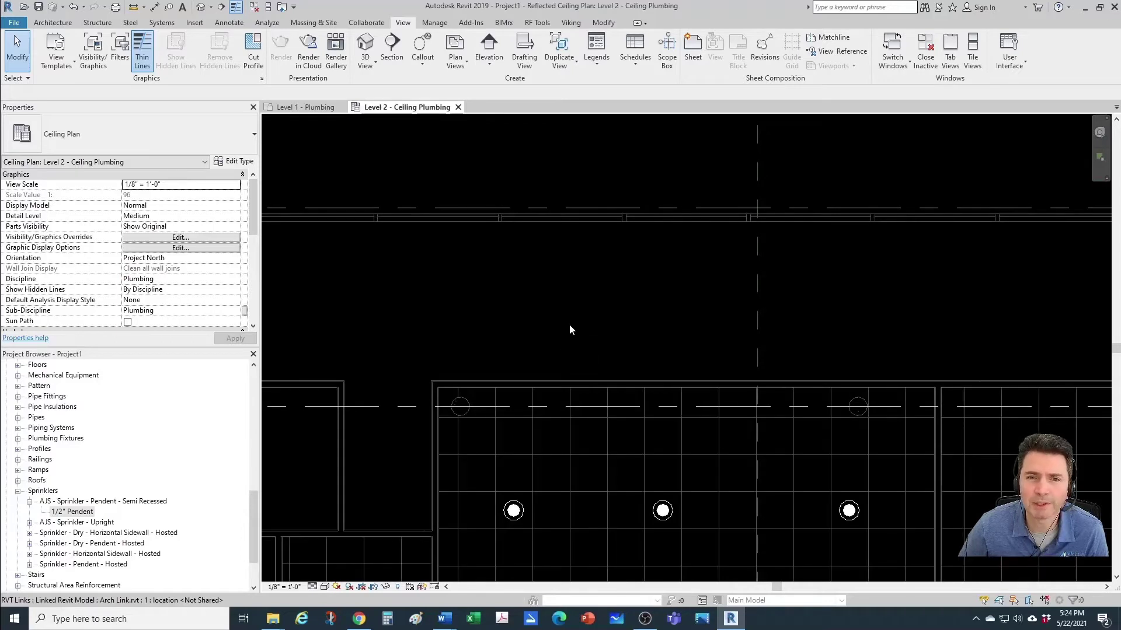
click(513, 511)
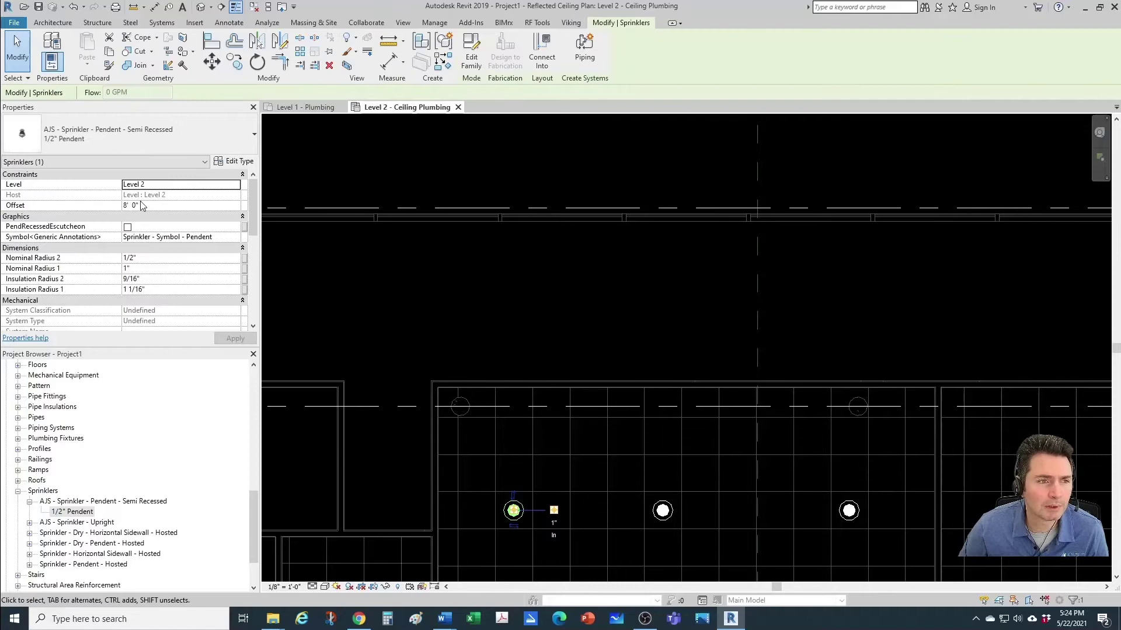
key(Escape)
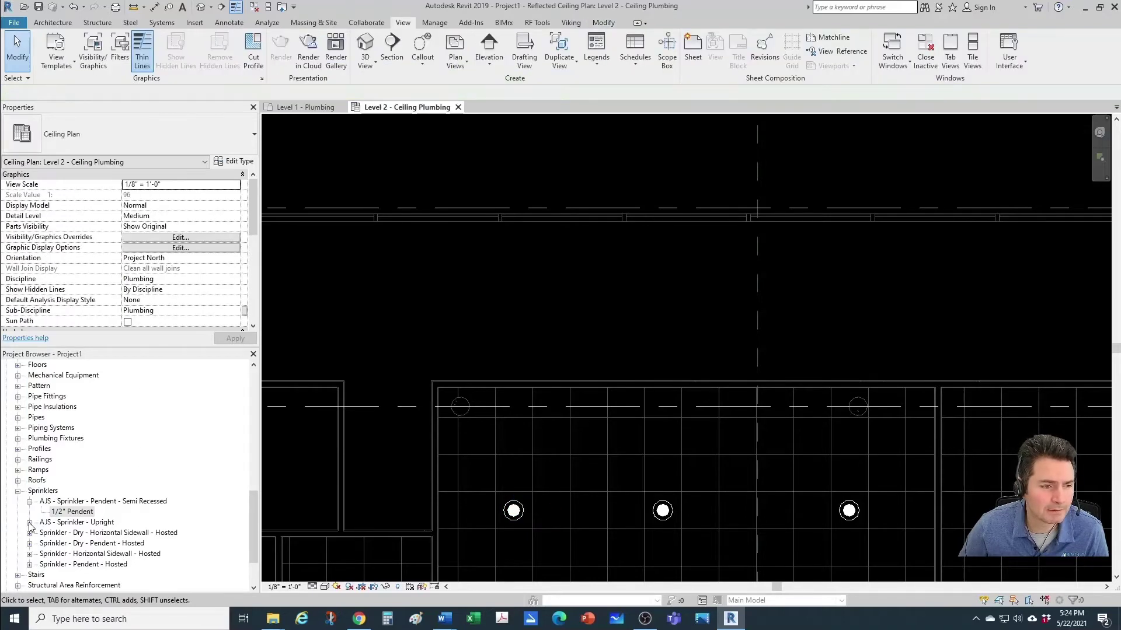
Place a 1/2" Upright sprinkler at 10' 0" offset in line with the left pendent
click(29, 522)
click(69, 533)
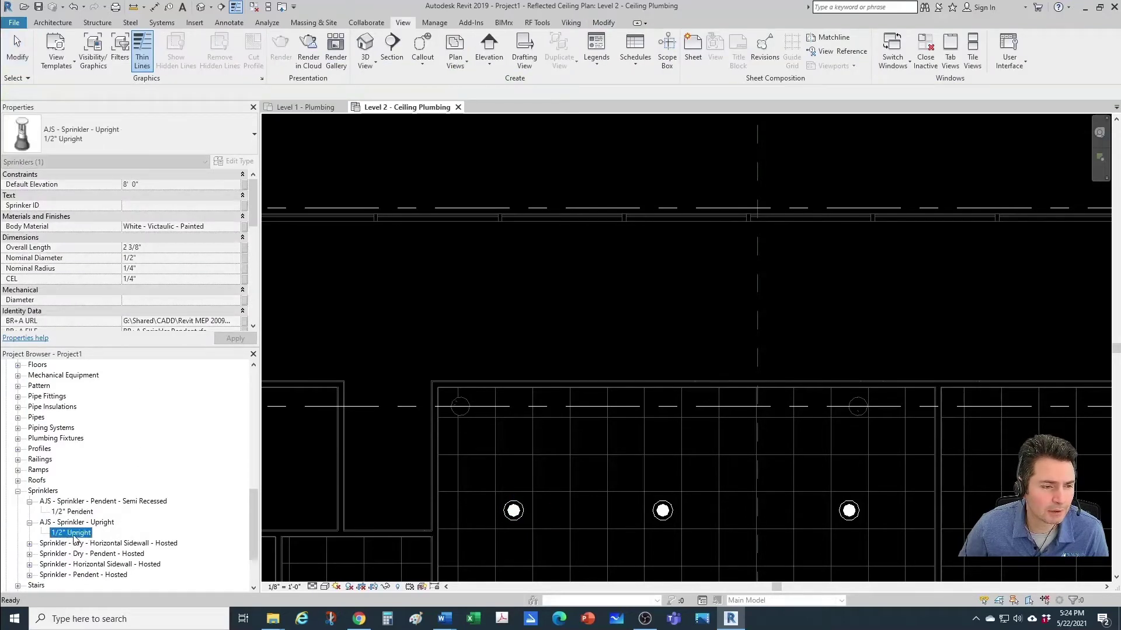
drag(540, 337, 538, 325)
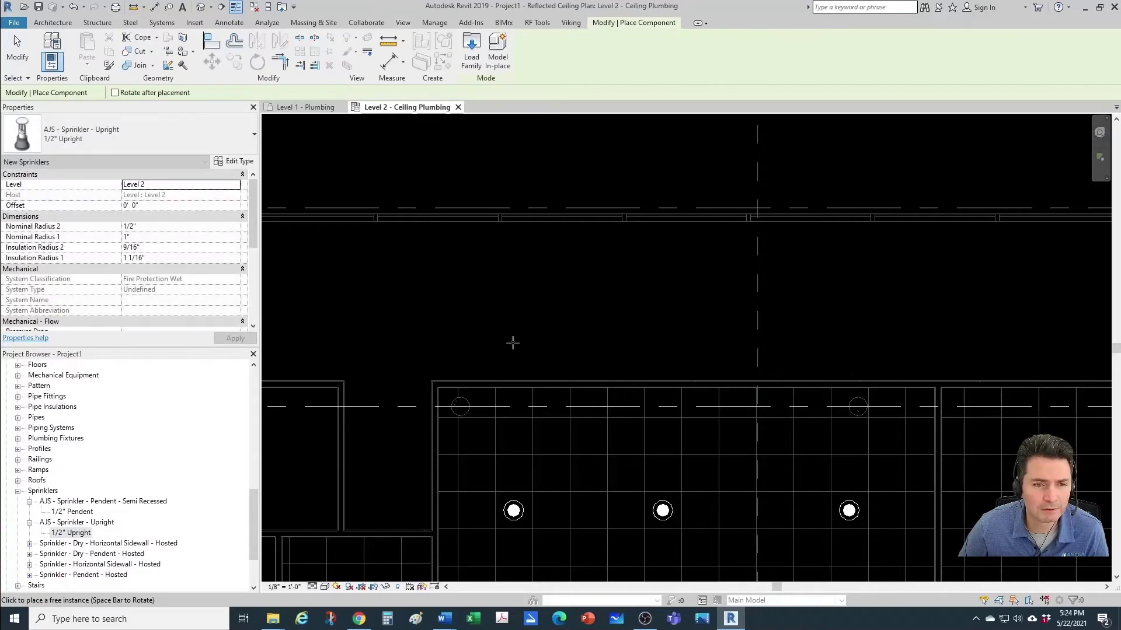
scroll(513, 344, up, 2)
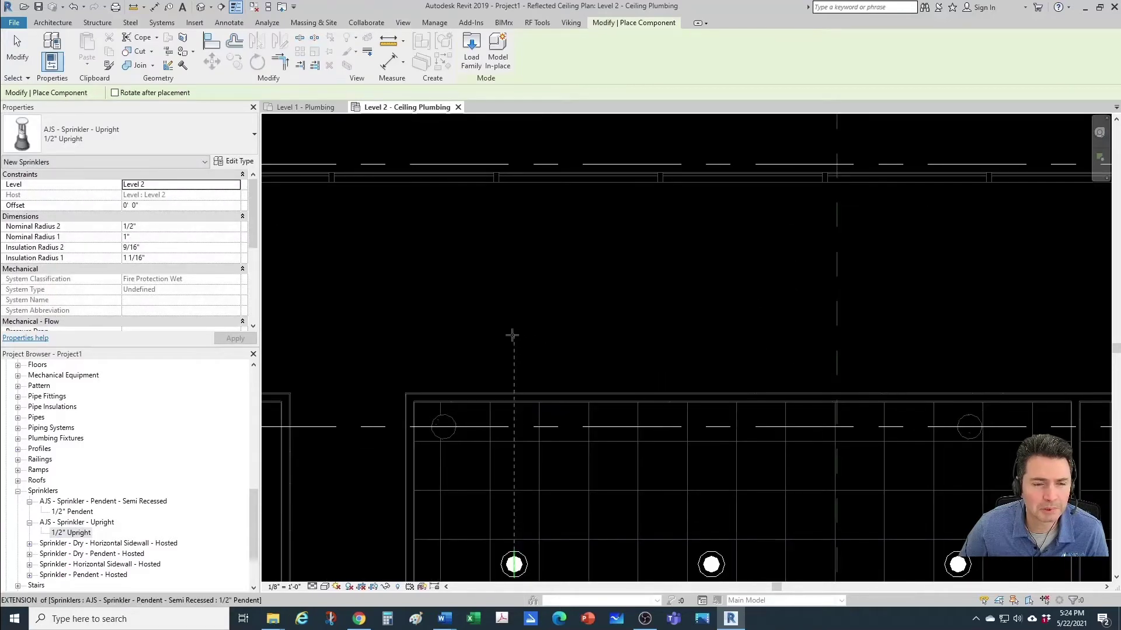
click(152, 203)
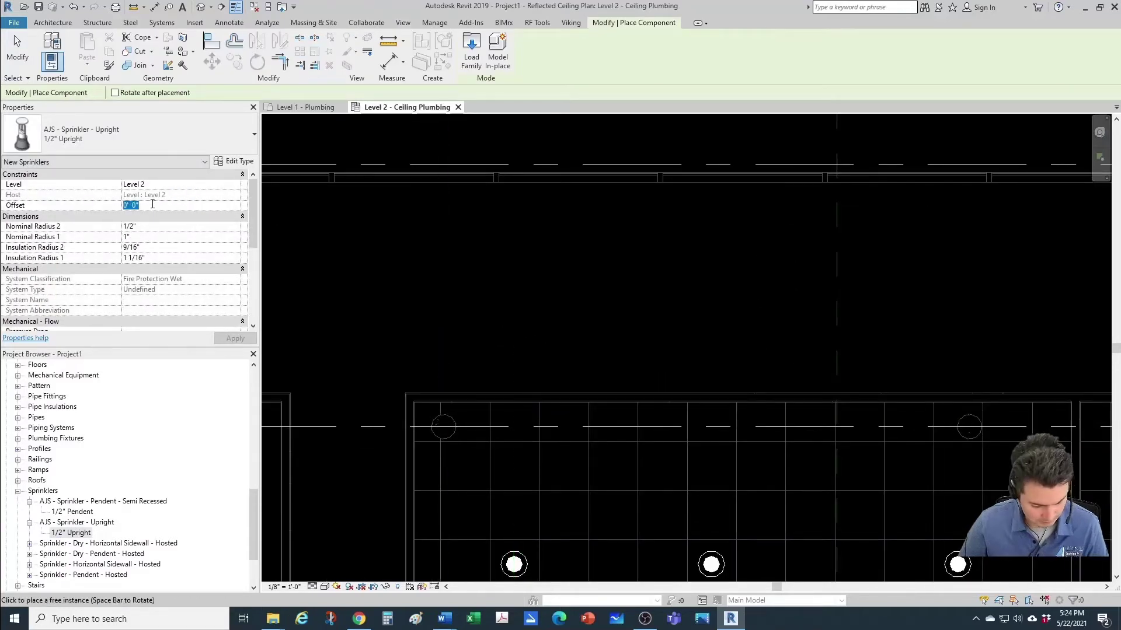
text(10)
key(Return)
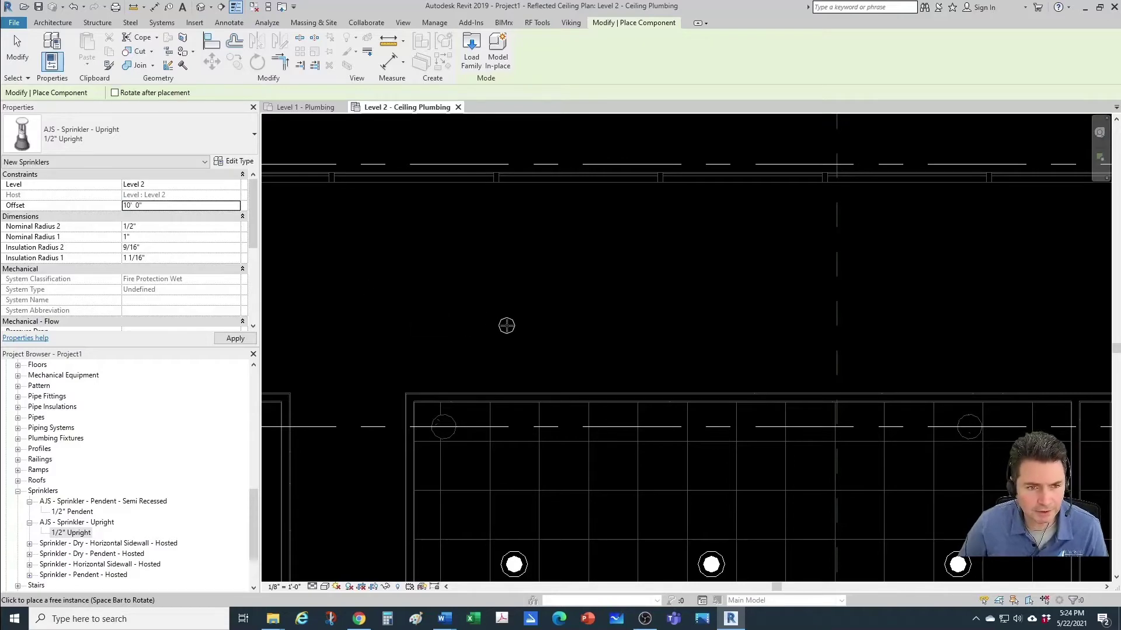
click(514, 343)
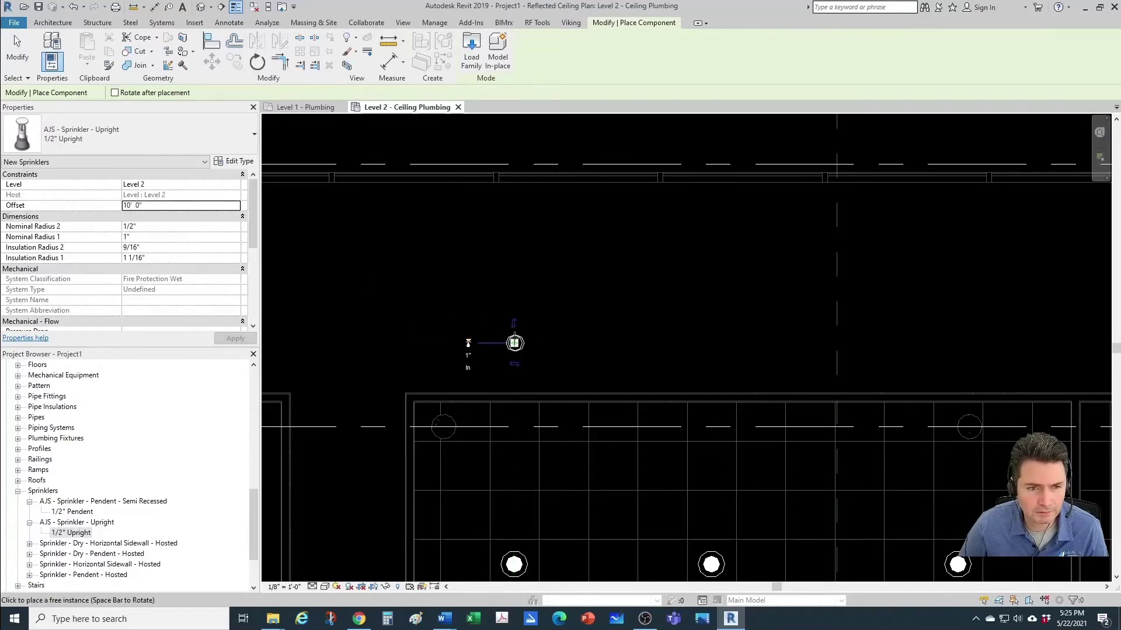
key(Escape)
key(Escape)
scroll(484, 283, down, 3)
scroll(492, 296, down, 1)
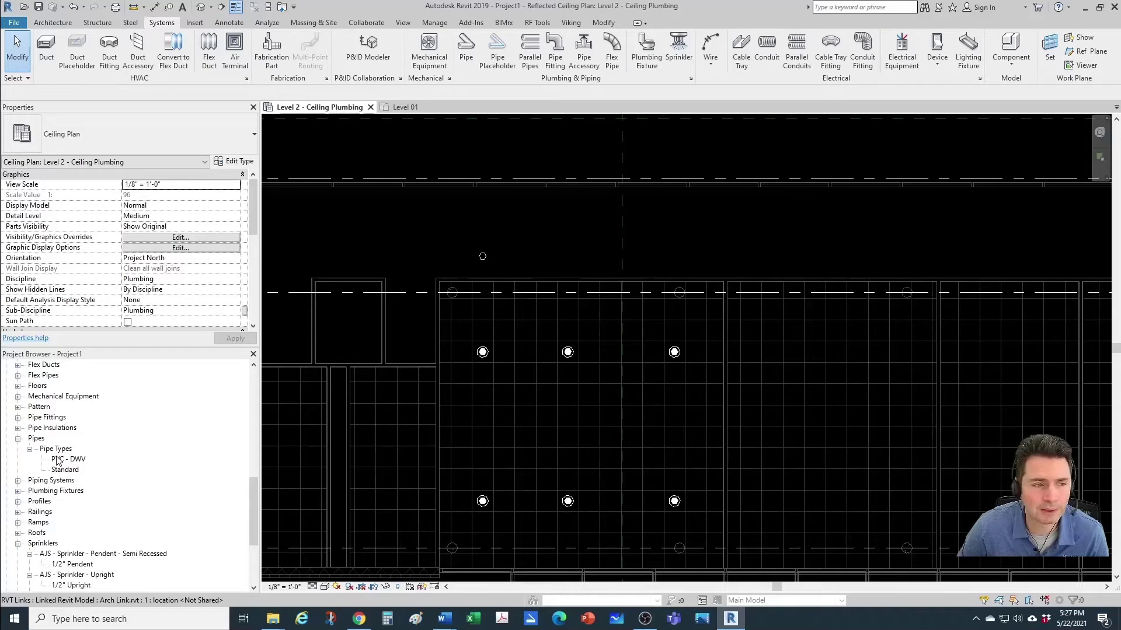
Select and deselect the Arch Link, then switch to the Level 01 view tab
click(402, 230)
click(408, 138)
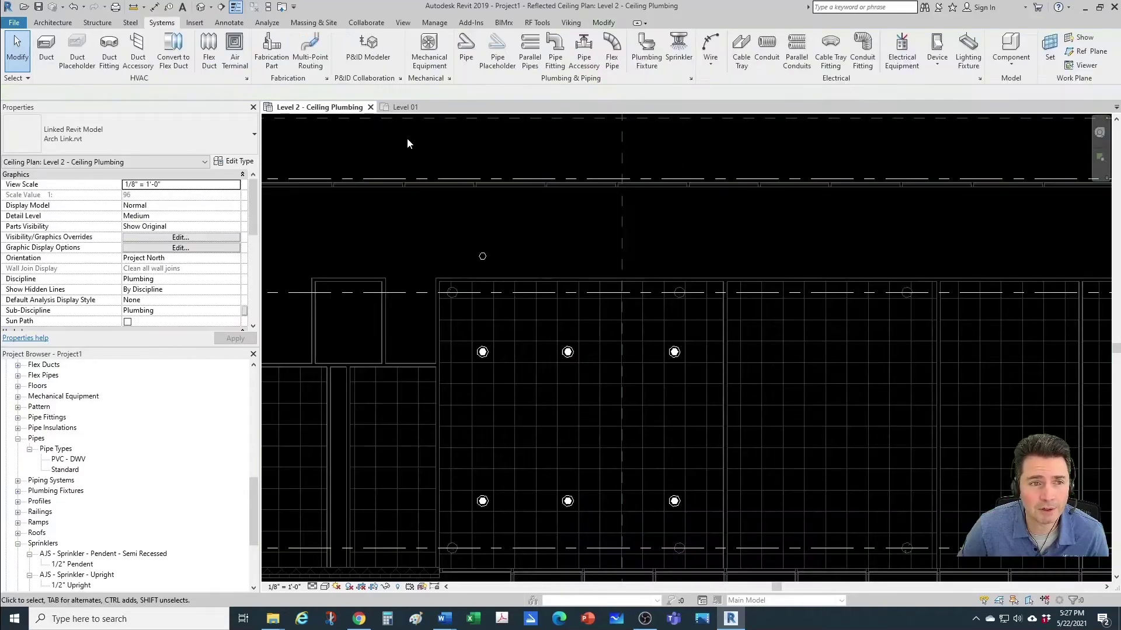
click(405, 107)
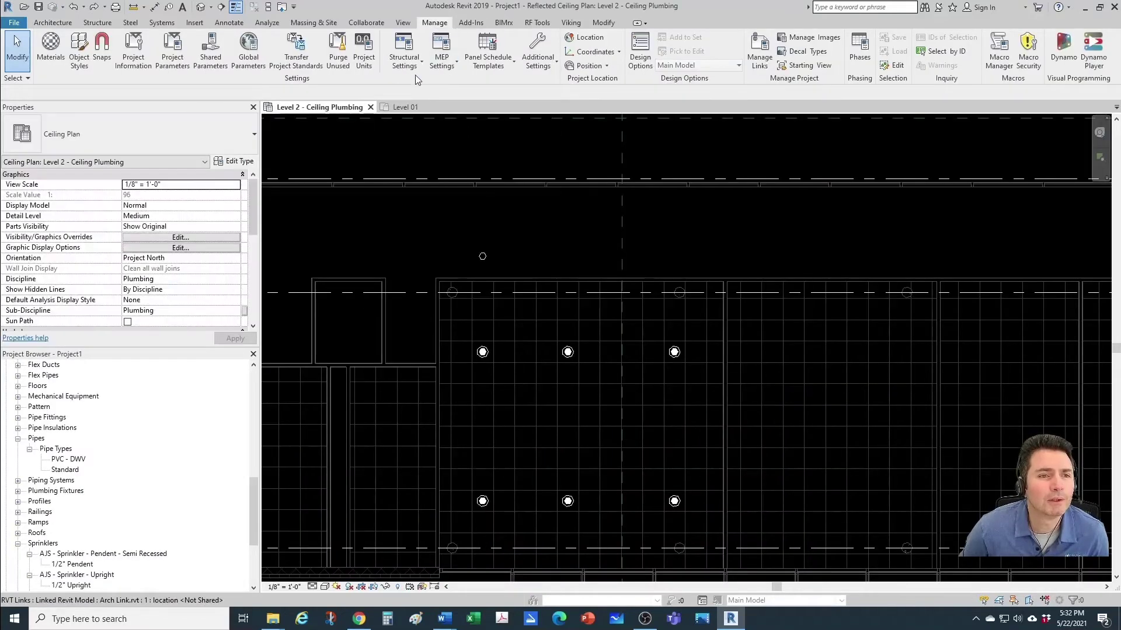
In Transfer Project Standards, choose AJS - Project 2019_alexa.rvt as the source and check none
click(297, 58)
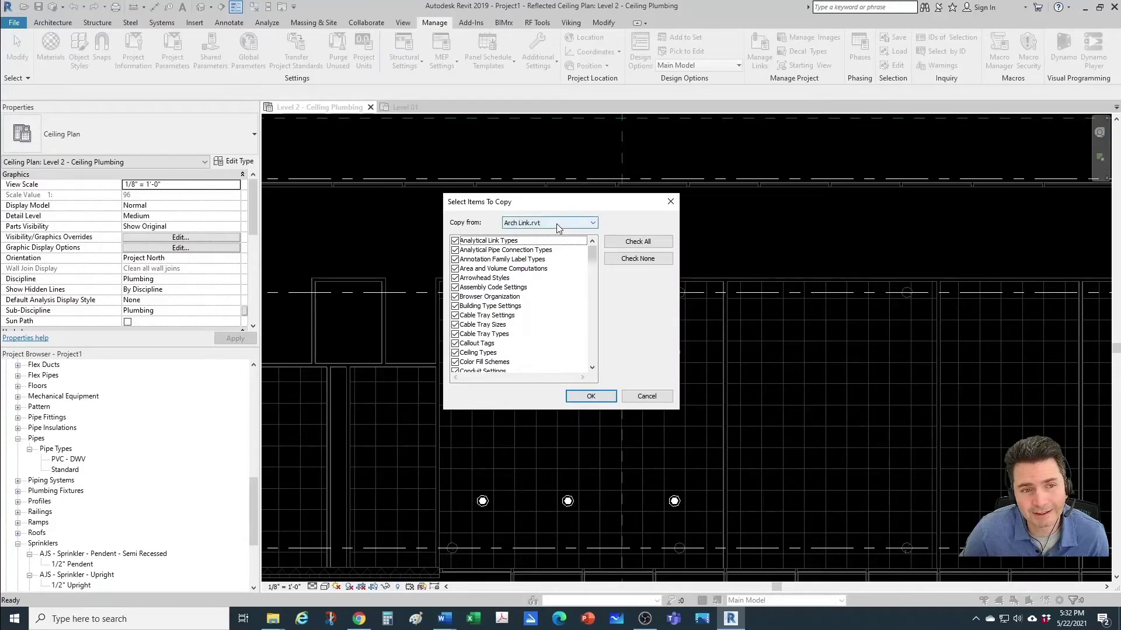
click(575, 224)
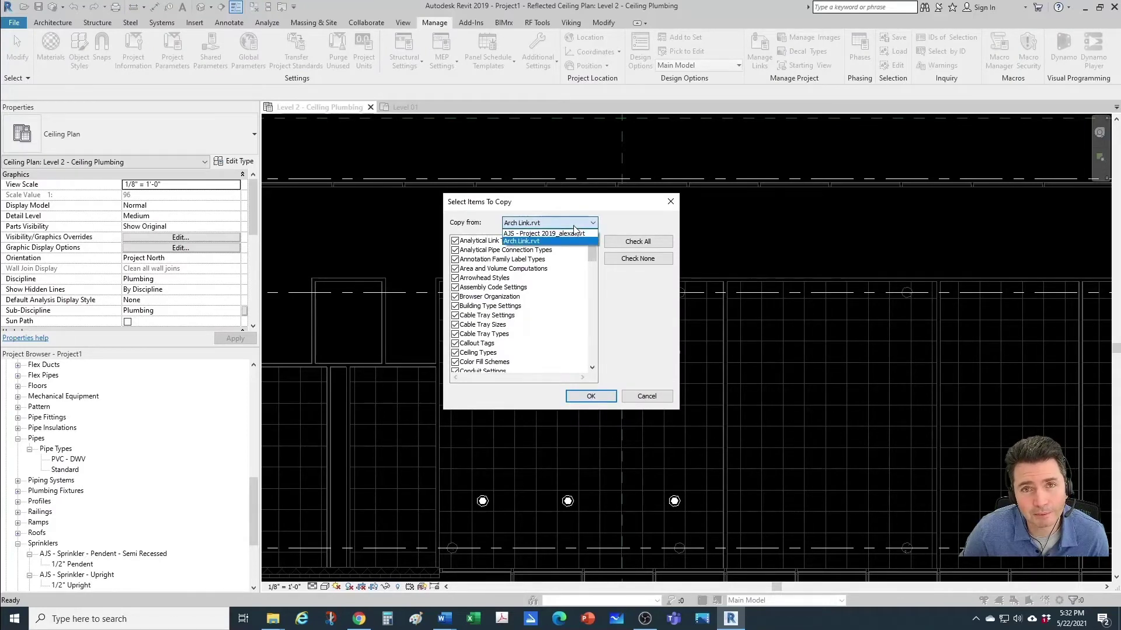
click(527, 235)
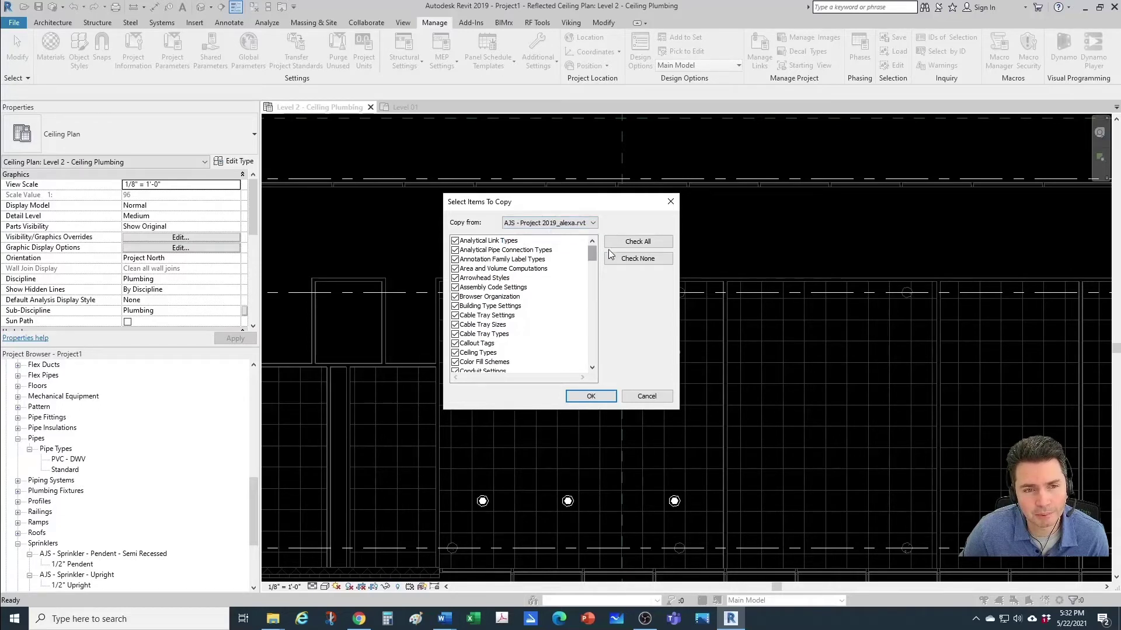
click(634, 262)
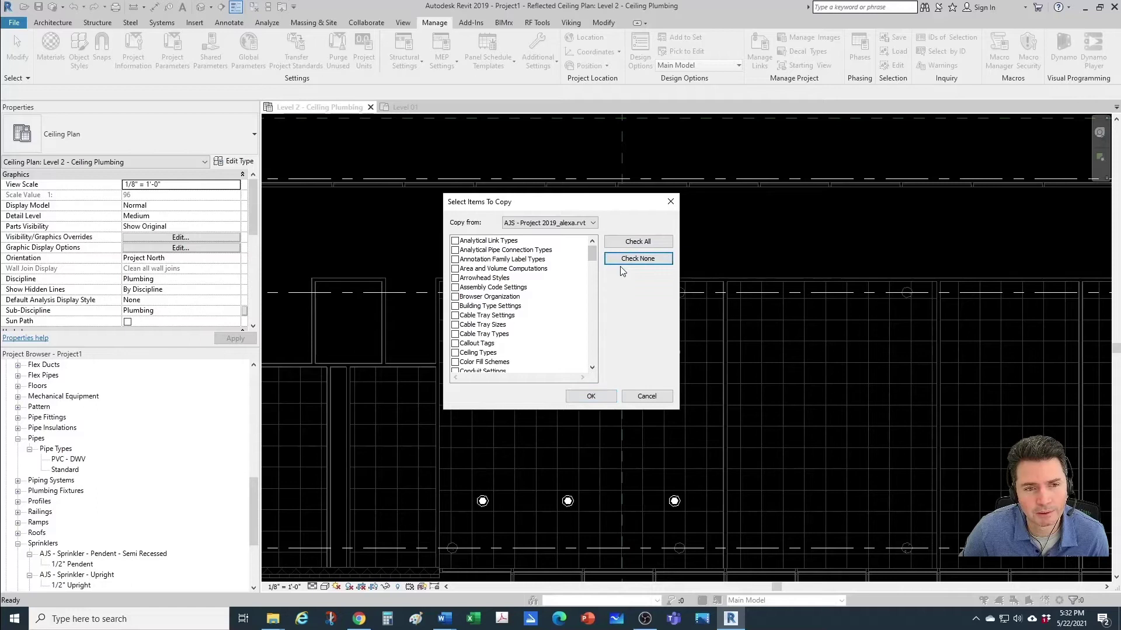
Tick Annotation Family Label Types, Pipe Insulation, Schedule Types, Segments, Settings, Sizes, Types and Piping System Types, and transfer
click(455, 260)
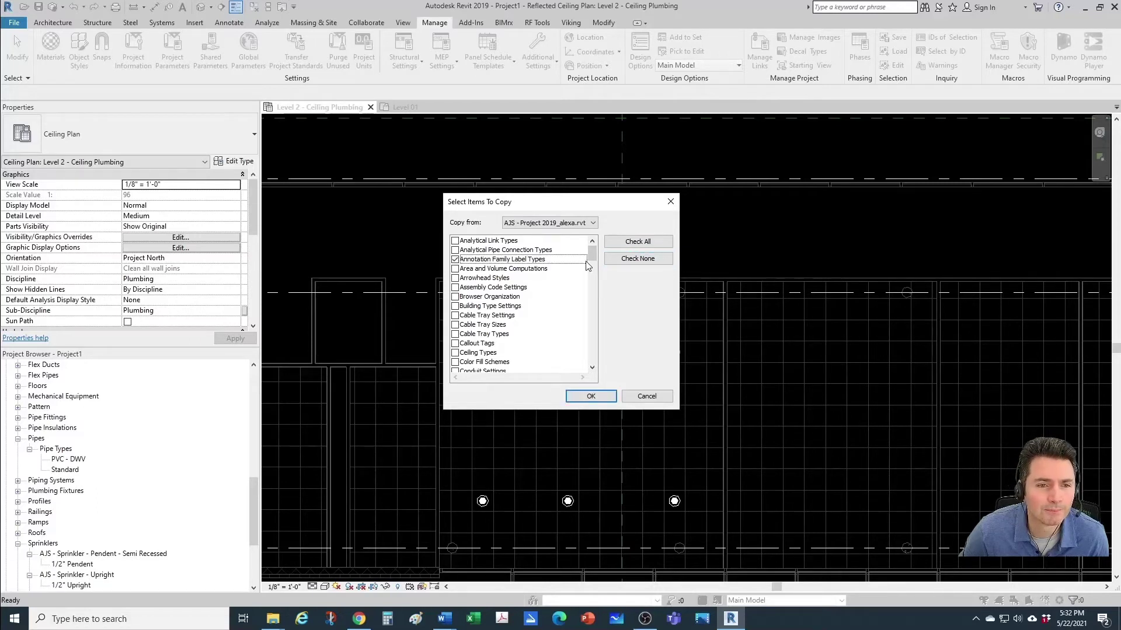
drag(589, 257, 593, 321)
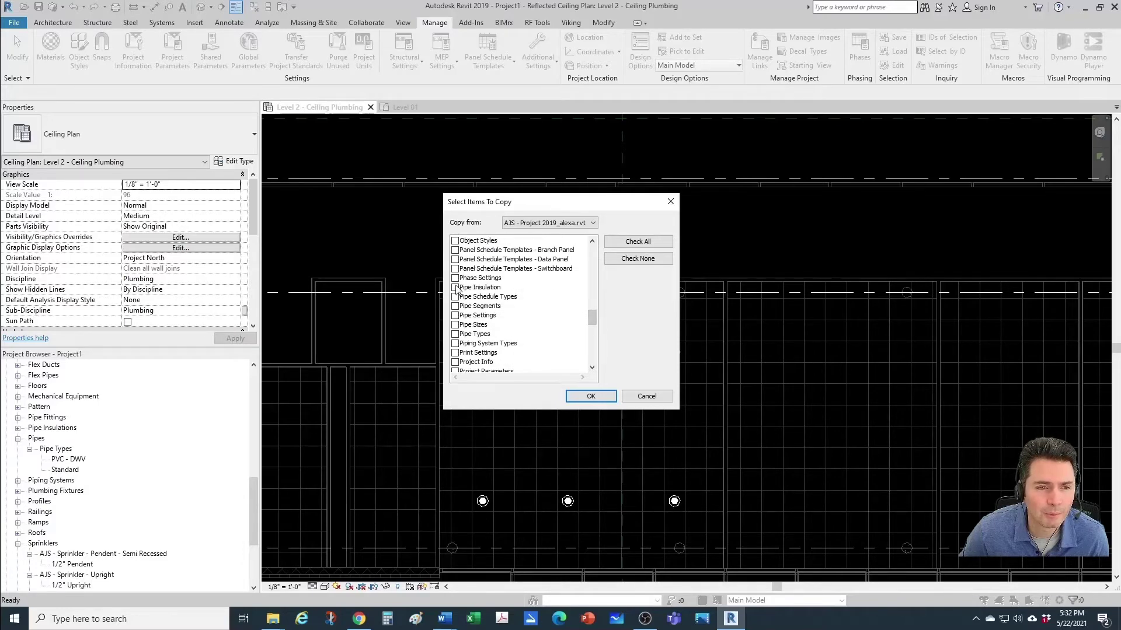
click(455, 287)
click(456, 297)
click(456, 307)
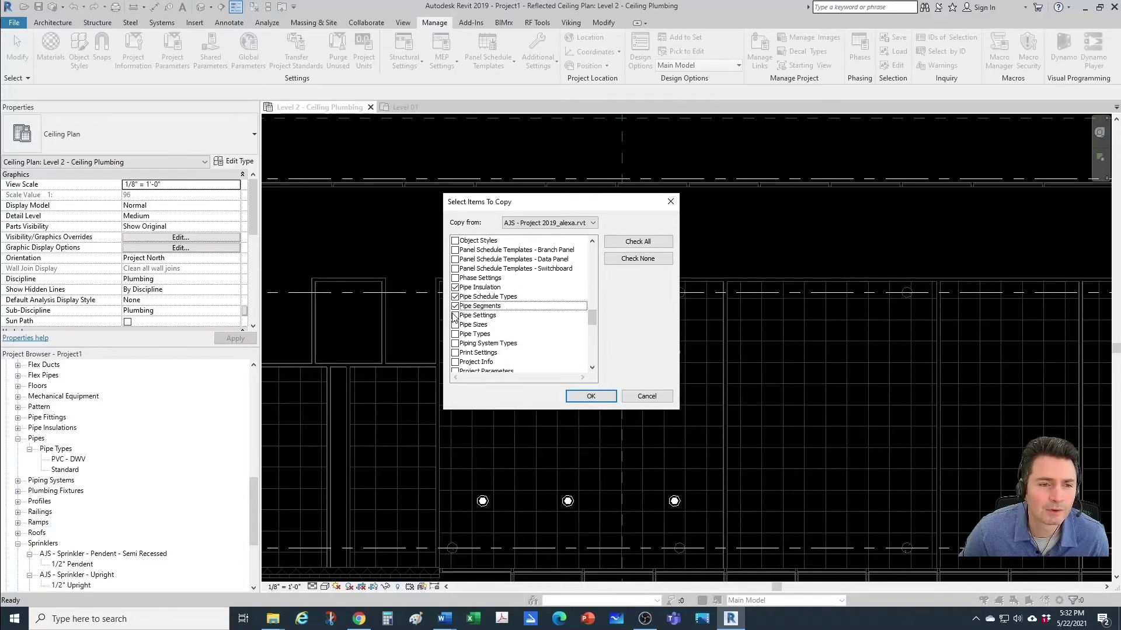
click(455, 315)
click(455, 324)
click(456, 333)
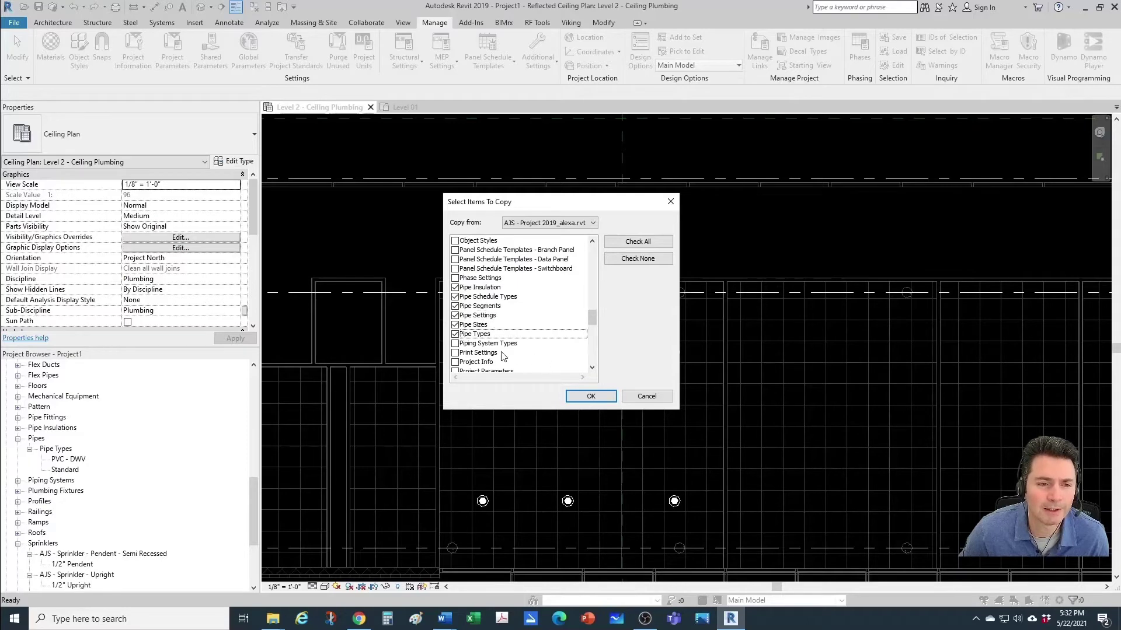
click(455, 344)
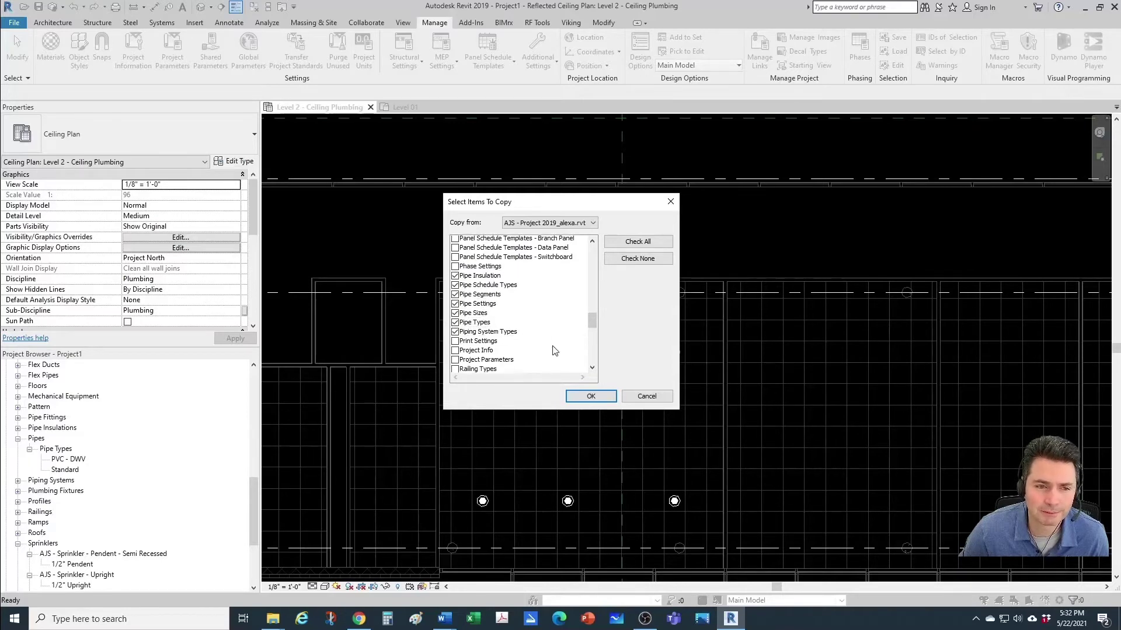
scroll(555, 350, down, 2)
scroll(555, 351, down, 1)
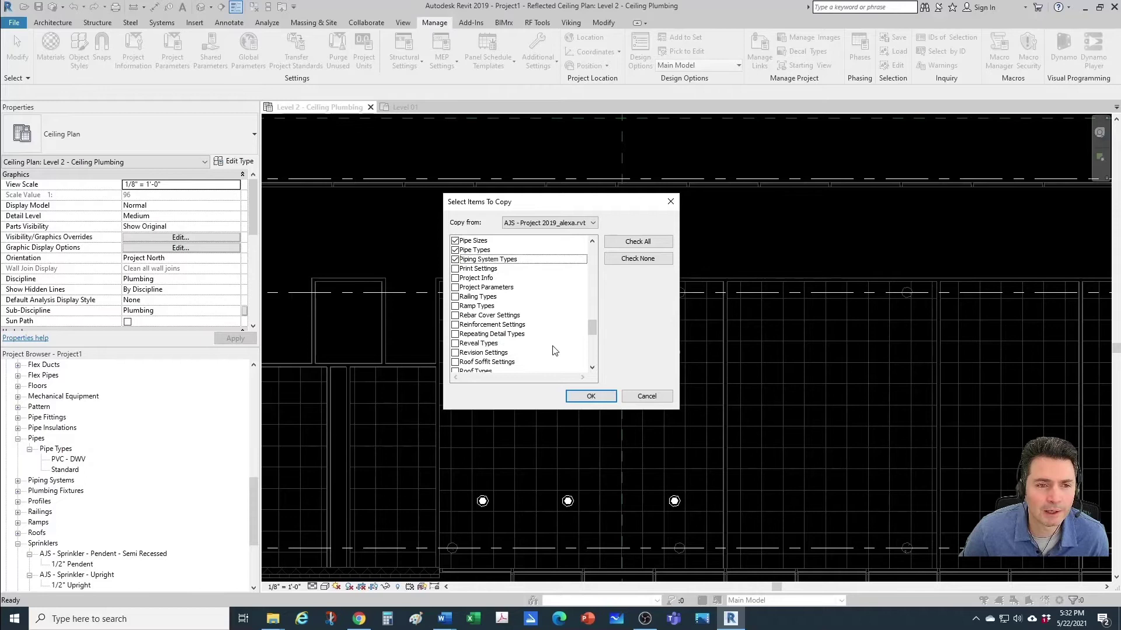
scroll(555, 350, down, 2)
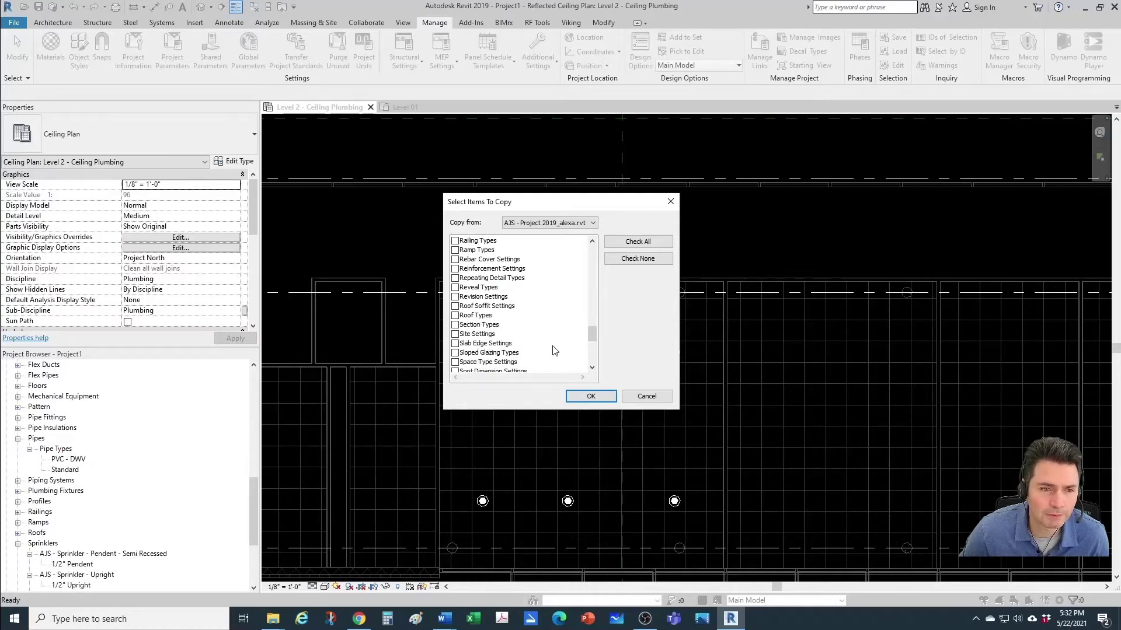
scroll(555, 350, down, 8)
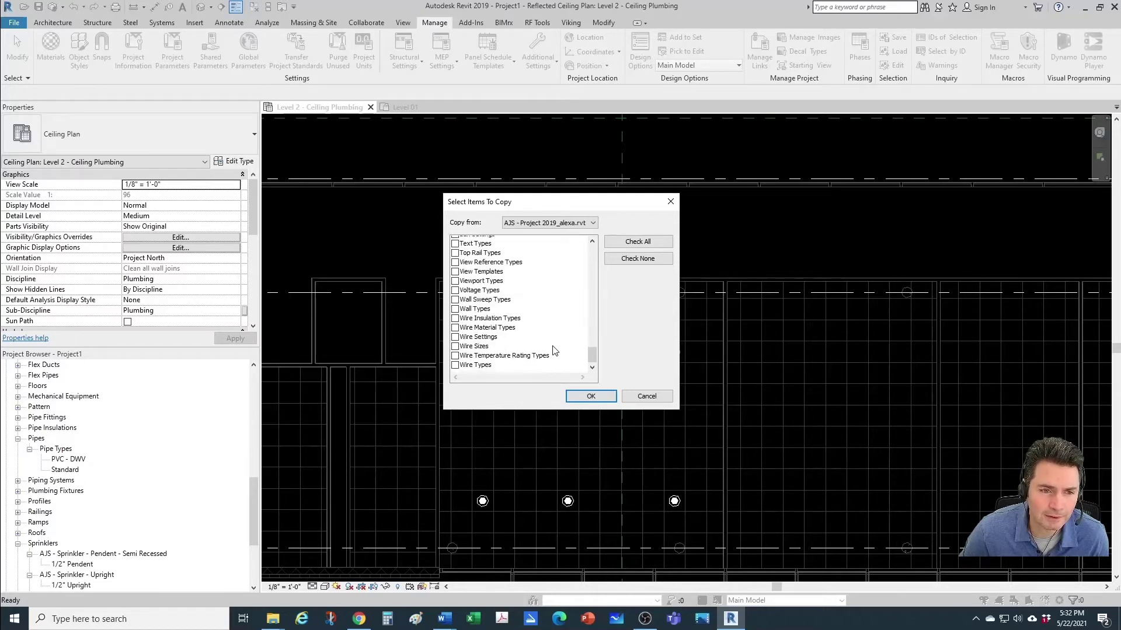
click(587, 396)
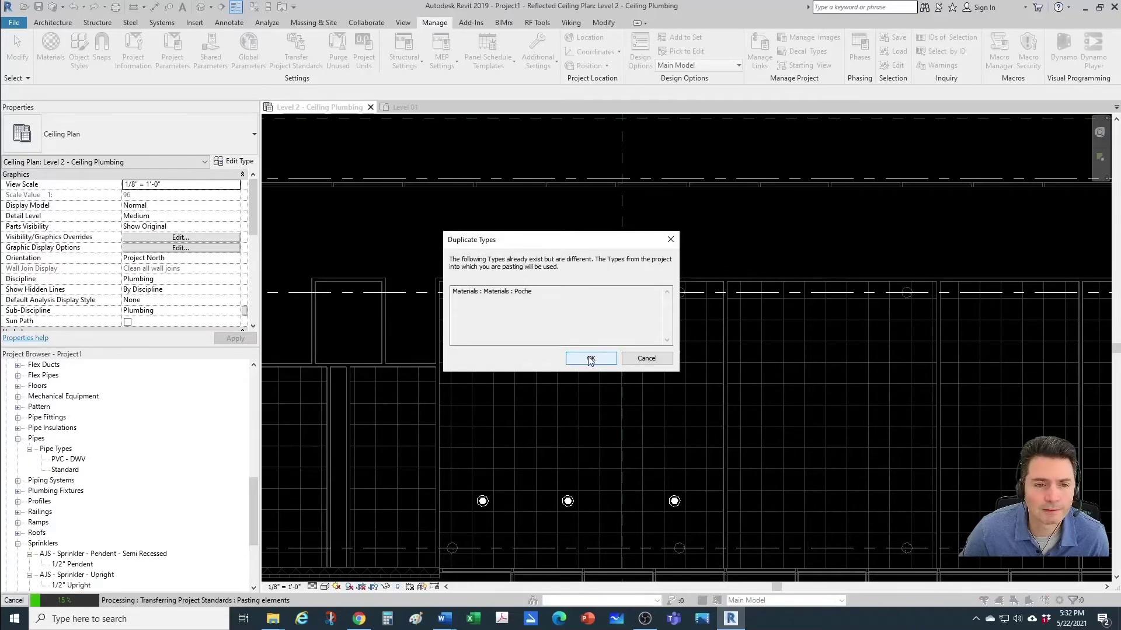
Accept the Materials duplicate-types warning and overwrite the duplicate pipe fitting families
click(586, 359)
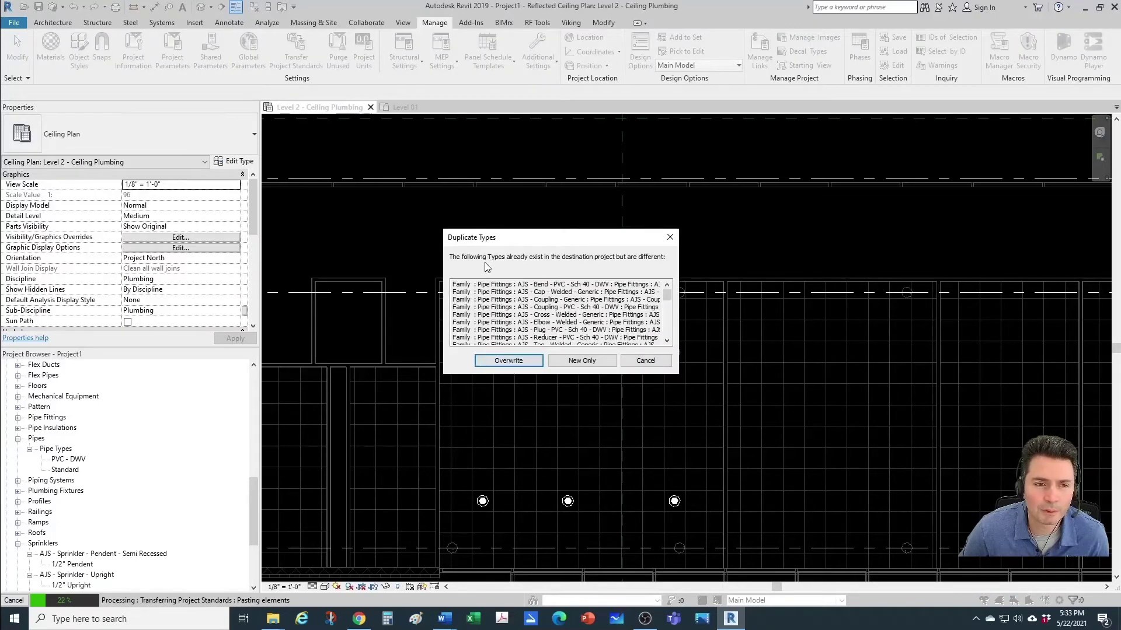
click(521, 361)
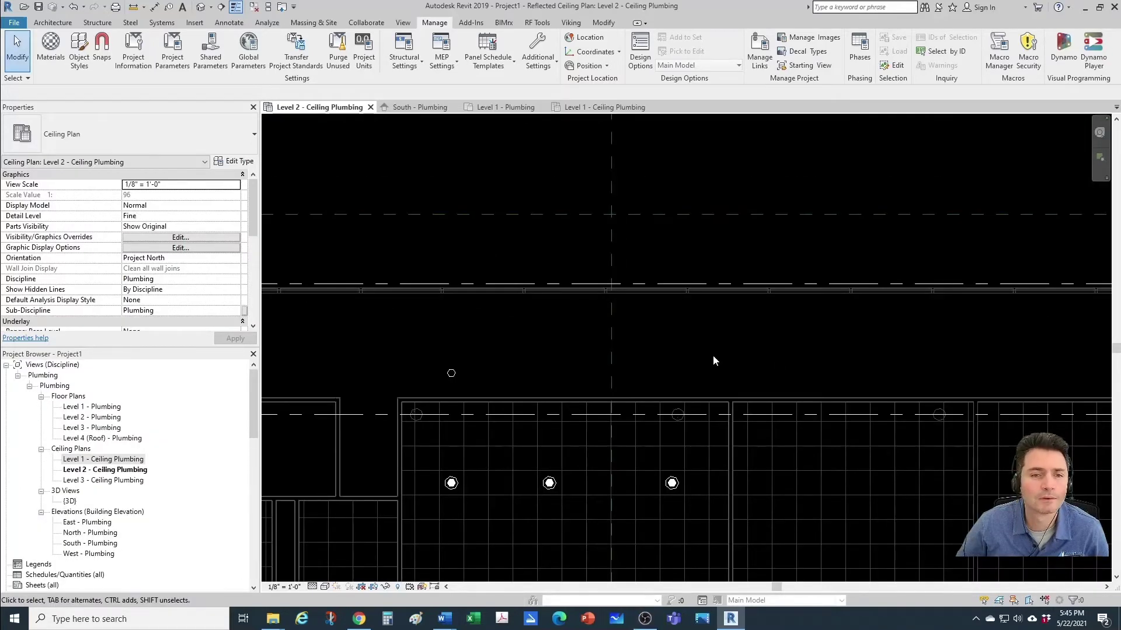
Inspect the Properties of a pendent sprinkler and the upright sprinkler, deselecting each
scroll(713, 354, down, 1)
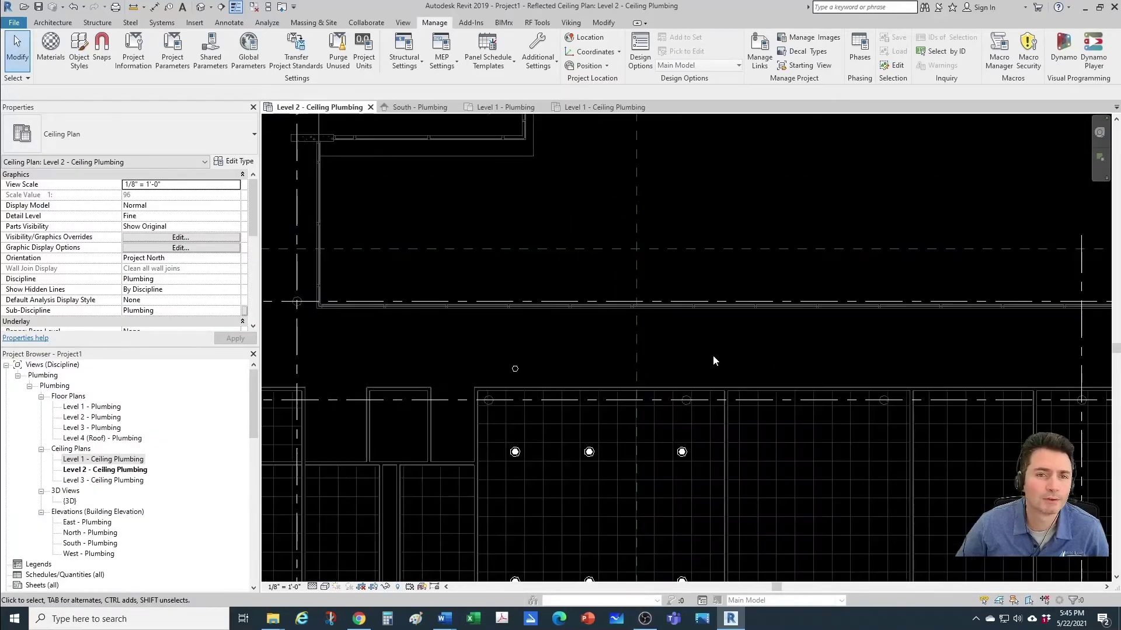
middle_drag(640, 411, 625, 376)
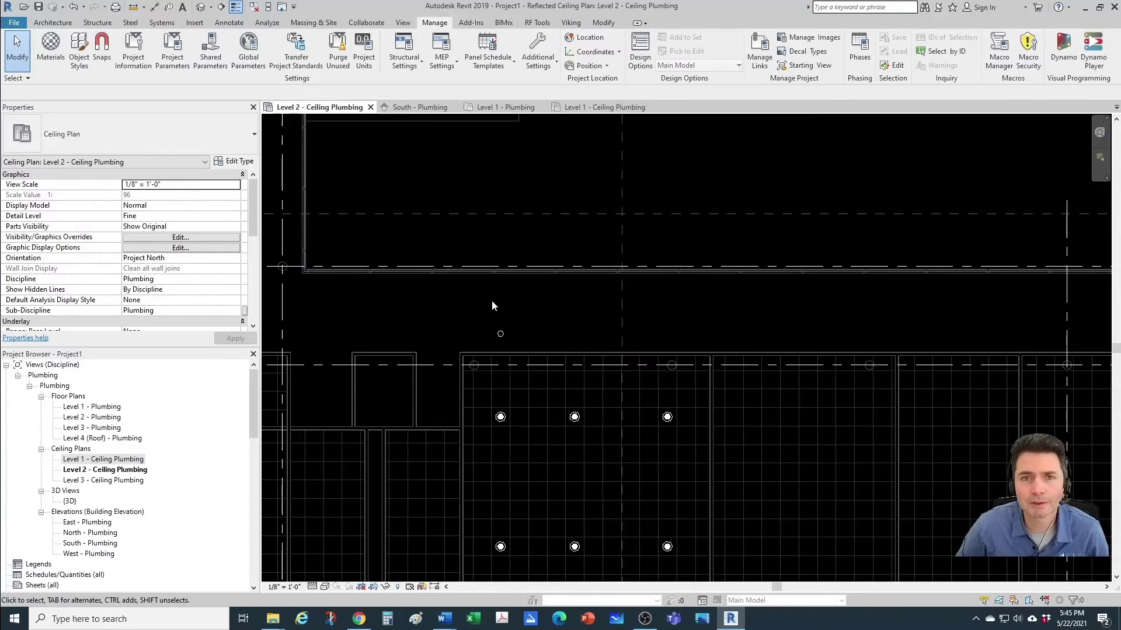
scroll(496, 310, up, 1)
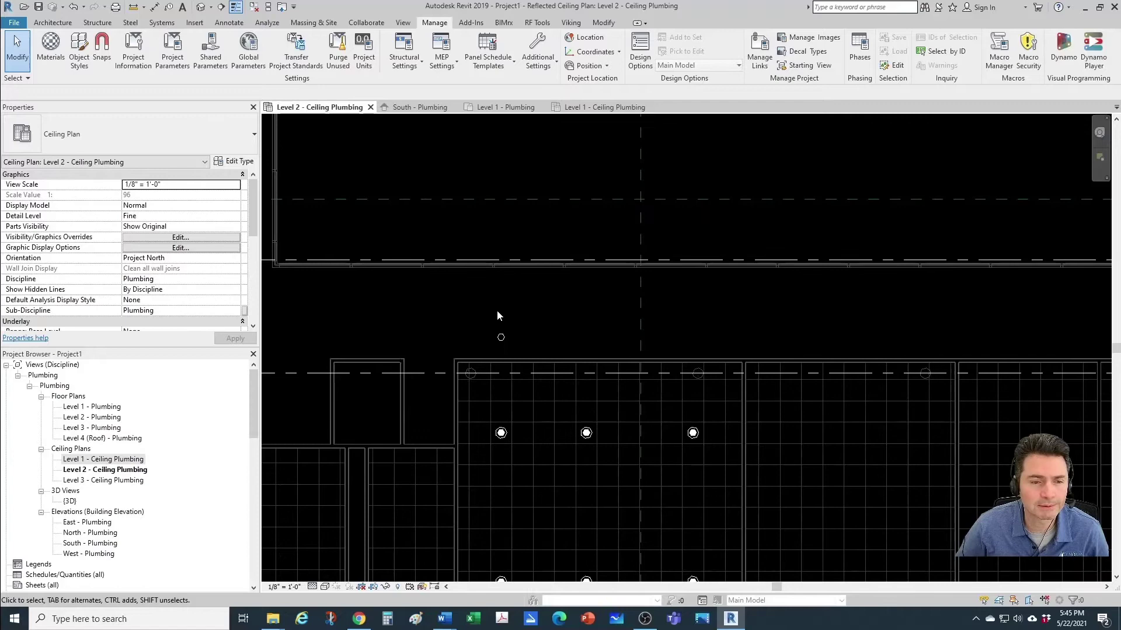
click(506, 439)
click(506, 444)
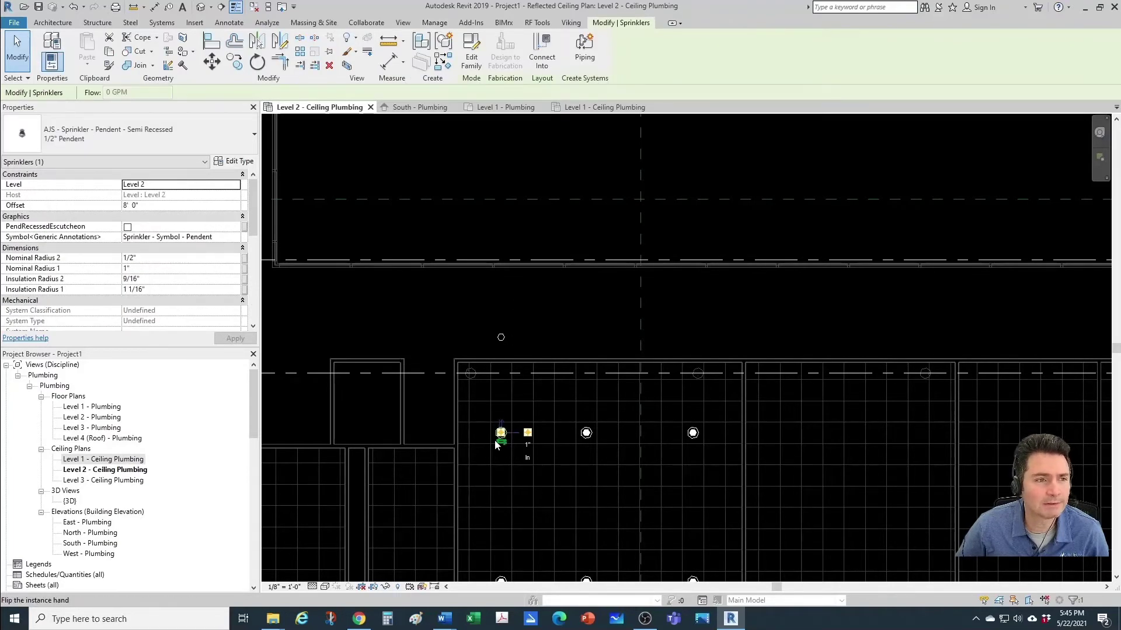
key(Escape)
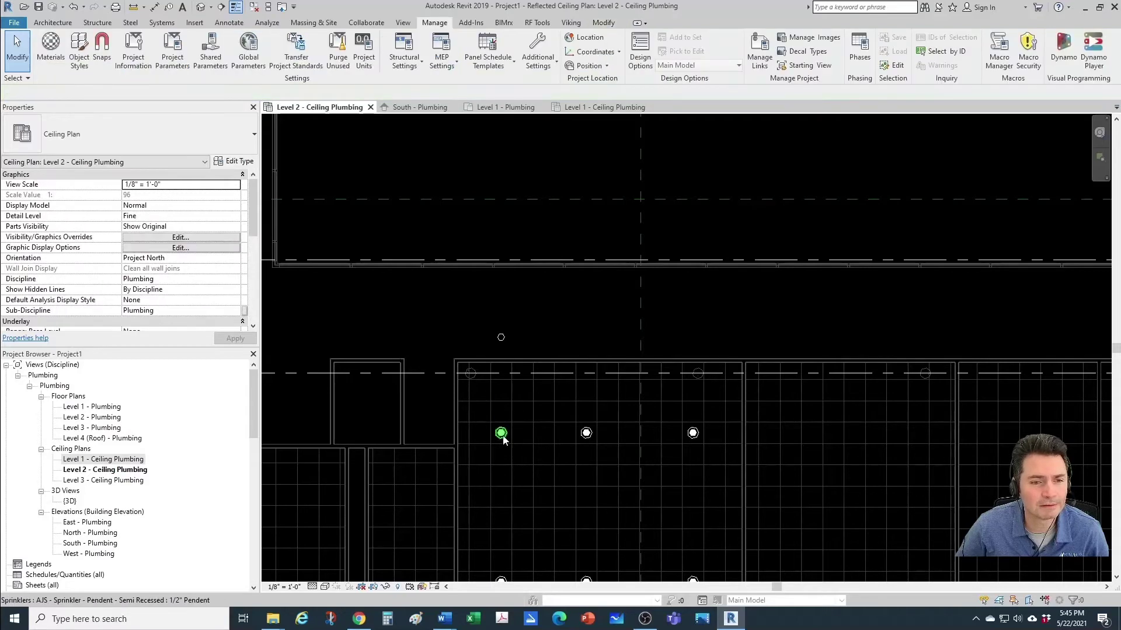
click(502, 342)
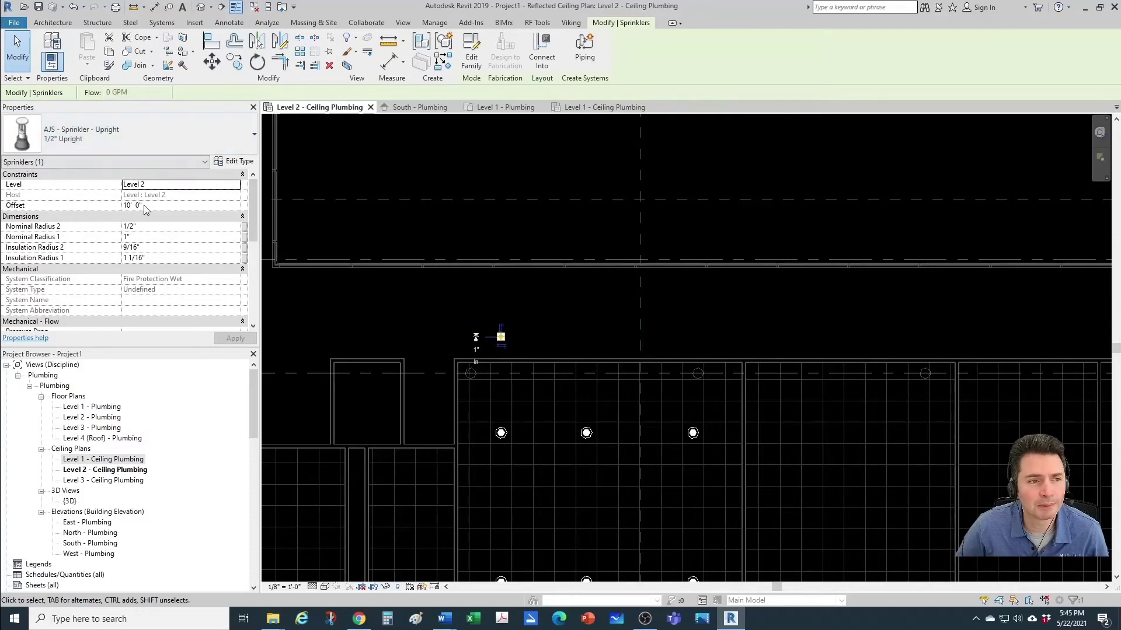
key(Escape)
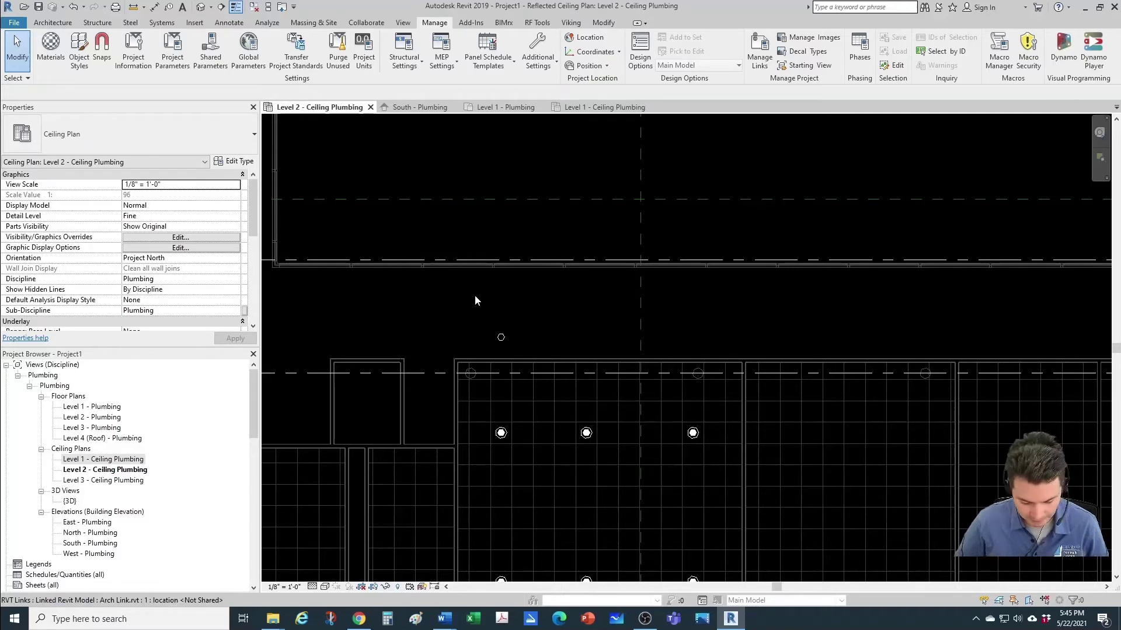
Draw a pipe run from left of the upright sprinkler to gridline 10, turning down at a 4' 0" offset
key(p)
key(i)
scroll(474, 300, up, 1)
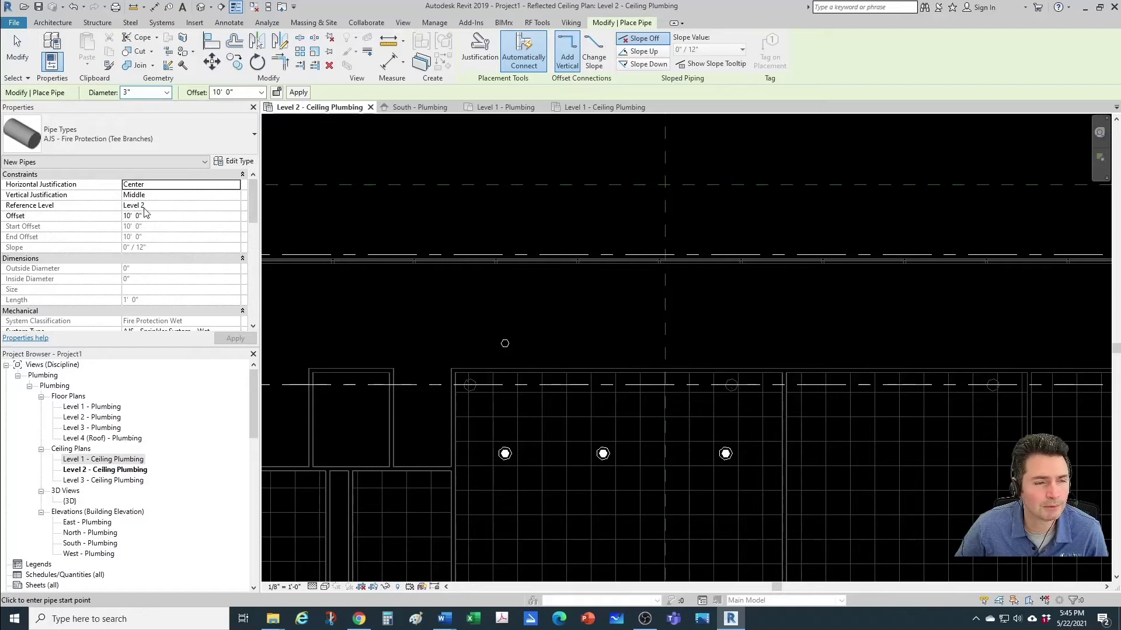
scroll(188, 275, down, 2)
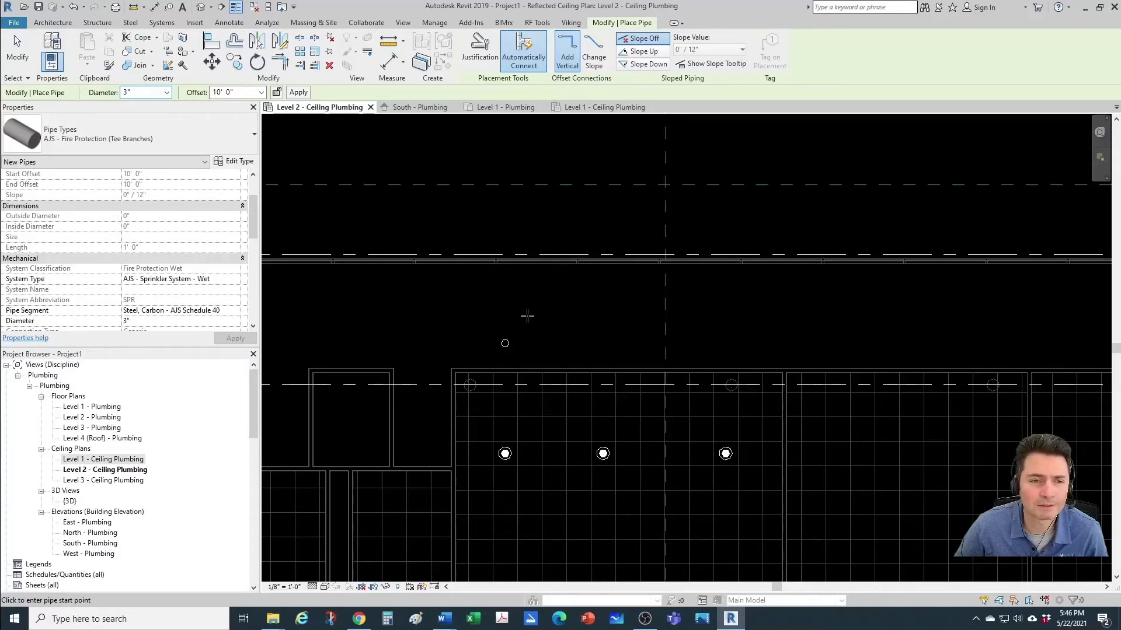
scroll(526, 314, up, 1)
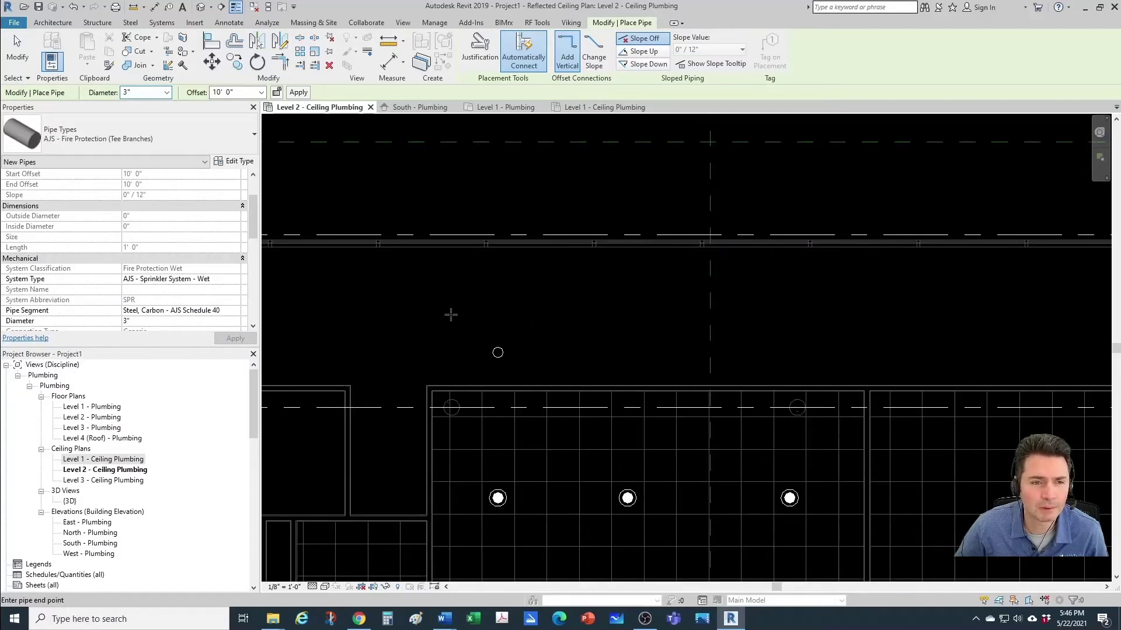
click(451, 314)
scroll(467, 321, down, 3)
scroll(488, 330, down, 3)
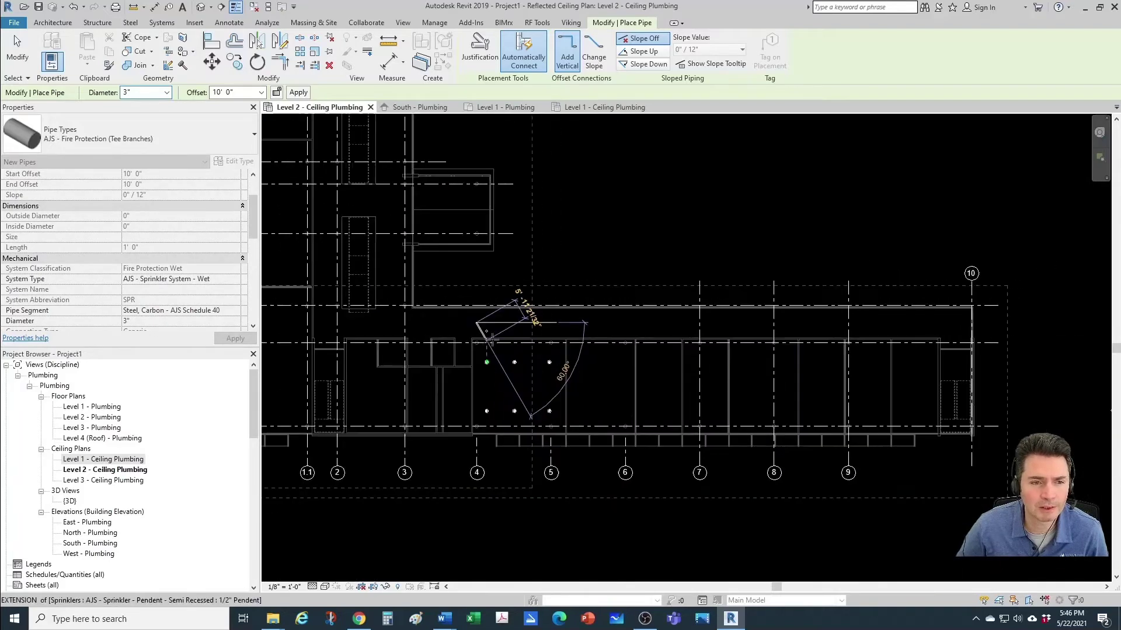
scroll(887, 326, up, 2)
click(887, 323)
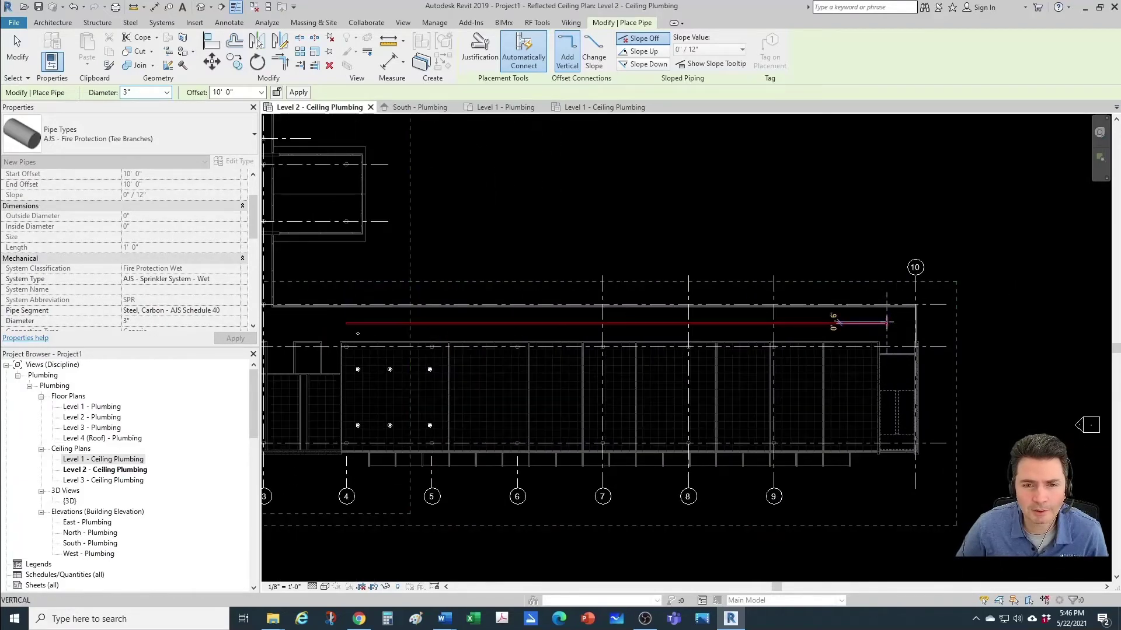
scroll(887, 327, up, 3)
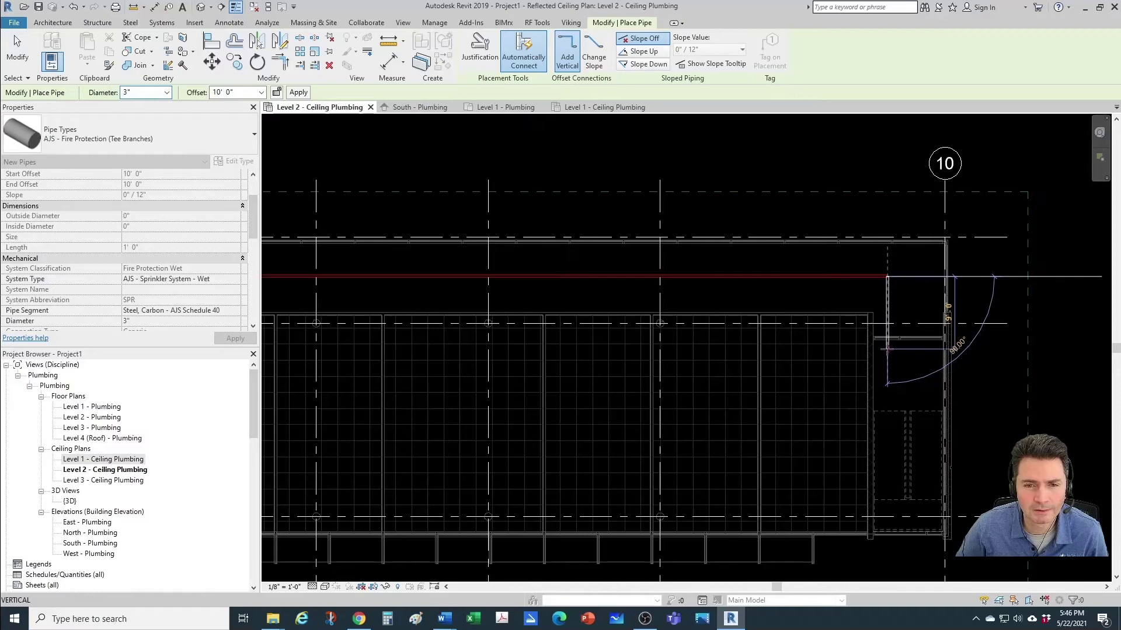
click(888, 349)
click(248, 94)
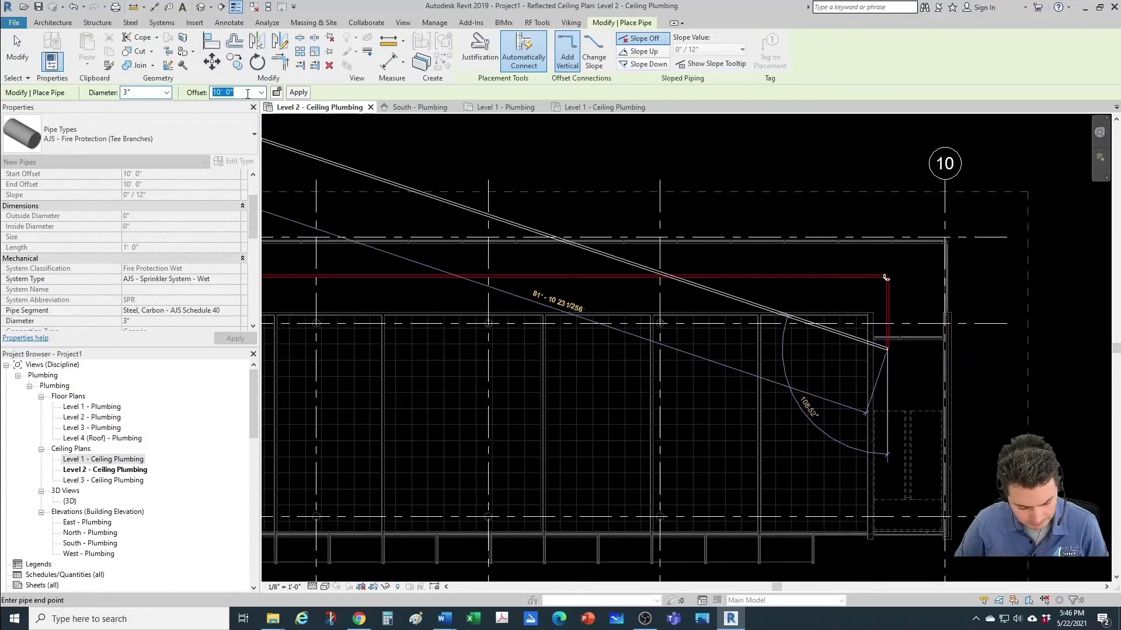
text(4)
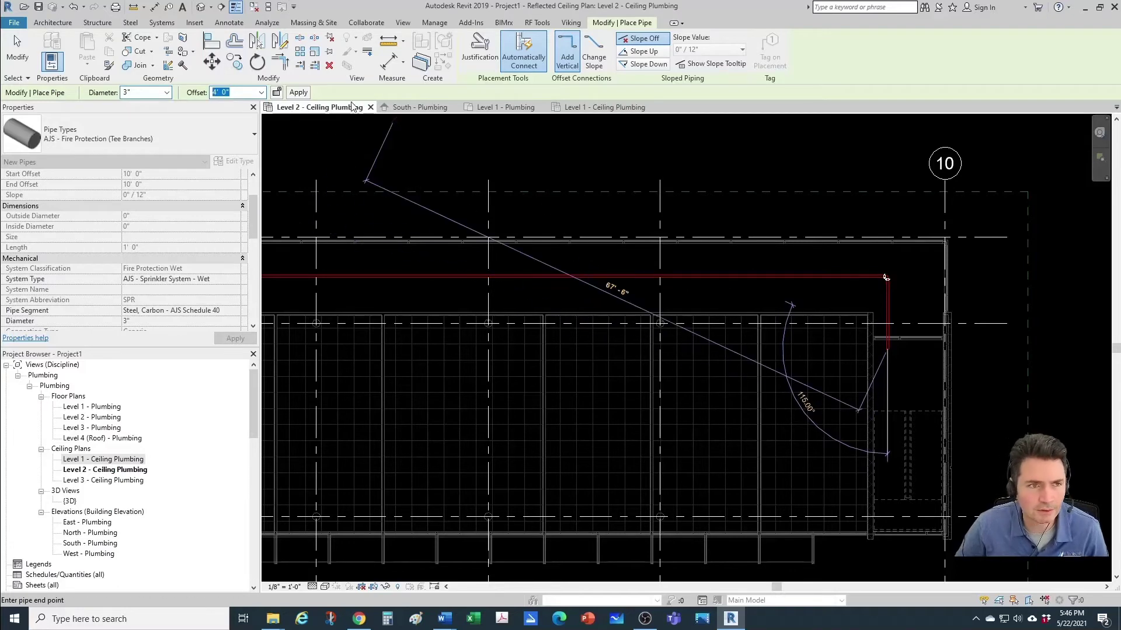
click(300, 94)
key(Escape)
key(Escape)
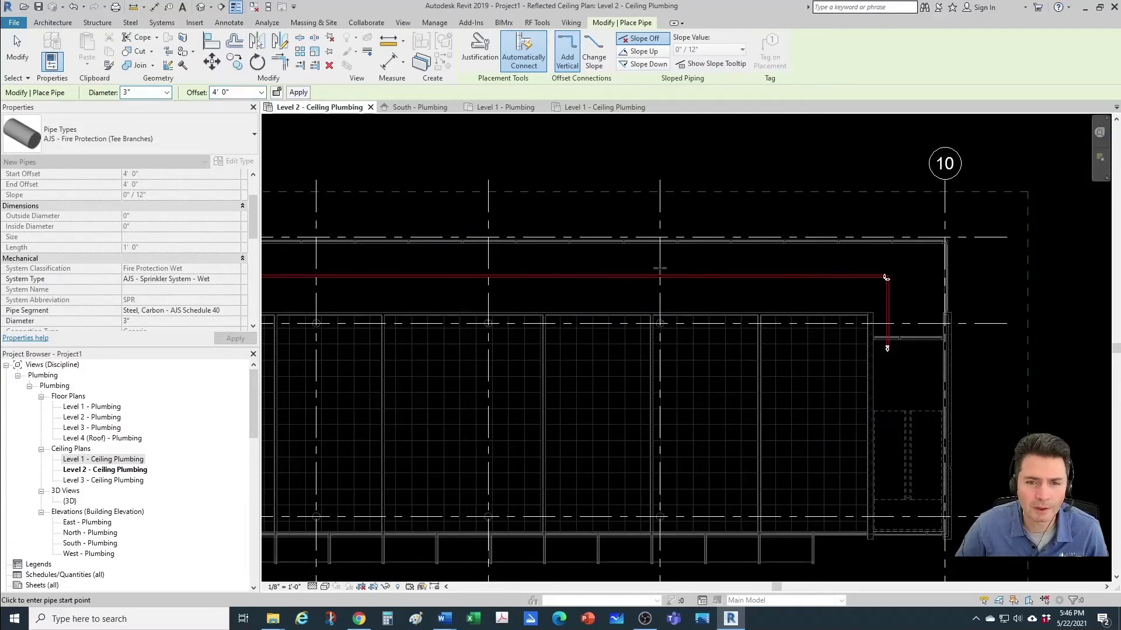
Preset the pipe diameter to 1", cancel placement, and close all views except the Level 2 ceiling plan
scroll(874, 334, down, 3)
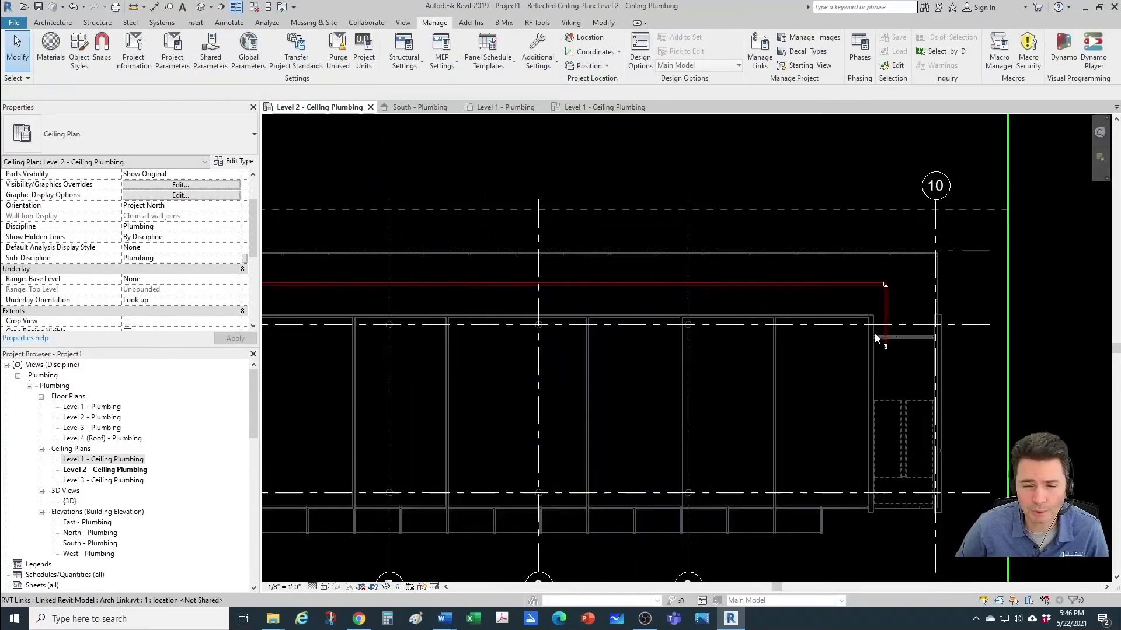
scroll(853, 338, down, 2)
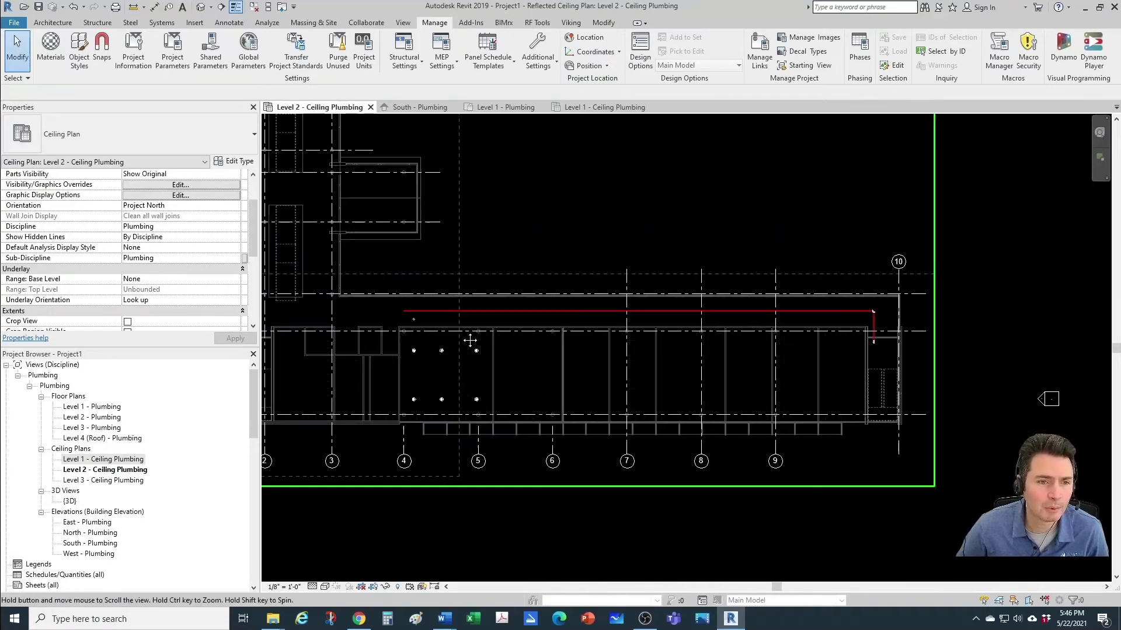
scroll(454, 328, up, 1)
scroll(422, 331, up, 3)
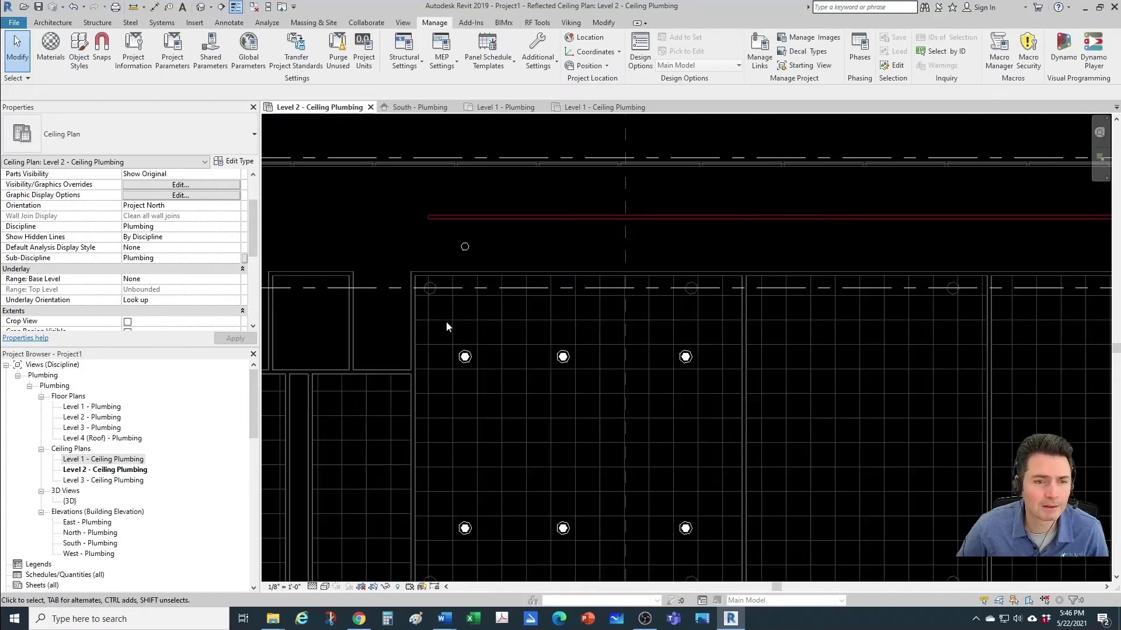
scroll(468, 391, up, 1)
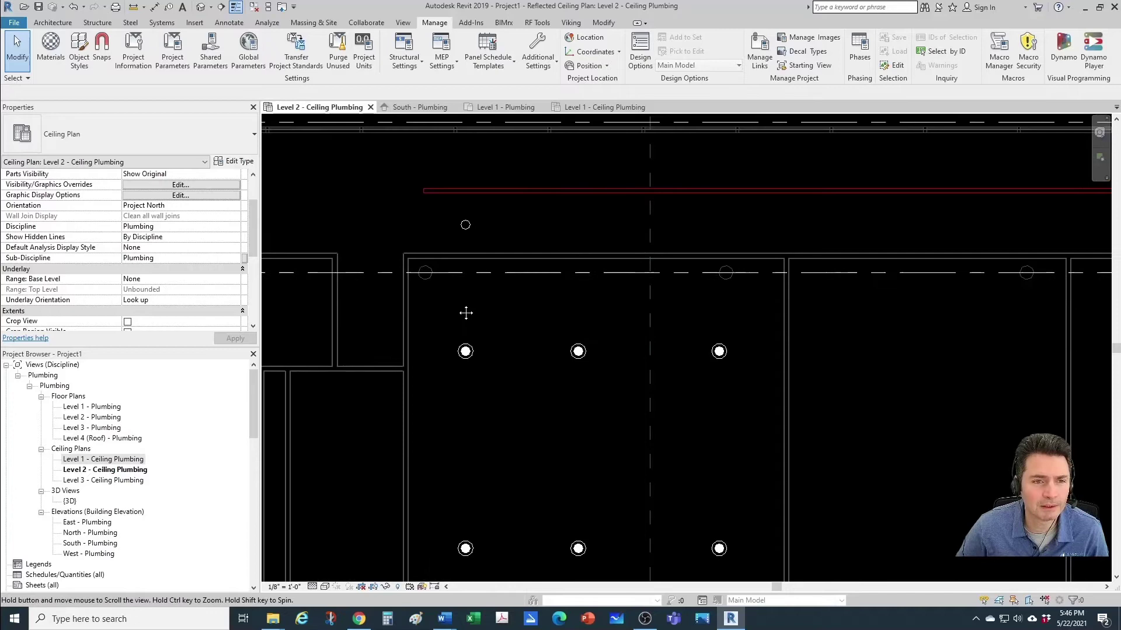
key(p)
key(i)
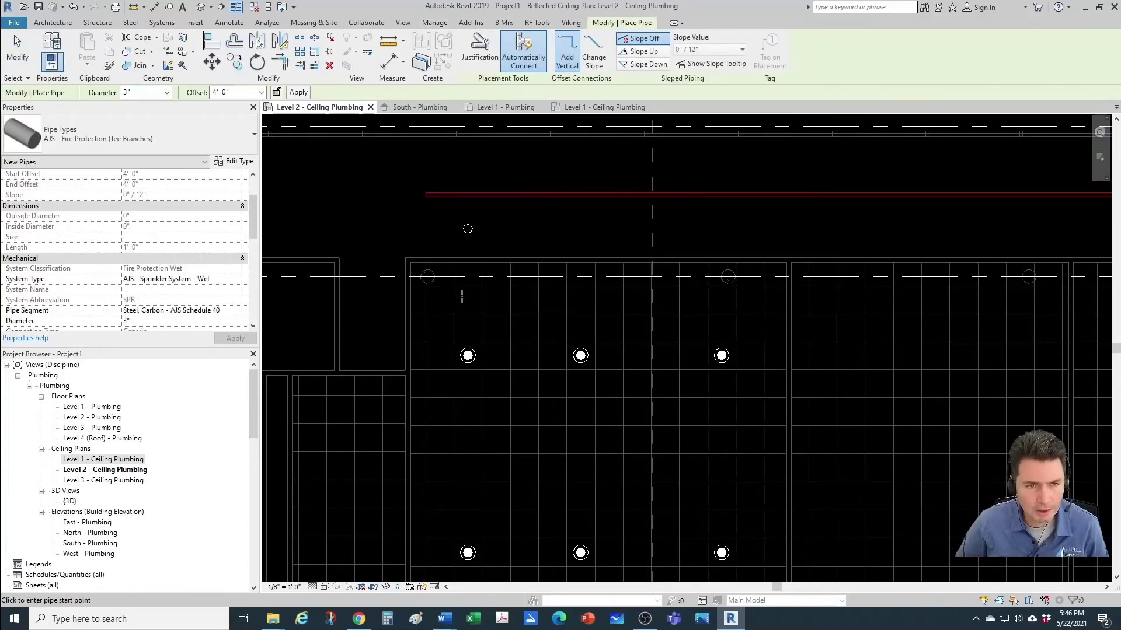
scroll(464, 292, up, 1)
click(167, 92)
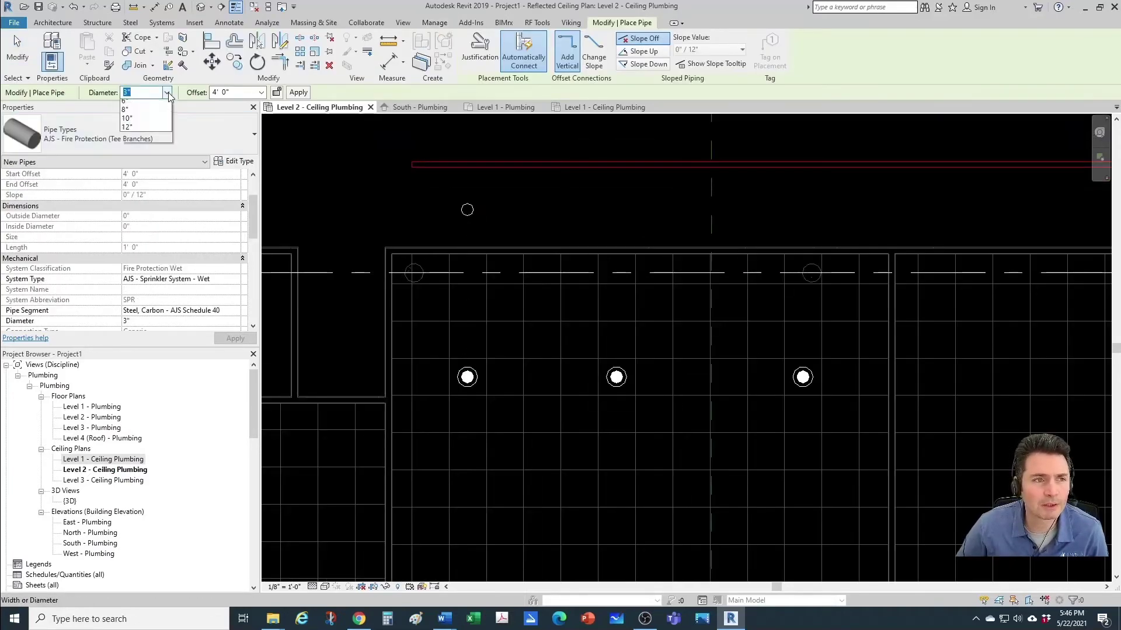
click(144, 122)
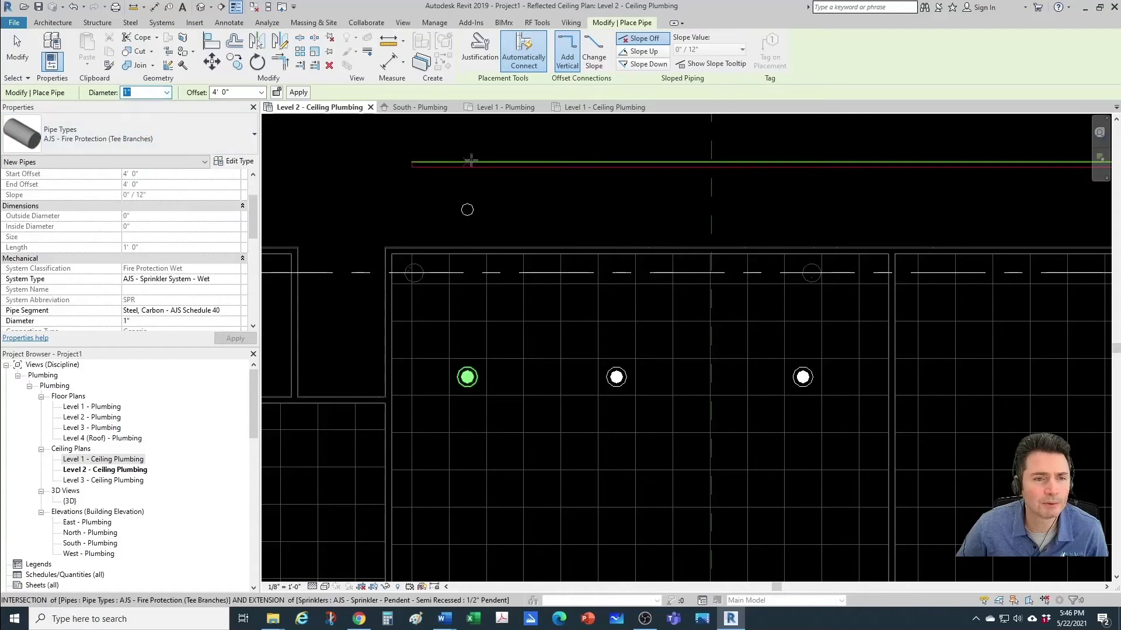
scroll(509, 181, up, 2)
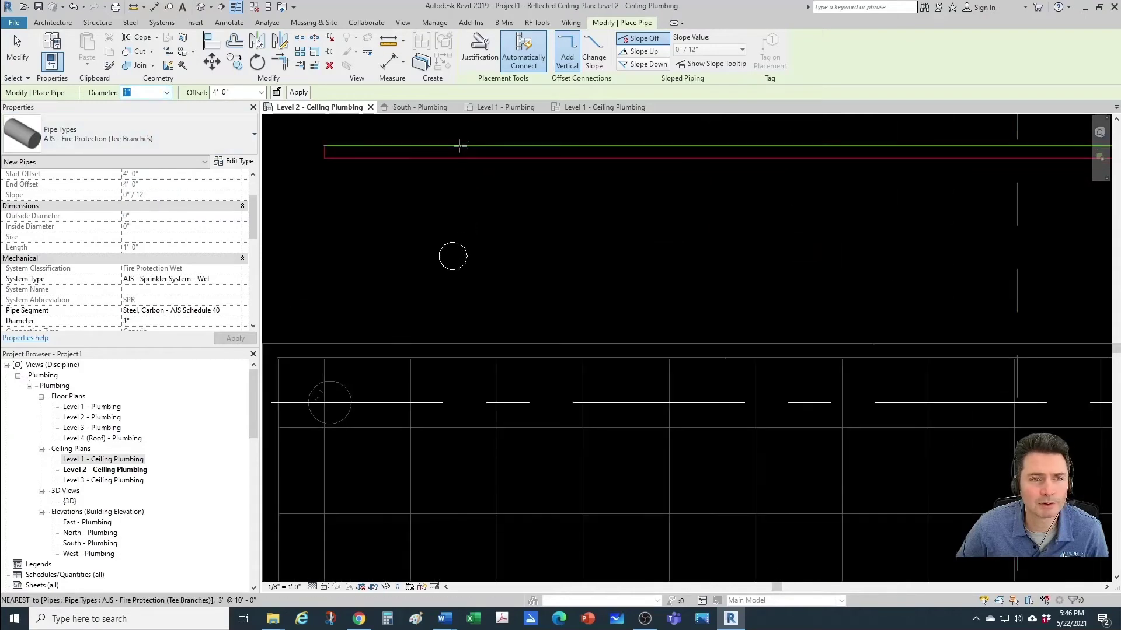
key(Escape)
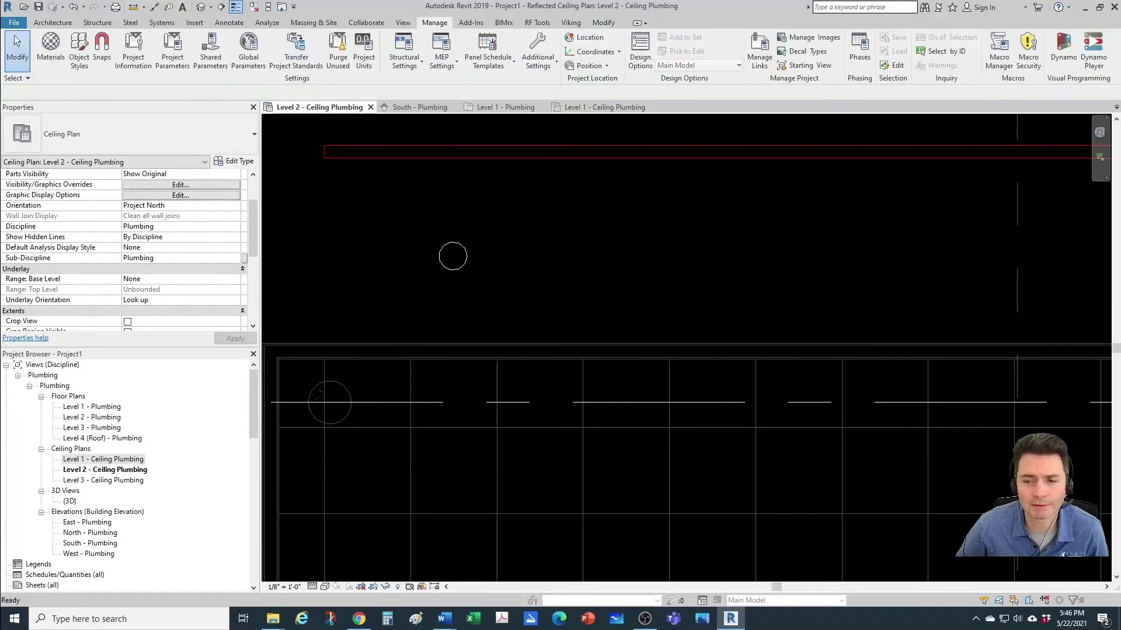
click(254, 7)
scroll(447, 240, down, 1)
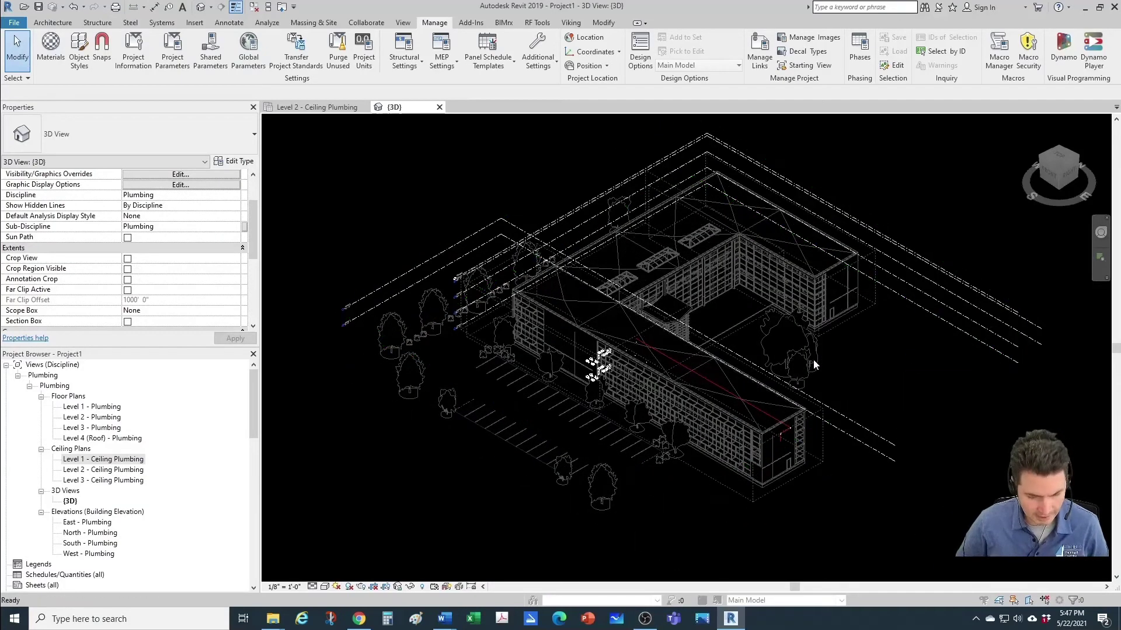
Hide the Arch Link.rvt linked model in the 3D view's Visibility/Graphics settings
key(v)
key(g)
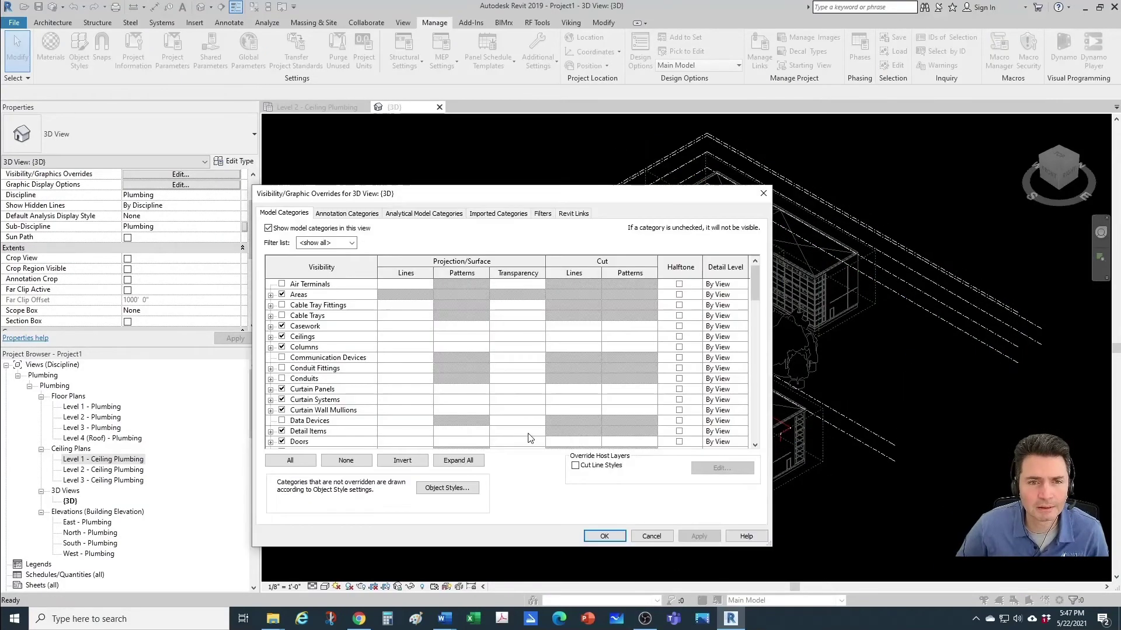
click(574, 213)
click(281, 266)
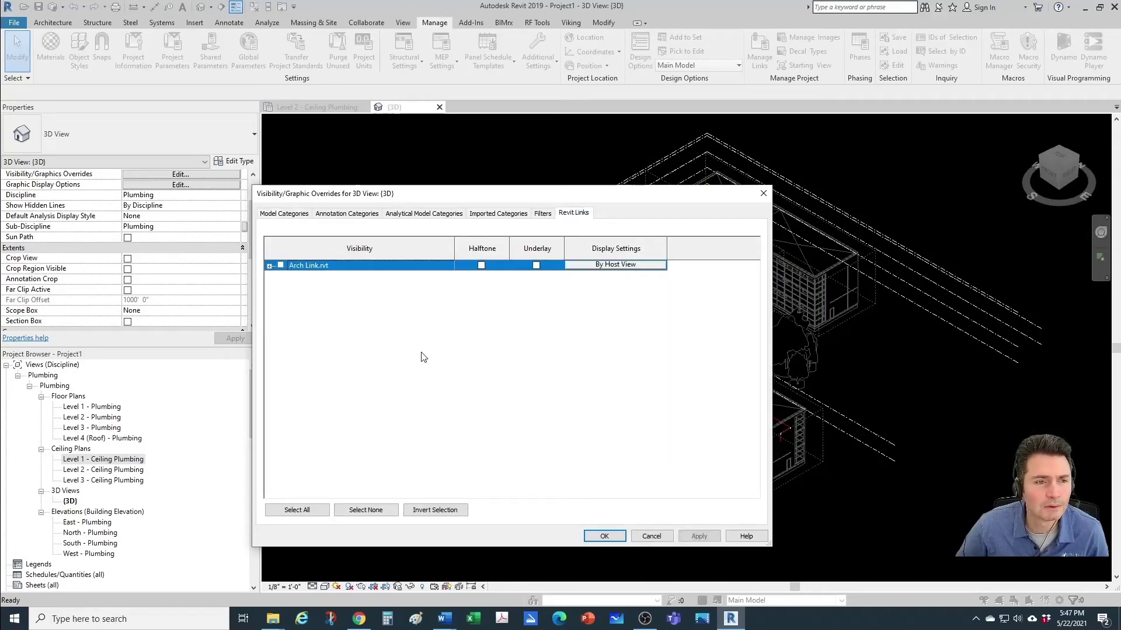
click(604, 536)
Set the 3D view's detail level to Fine and follow the pipe run to its elbow
scroll(807, 432, up, 6)
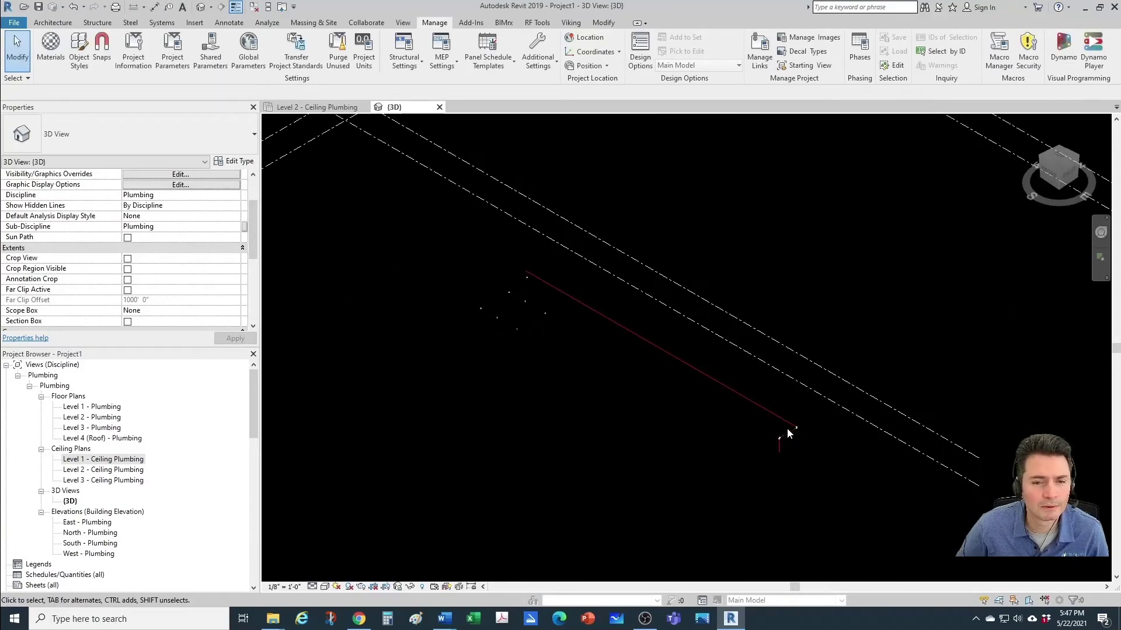
middle_drag(763, 461, 649, 429)
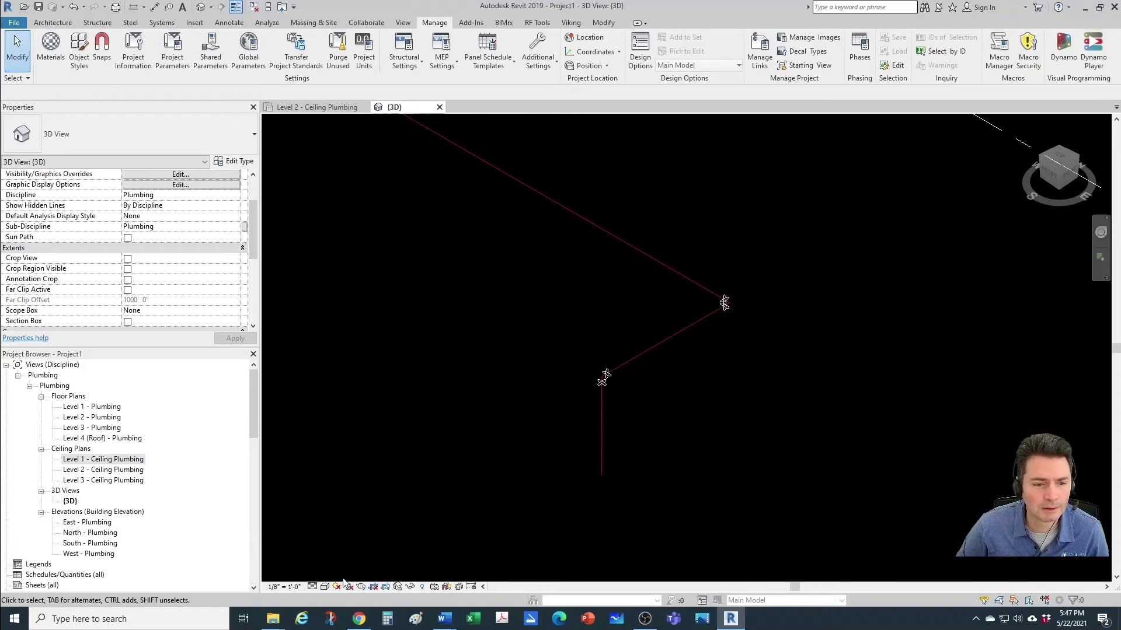
click(312, 586)
click(327, 570)
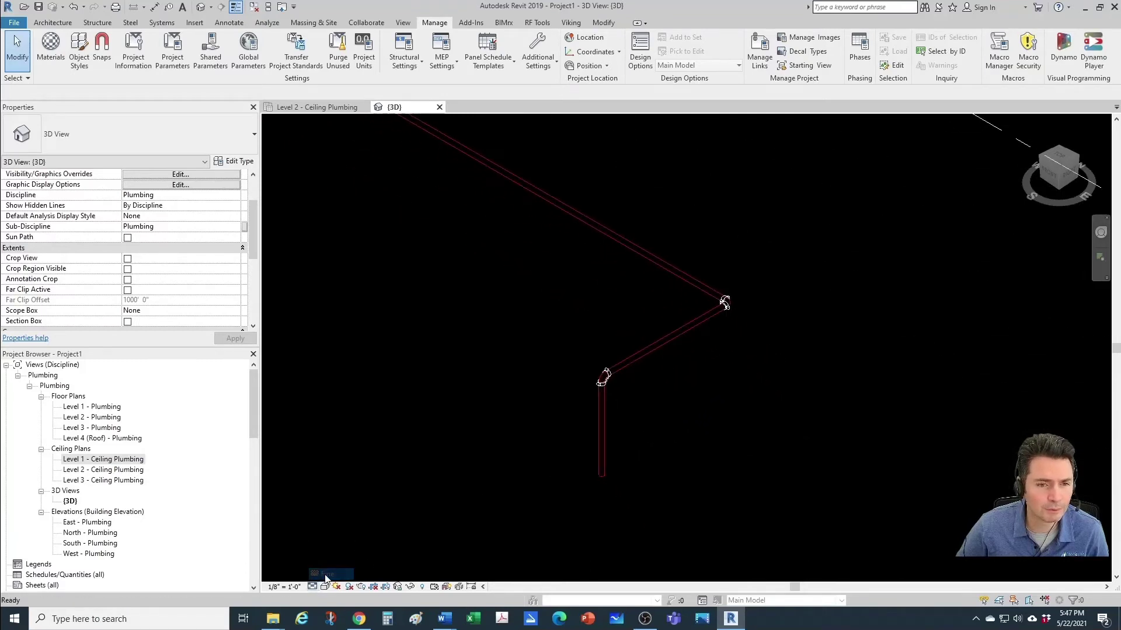
scroll(633, 374, up, 3)
middle_drag(630, 393, 611, 520)
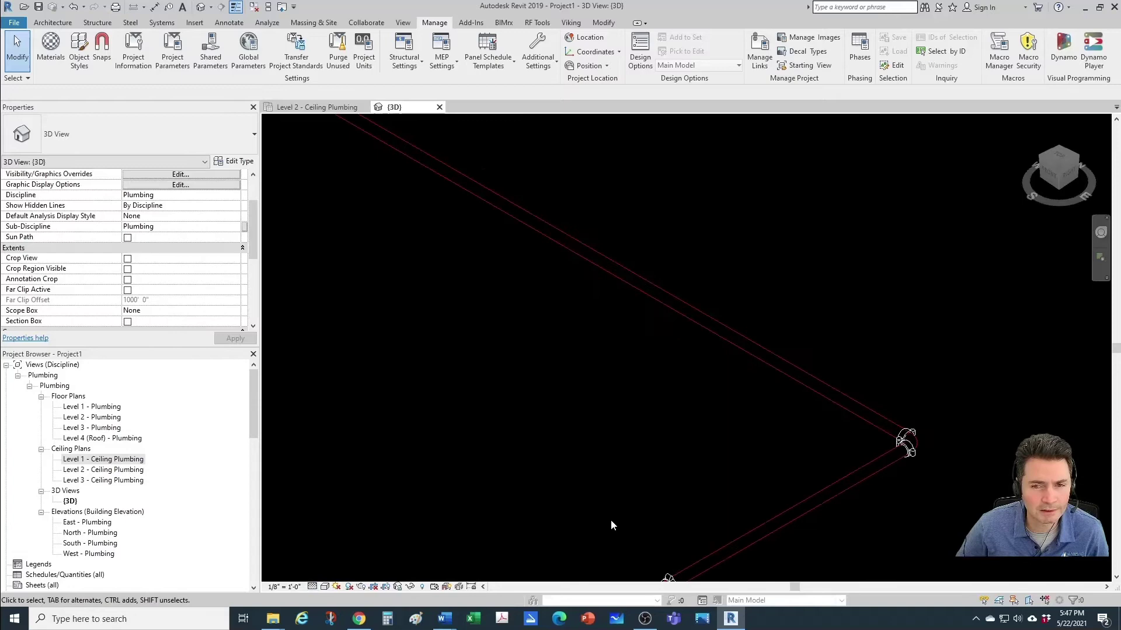
scroll(589, 485, down, 2)
scroll(572, 461, down, 3)
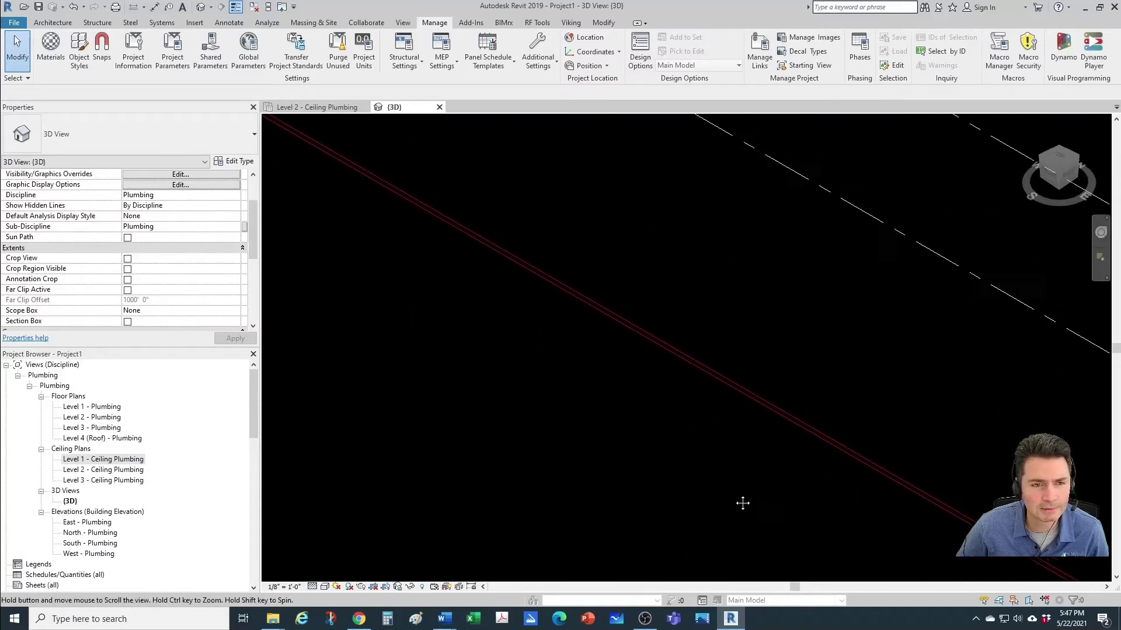
middle_drag(740, 503, 510, 311)
scroll(439, 280, down, 2)
middle_drag(439, 280, 562, 332)
scroll(572, 332, up, 3)
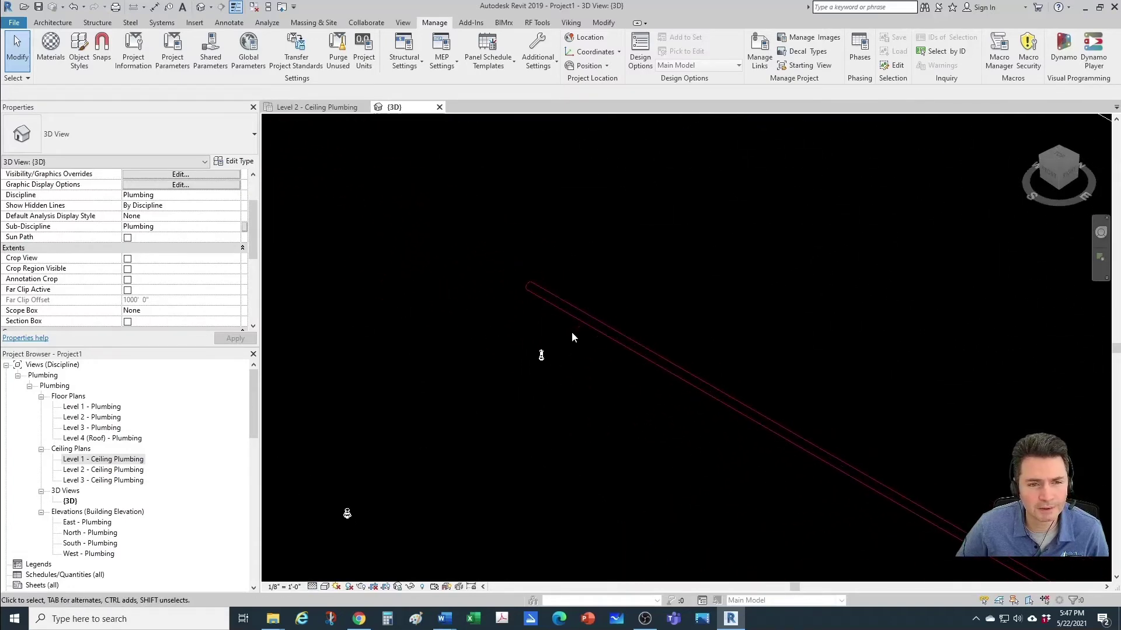
middle_drag(668, 431, 635, 356)
Tile the 3D view and ceiling plan side by side with WT, recentring the pipe run
key(w)
key(t)
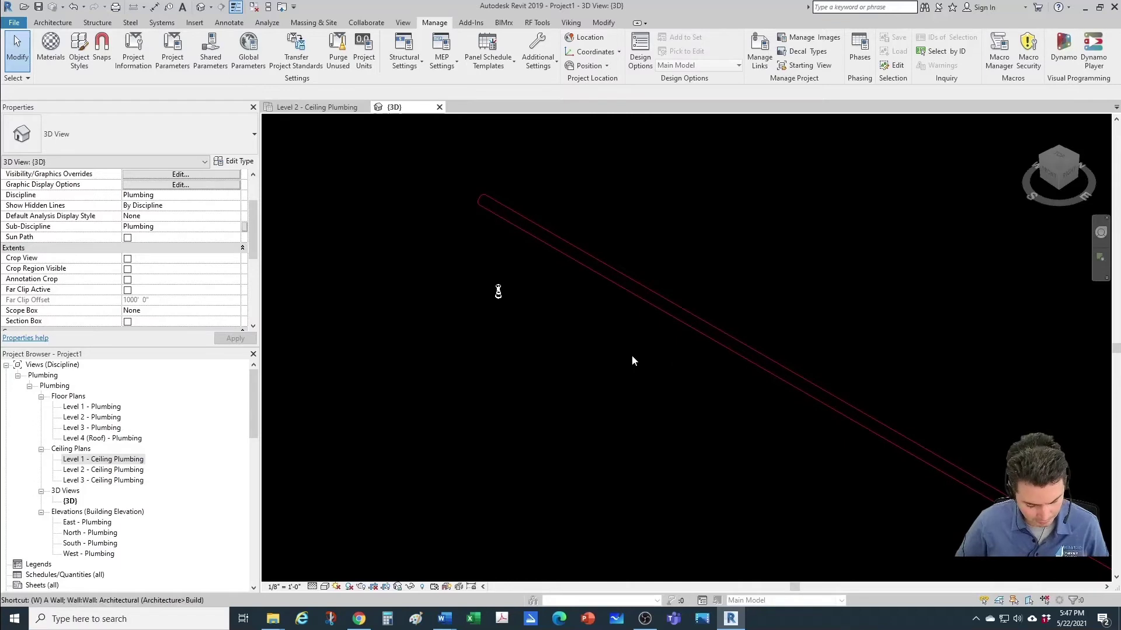
scroll(584, 338, down, 2)
middle_drag(594, 356, 481, 312)
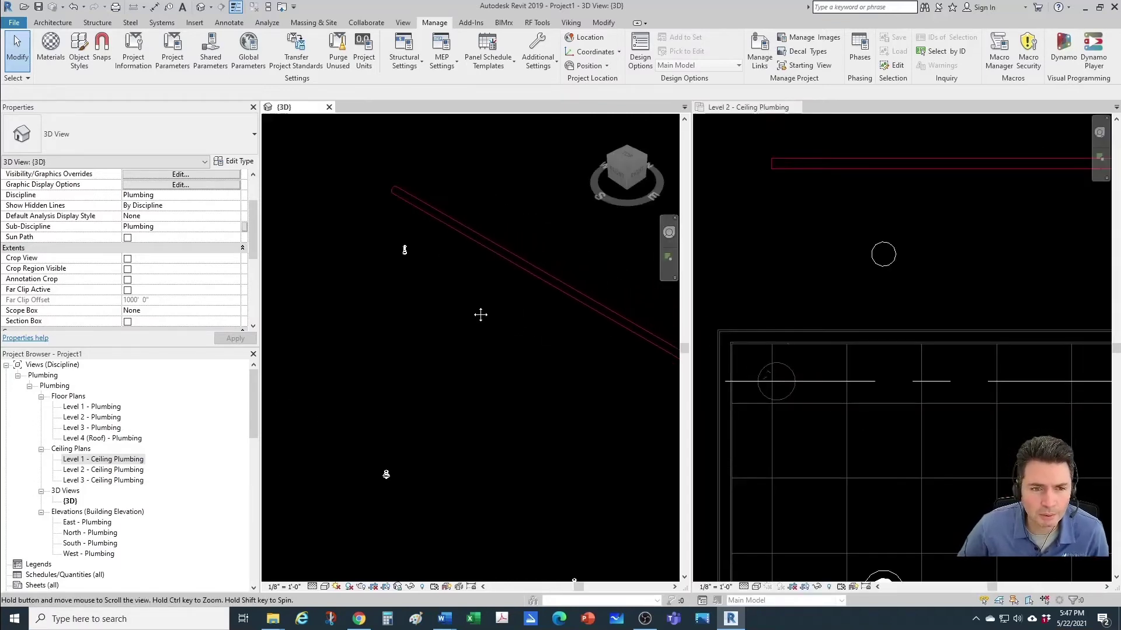
In the Level 2 ceiling plan, Create Similar (CS) from the 3" main with a 1" diameter
click(851, 326)
scroll(851, 326, down, 3)
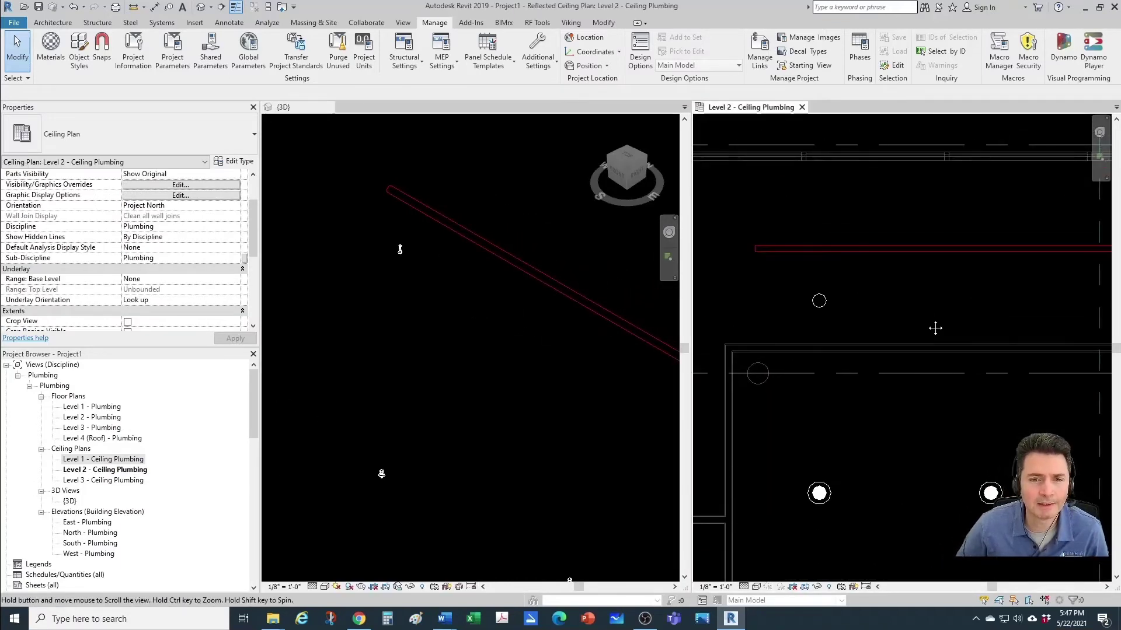
click(897, 248)
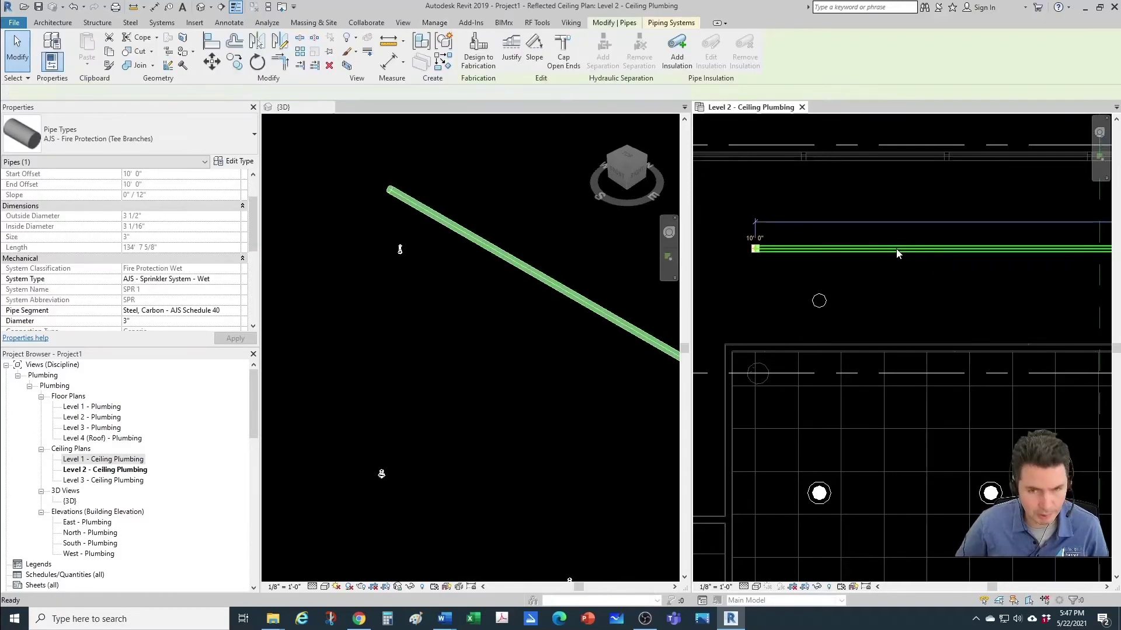
key(c)
key(s)
scroll(889, 276, up, 2)
middle_drag(823, 283, 894, 291)
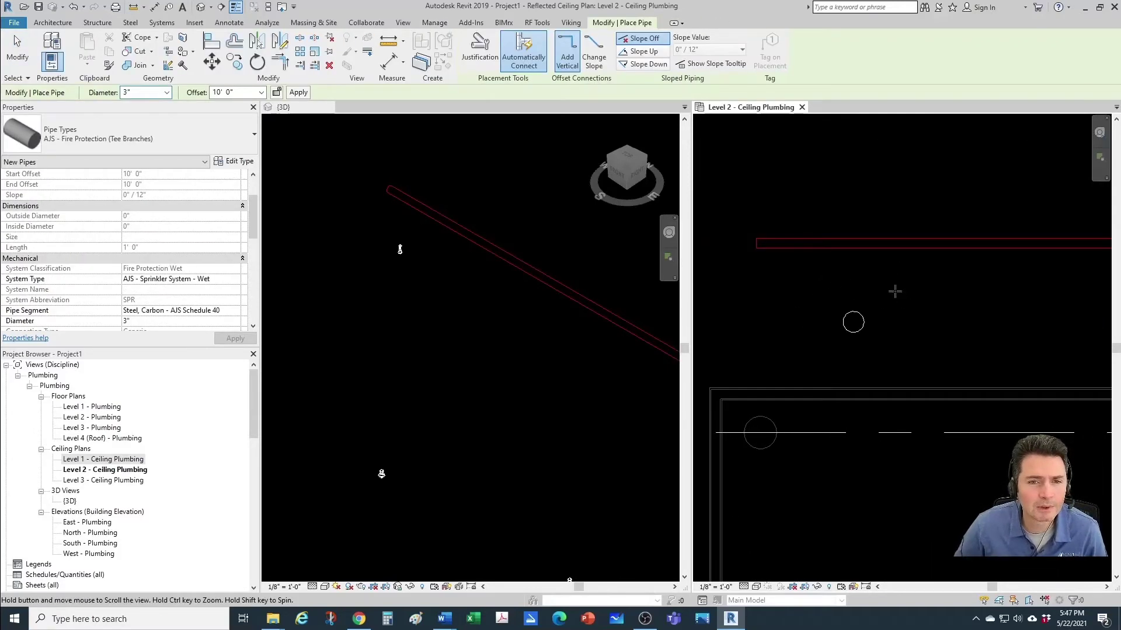
click(167, 92)
click(141, 118)
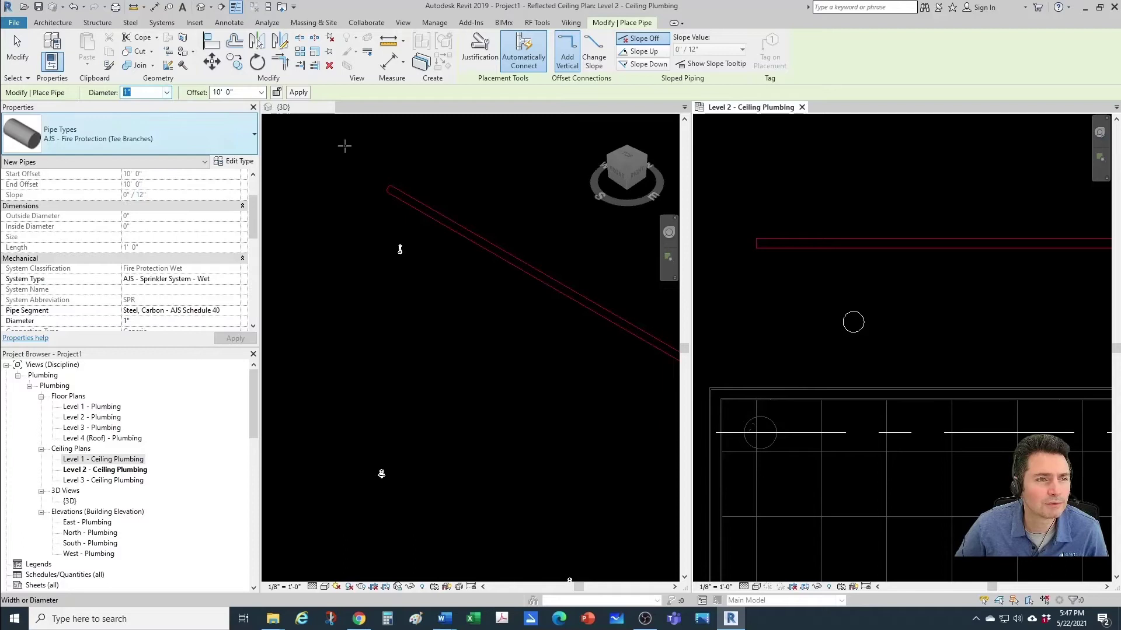
Draw the 1" branch from the 3" main to above the upright sprinkler
scroll(872, 257, up, 1)
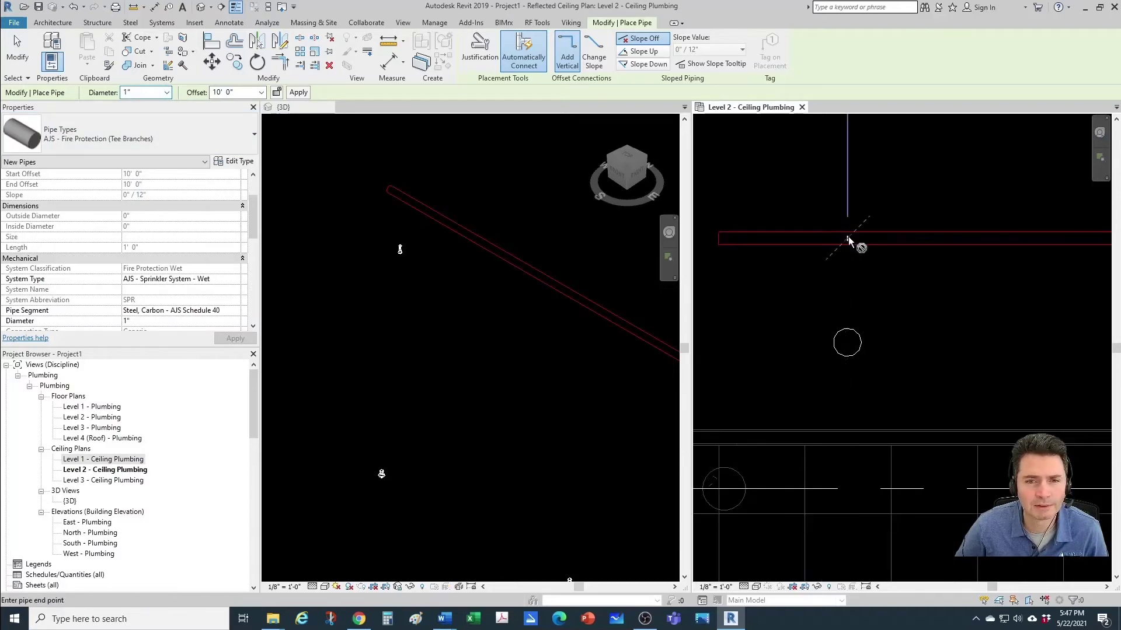
click(848, 302)
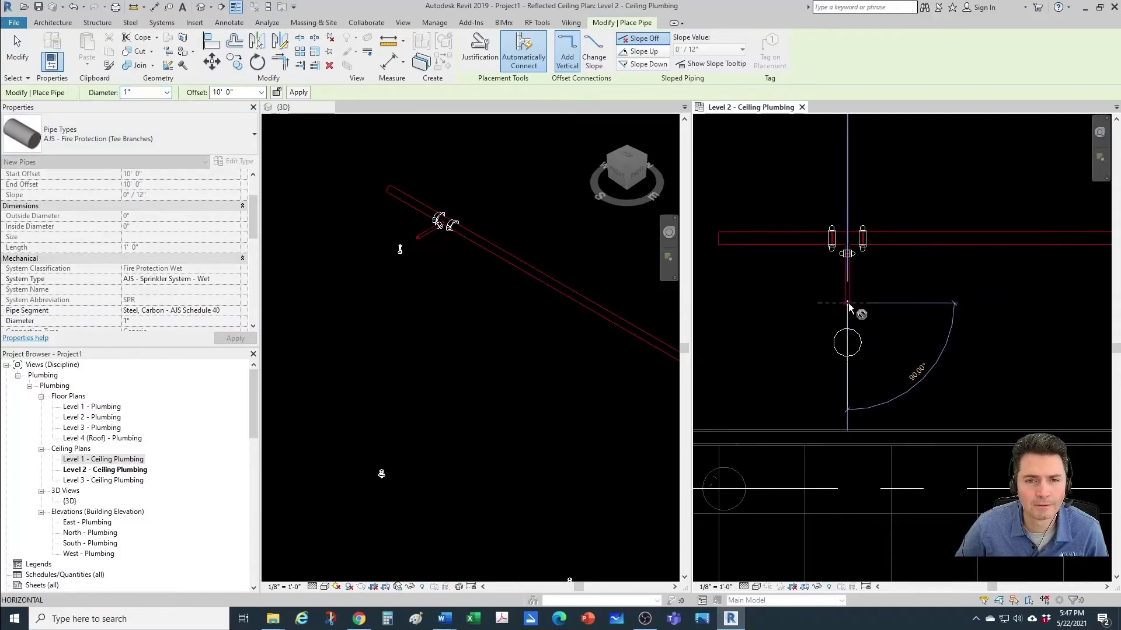
scroll(852, 302, up, 1)
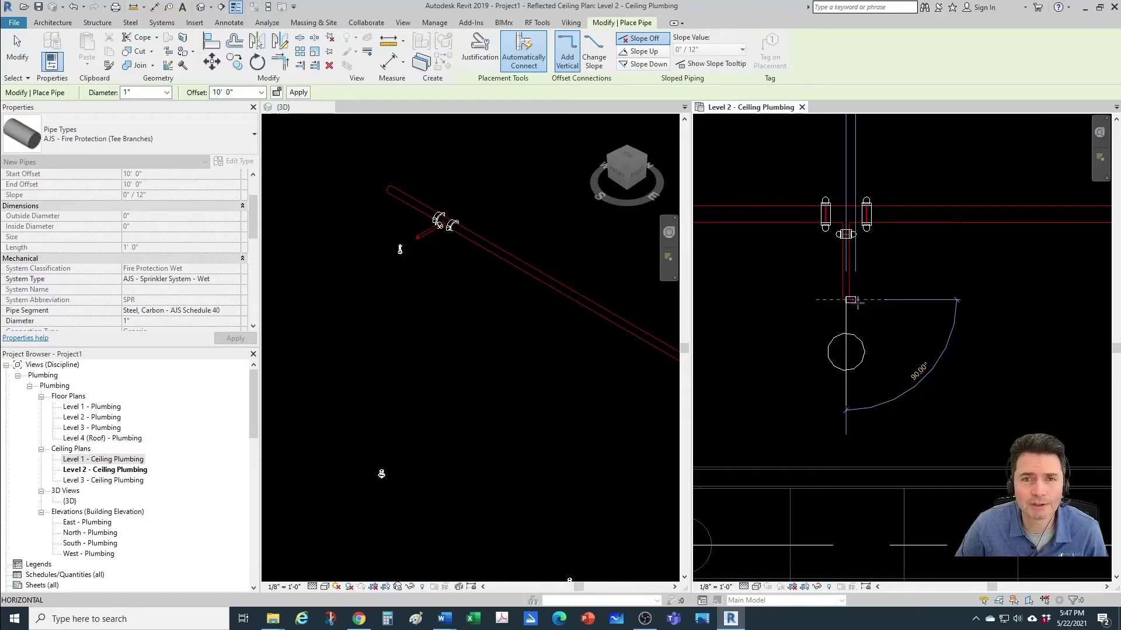
click(855, 303)
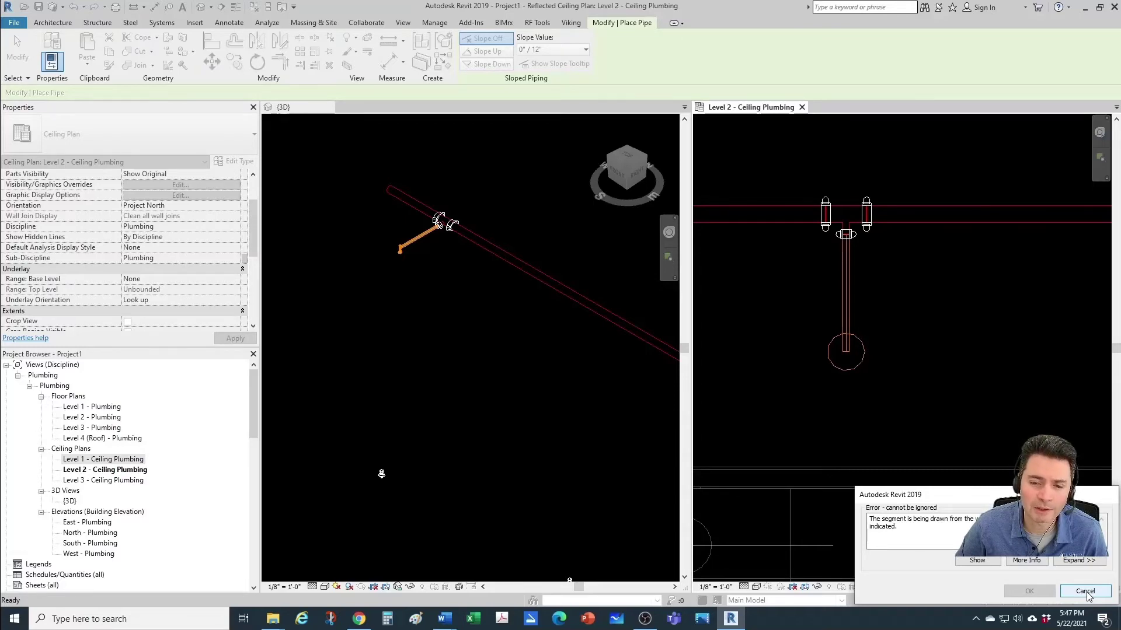
Dismiss the error and set the upright sprinkler's offset to 11' 0"
click(1086, 592)
key(Escape)
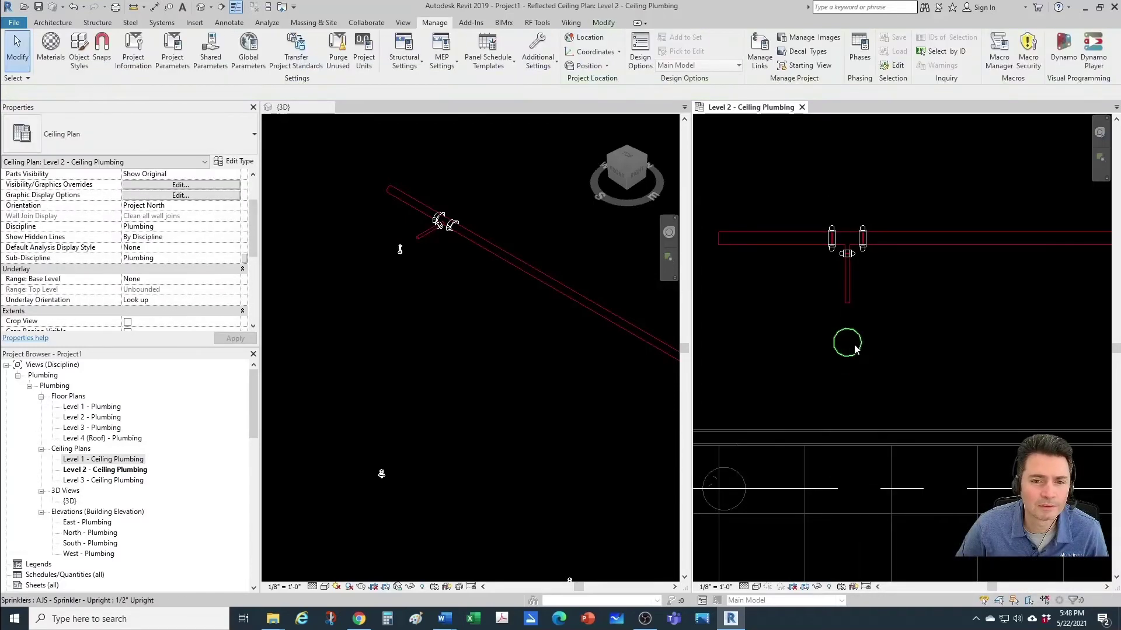
click(860, 349)
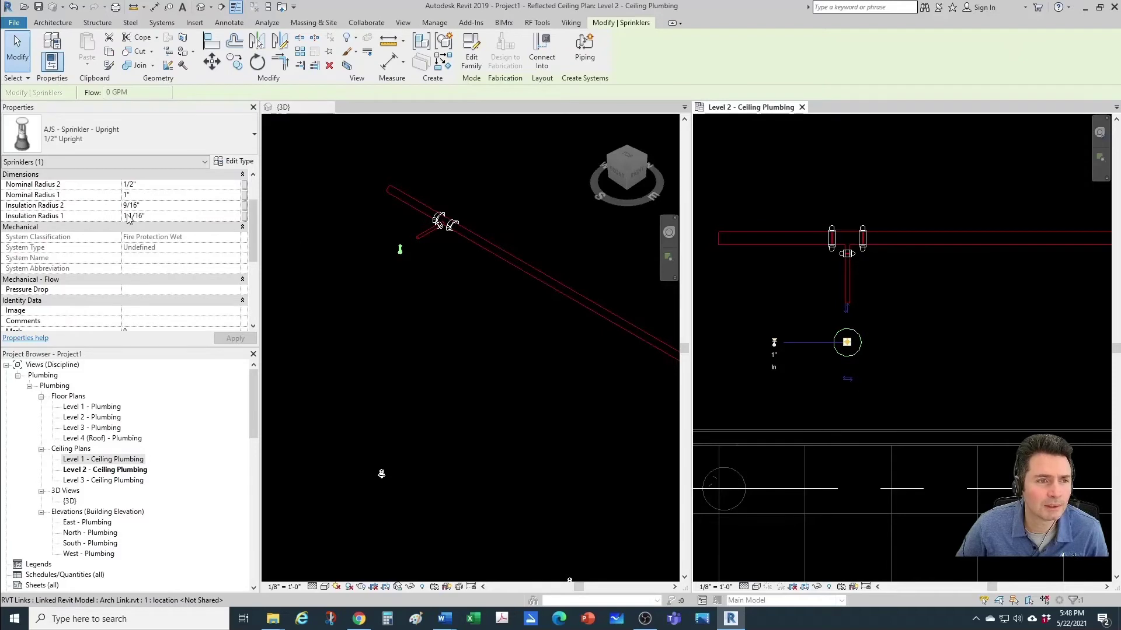
scroll(156, 250, up, 2)
click(158, 204)
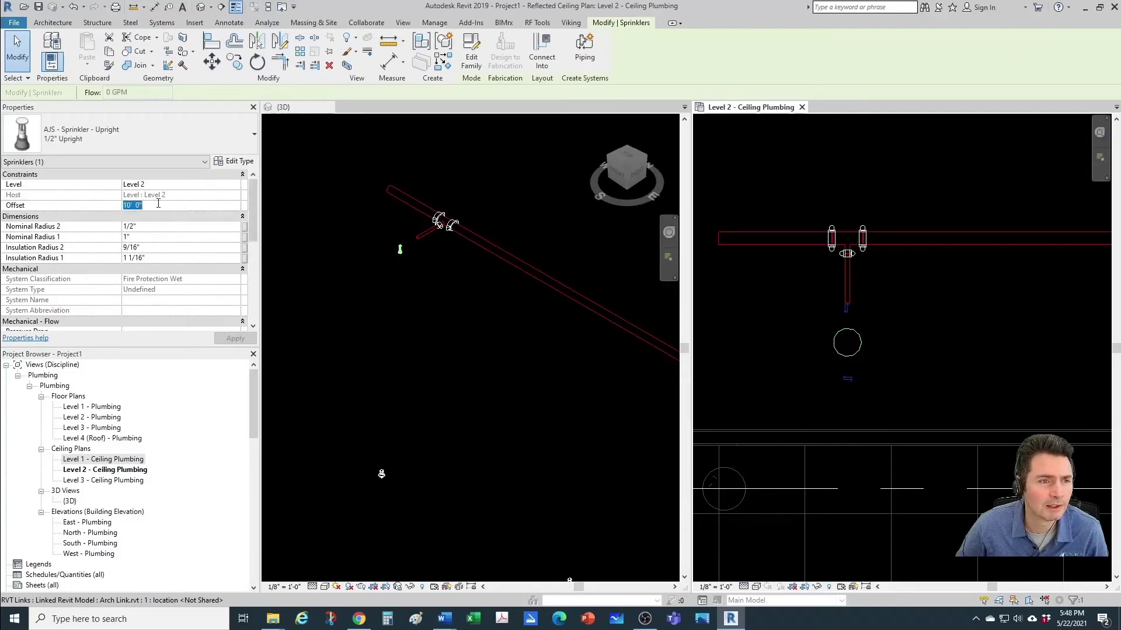
text(11)
key(Return)
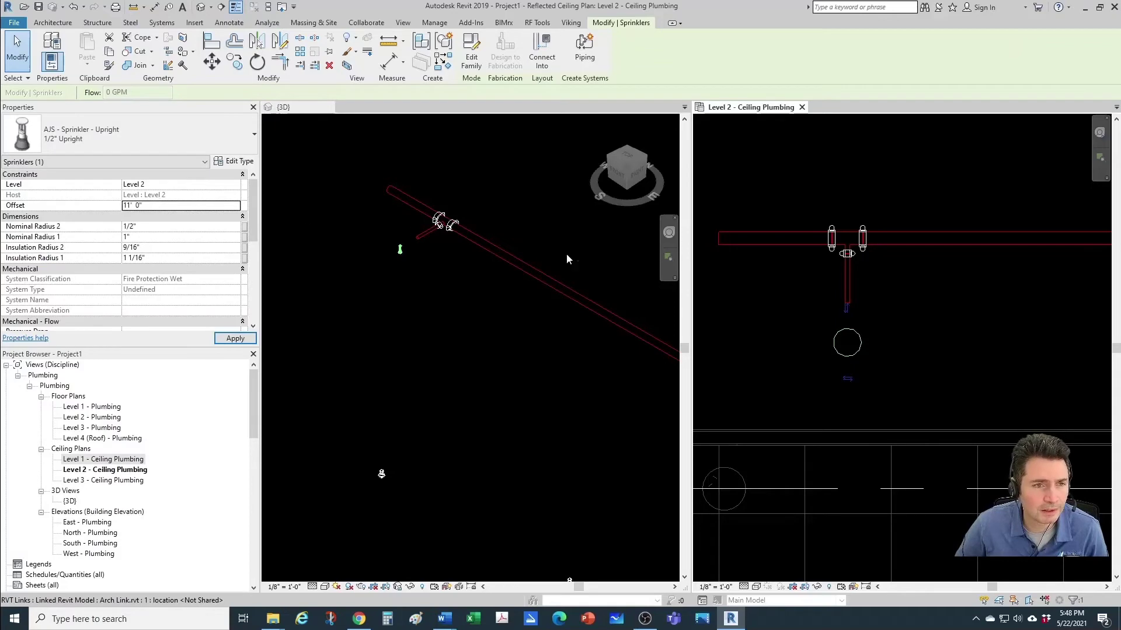
click(950, 351)
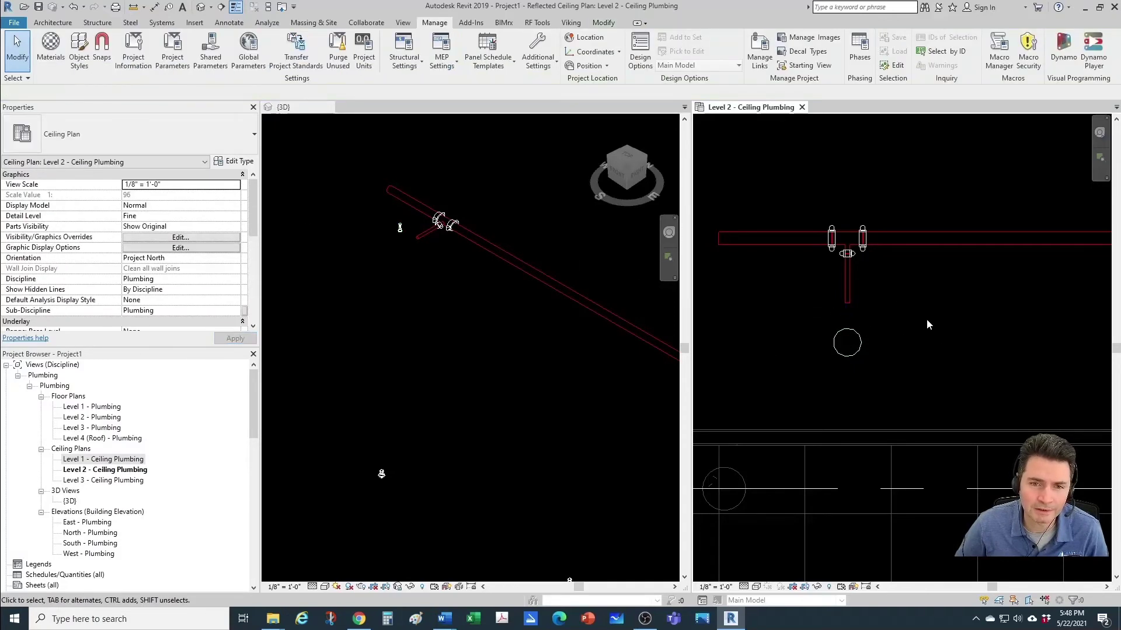
Drag the short branch pipe's end down onto the upright sprinkler
click(848, 286)
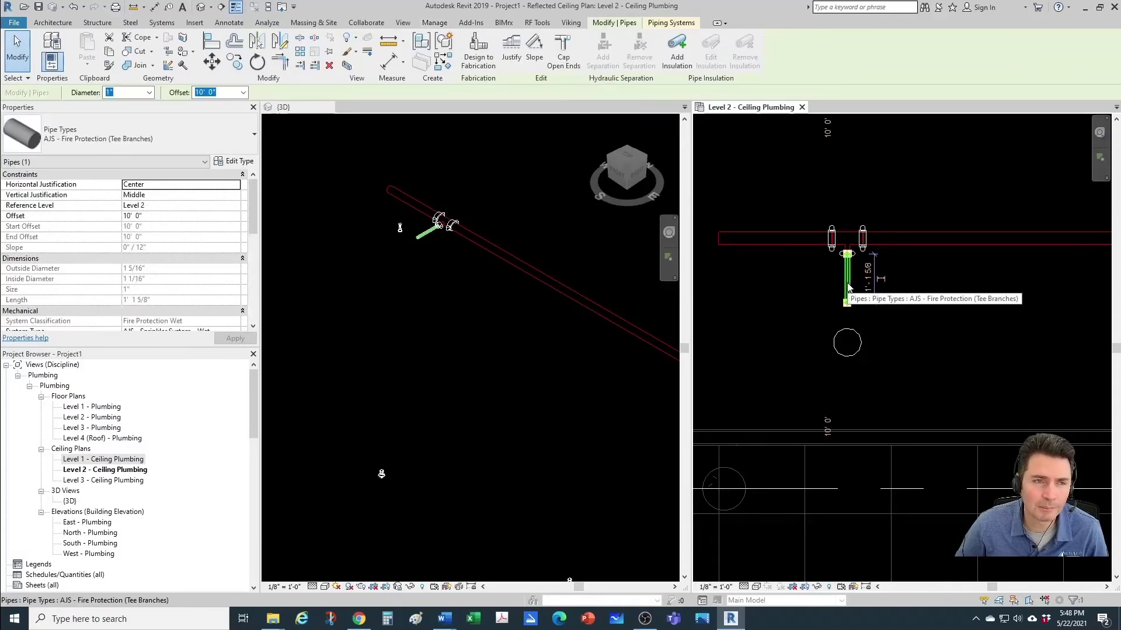
key(Escape)
scroll(847, 286, up, 2)
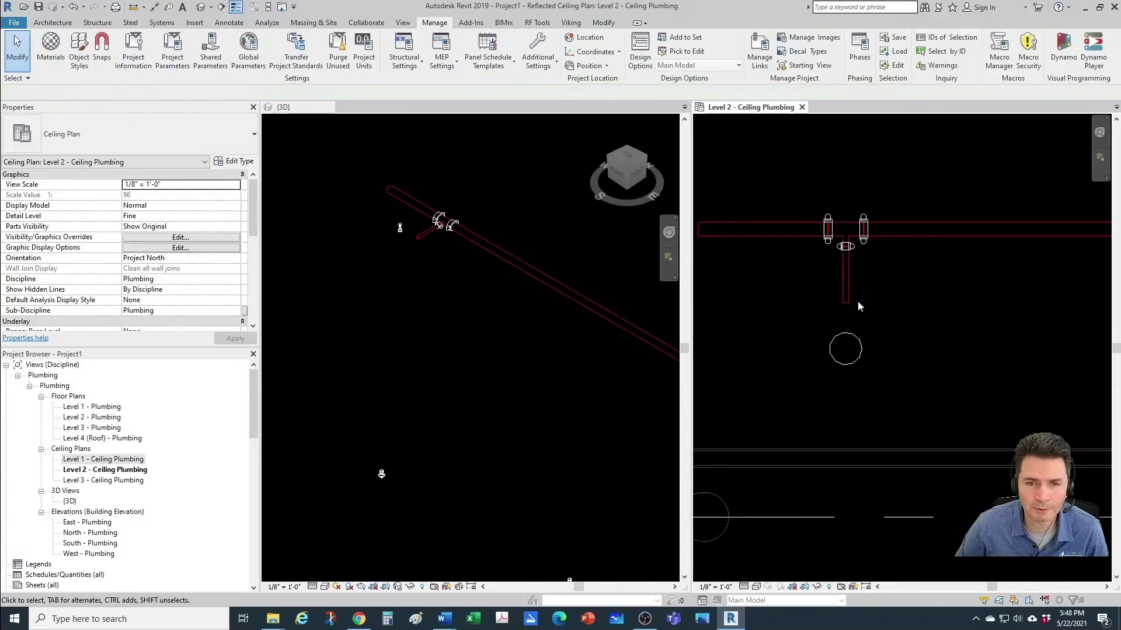
drag(843, 286, 843, 354)
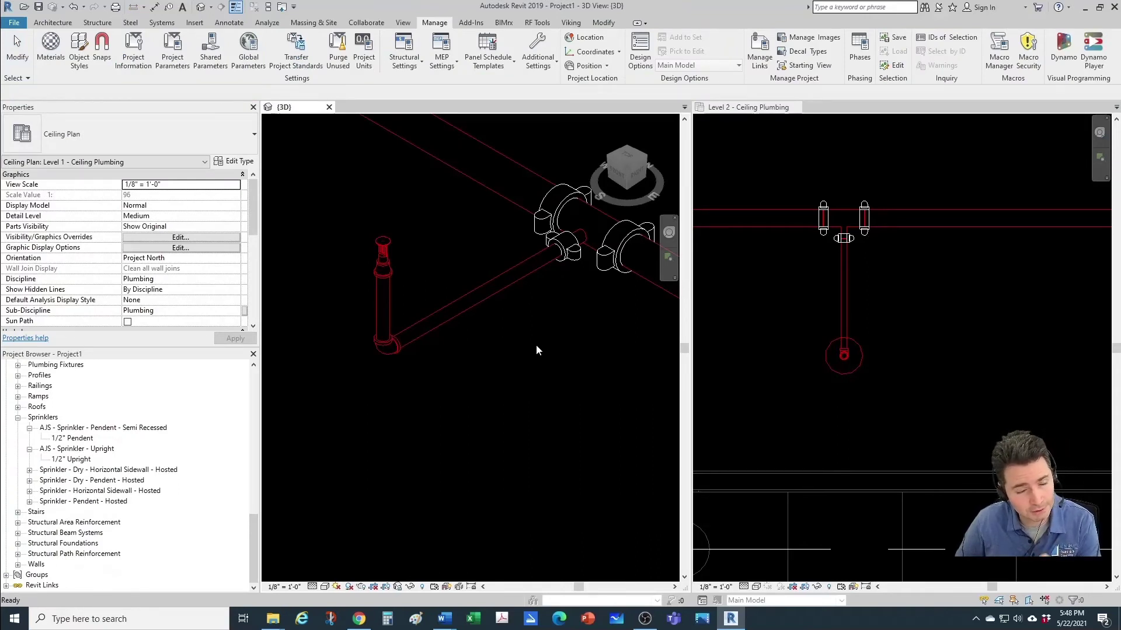
Review the routing preferences in the Tee Branches pipe type properties
scroll(88, 462, up, 3)
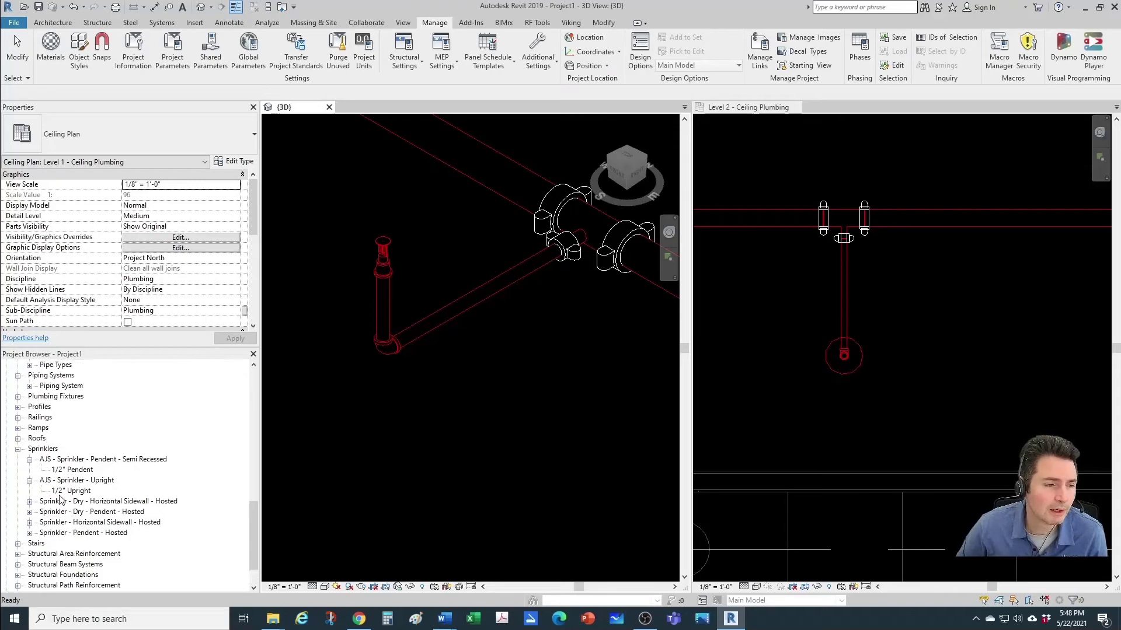
click(29, 428)
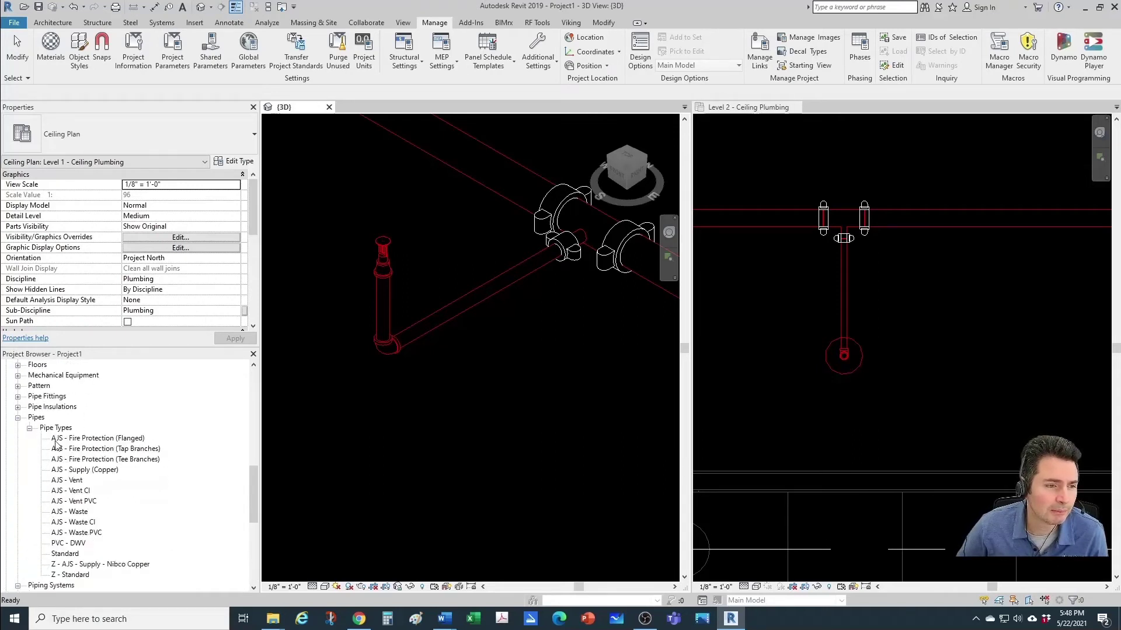
scroll(71, 512, down, 2)
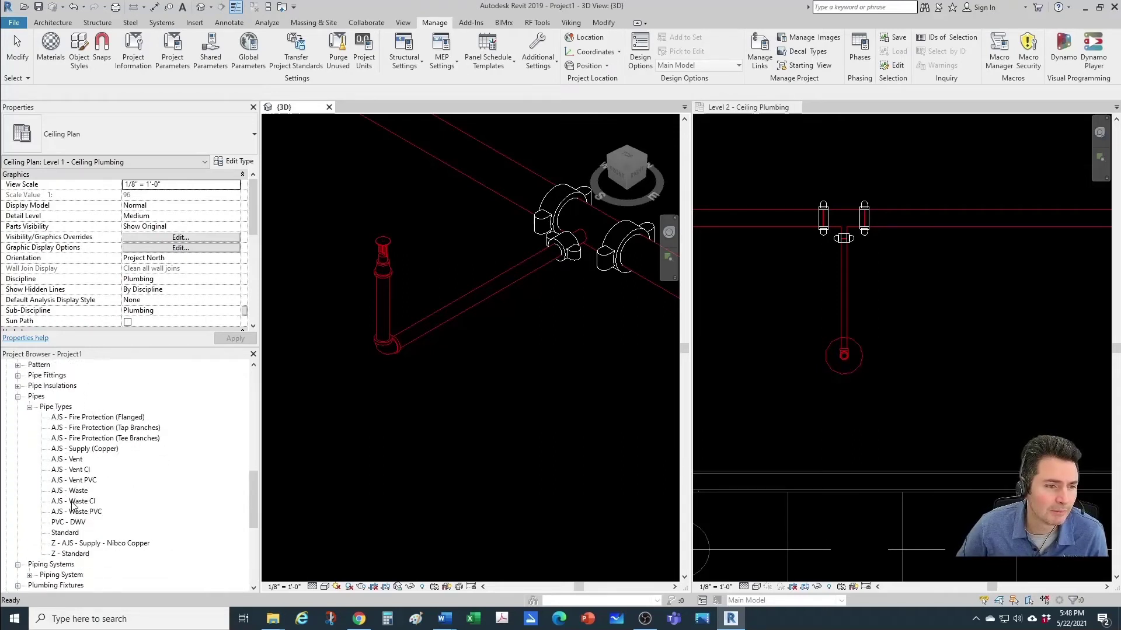
right_click(92, 440)
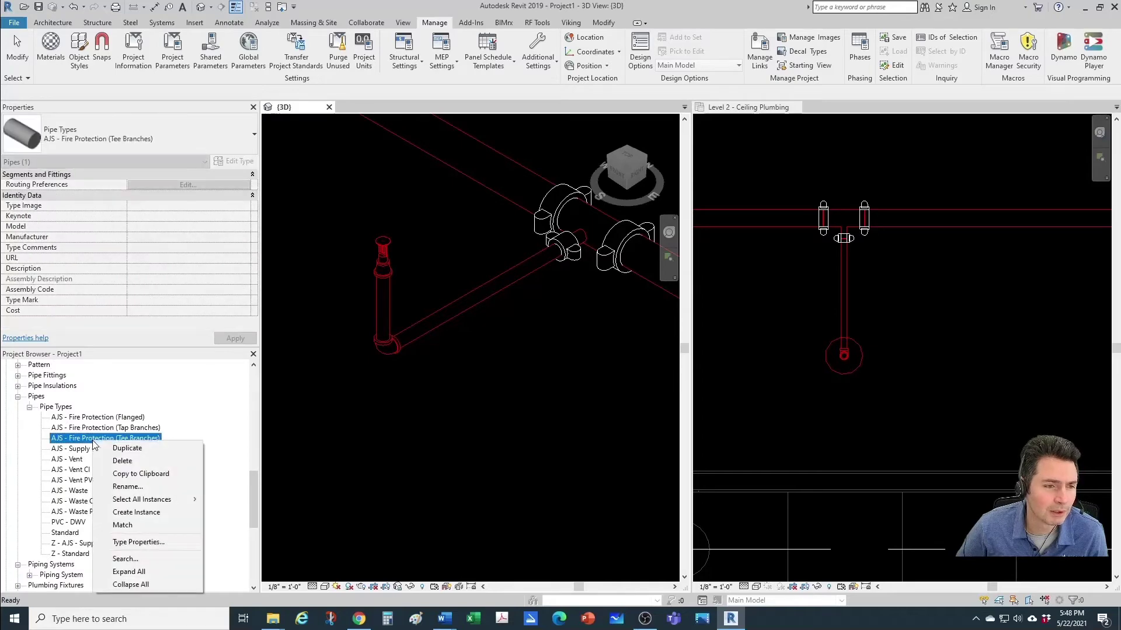
click(131, 543)
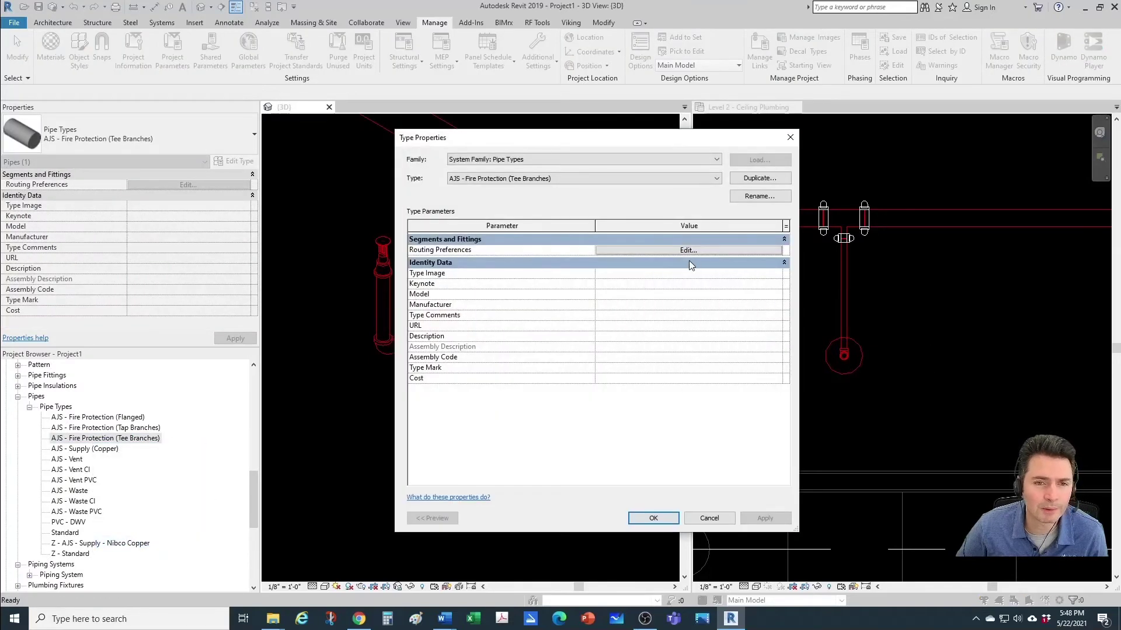
click(687, 251)
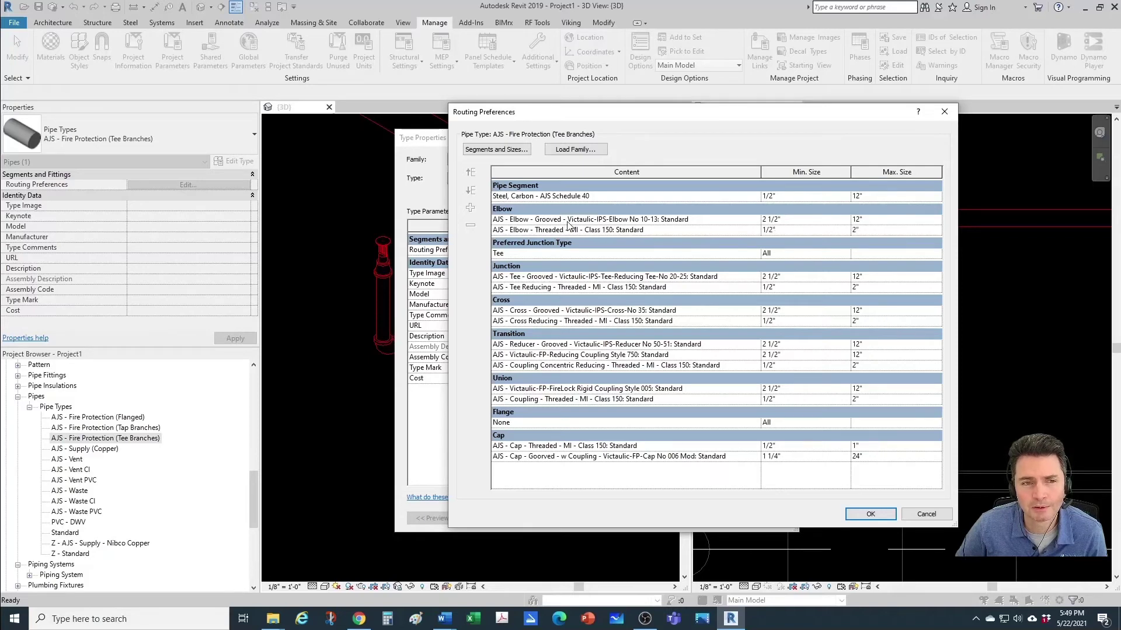
key(Return)
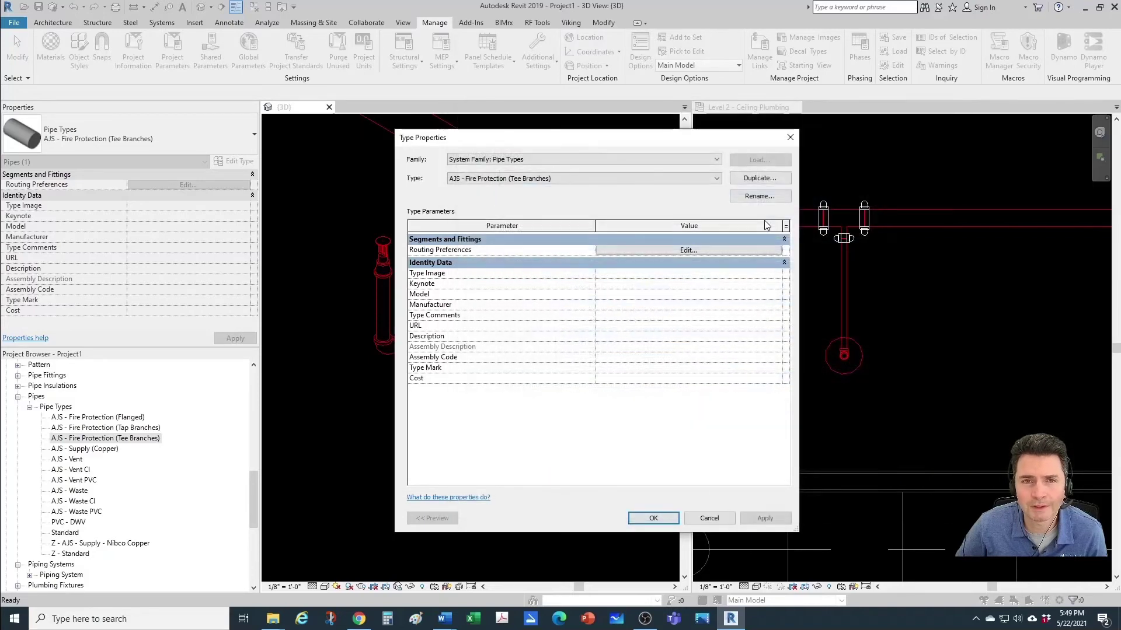
key(Return)
In the 3D view, convert the elbow at the sprinkler riser's base into a threaded reducing tee
scroll(568, 276, up, 2)
click(559, 288)
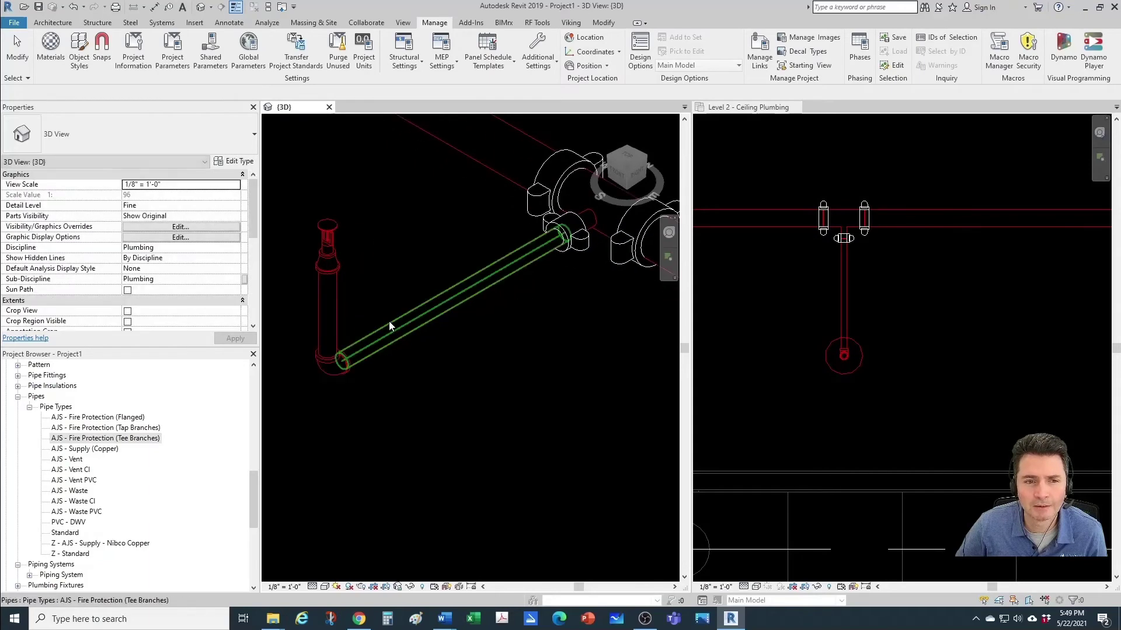
scroll(886, 310, down, 3)
scroll(886, 313, down, 5)
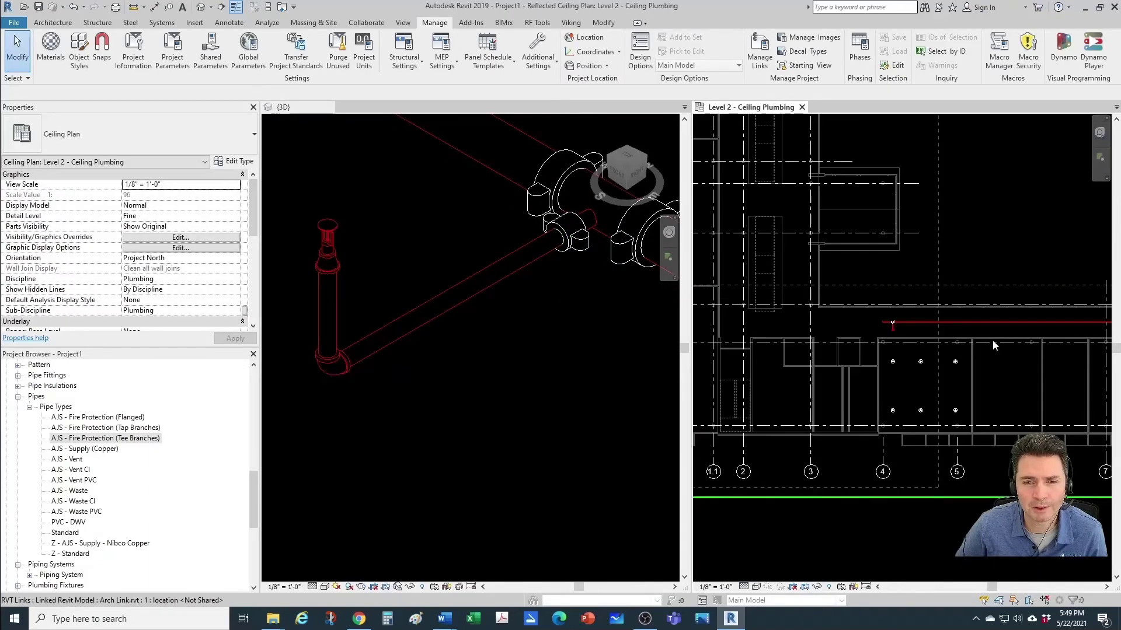
scroll(1045, 299, up, 4)
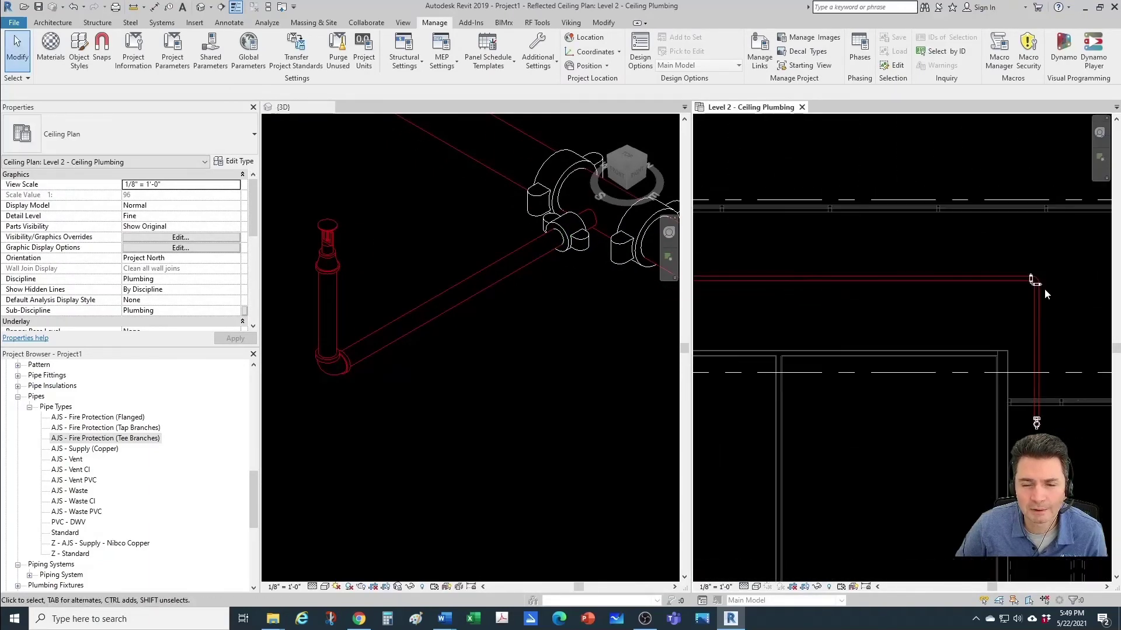
scroll(1019, 275, down, 5)
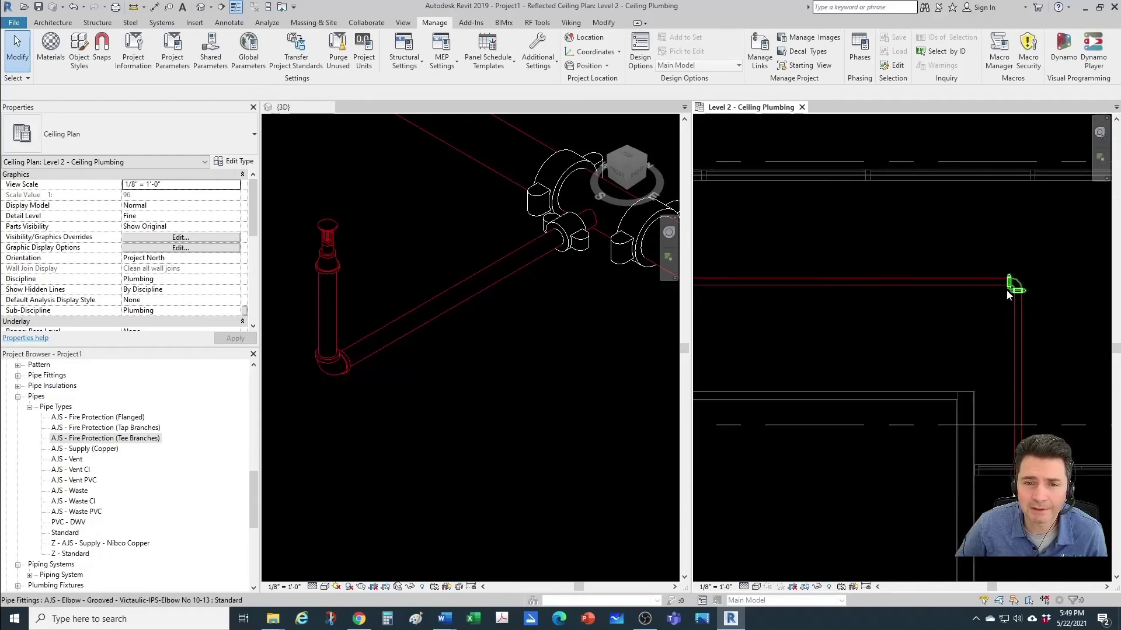
scroll(937, 300, up, 5)
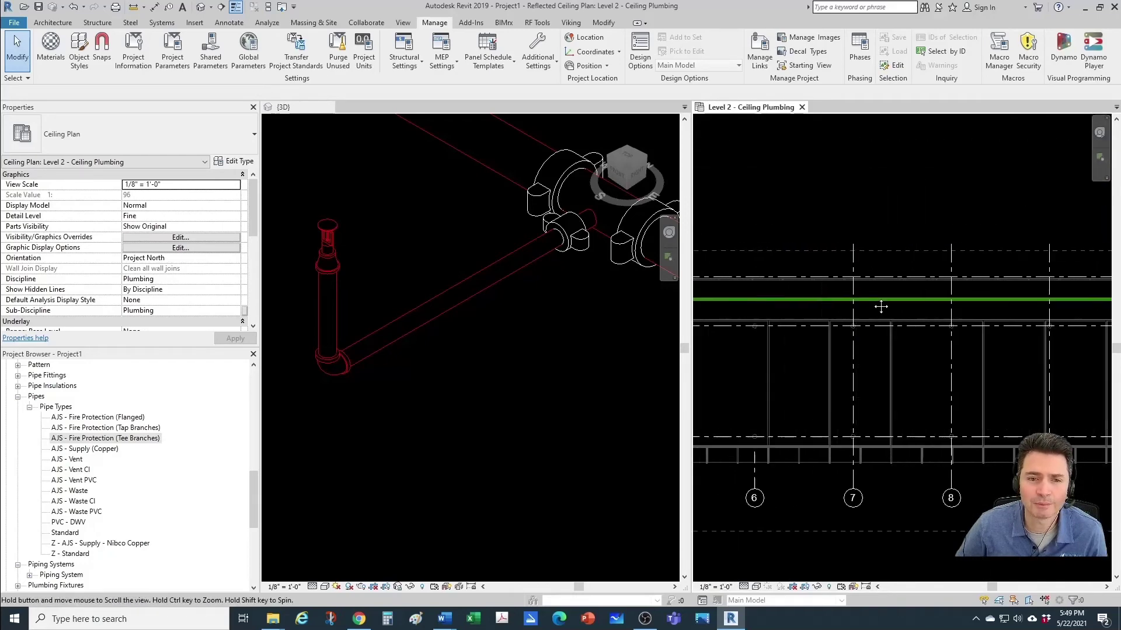
scroll(821, 316, up, 4)
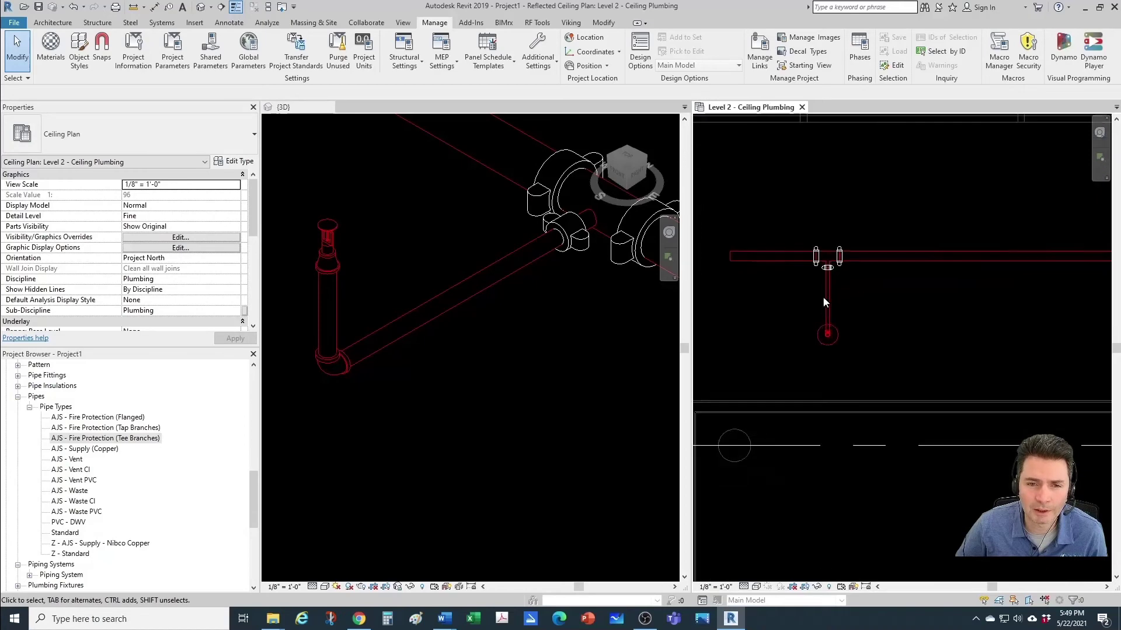
click(442, 389)
scroll(366, 376, up, 4)
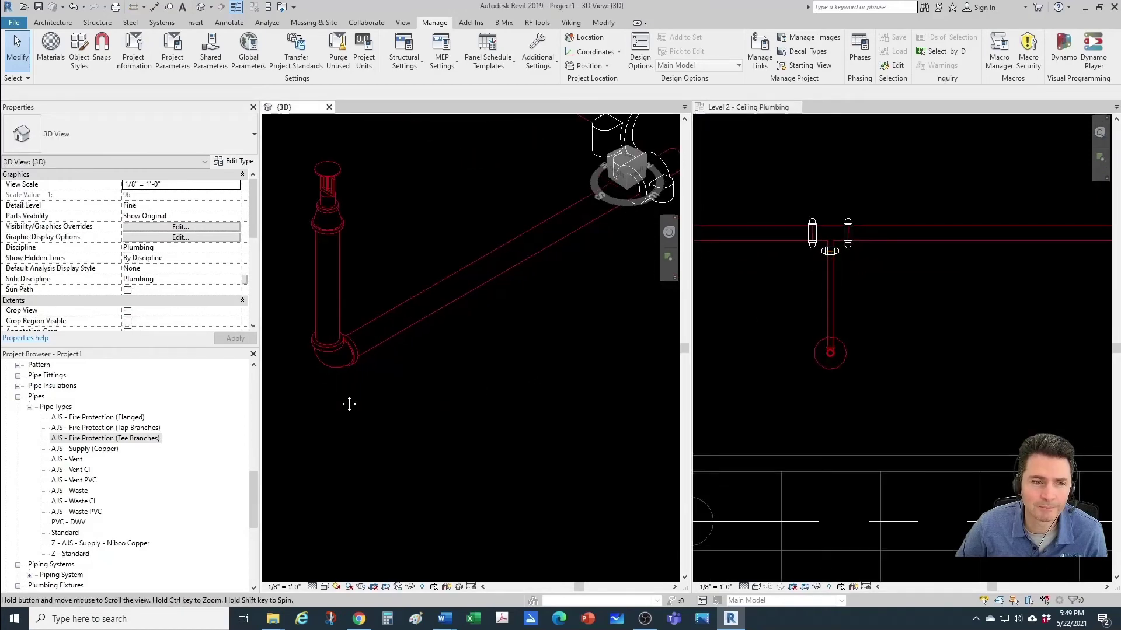
middle_drag(351, 400, 421, 347)
click(430, 348)
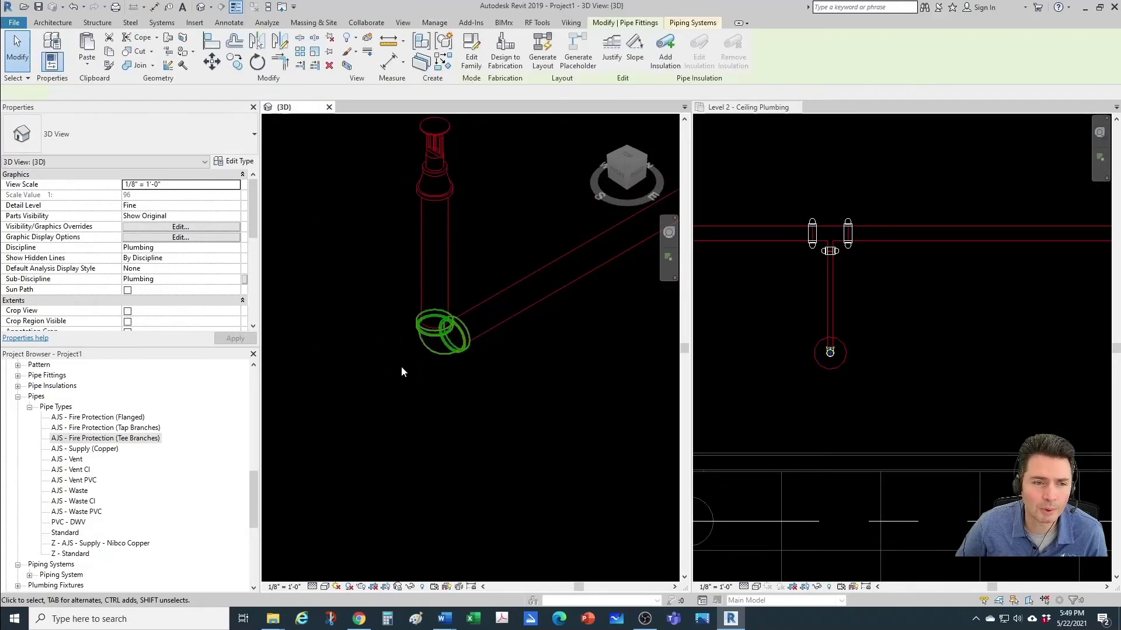
click(314, 417)
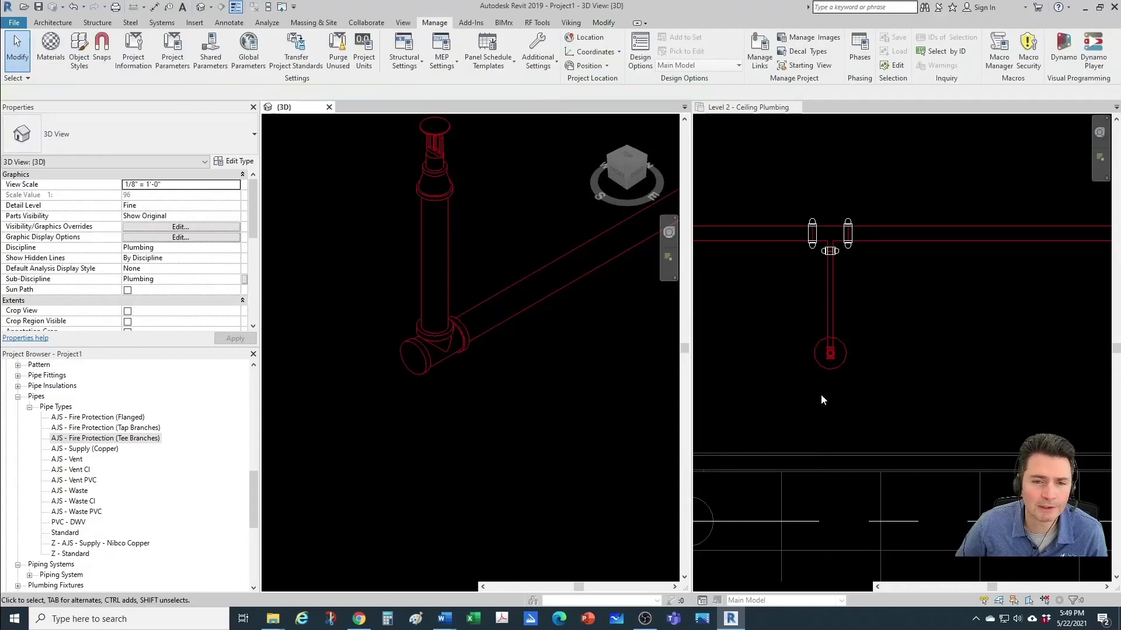
scroll(831, 362, up, 4)
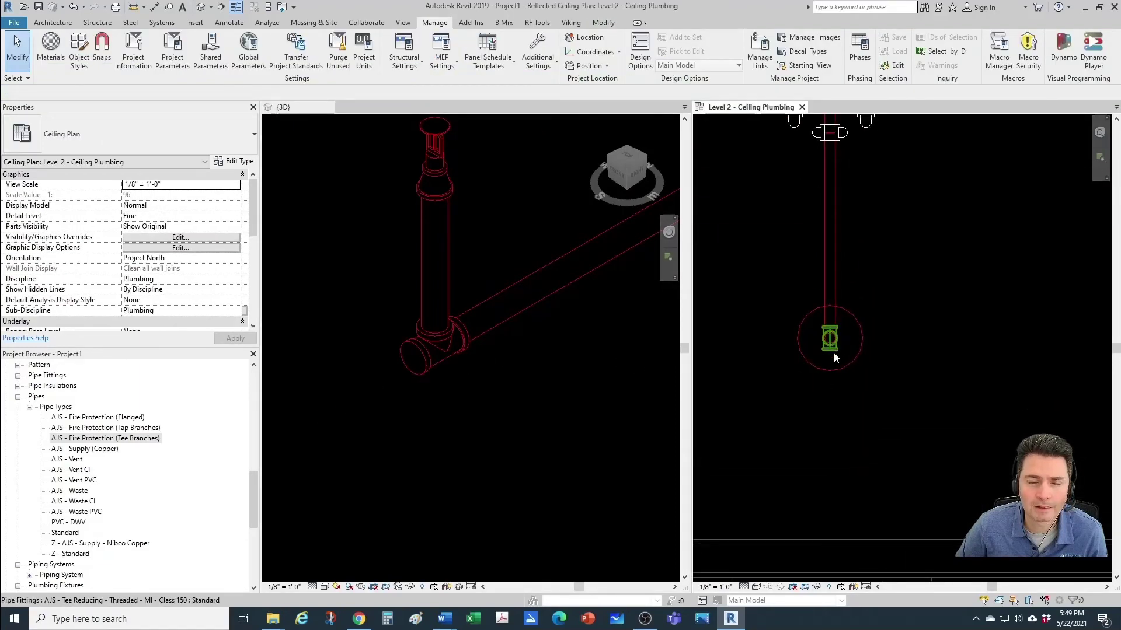
Draw a new pipe from the new tee down to the pendent sprinkler
click(832, 352)
right_click(830, 353)
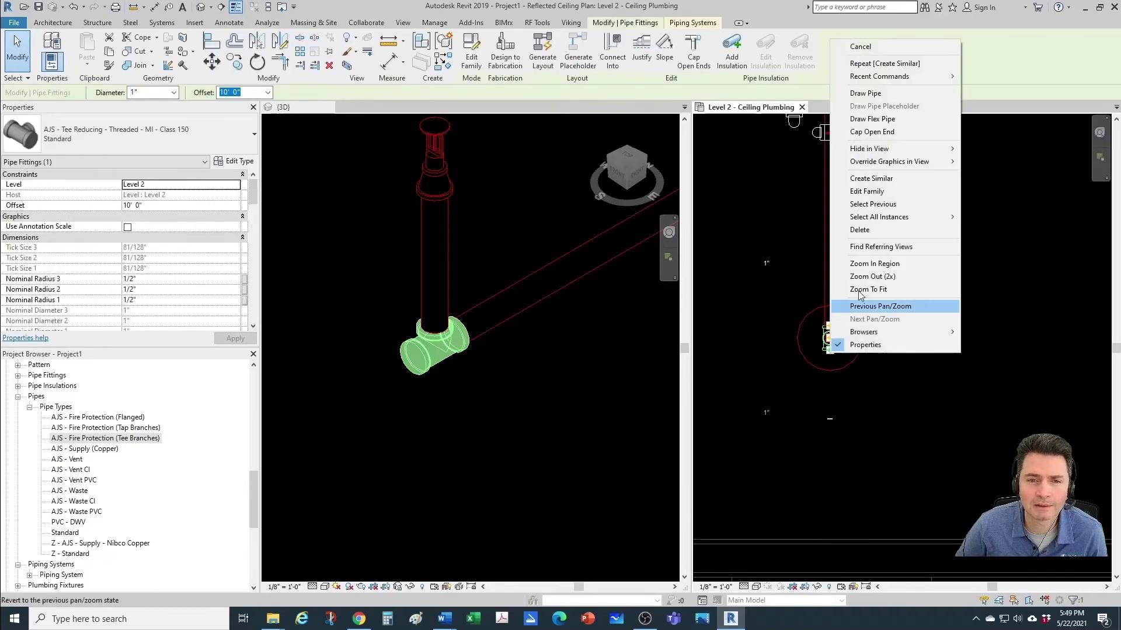
click(882, 93)
scroll(832, 315, down, 3)
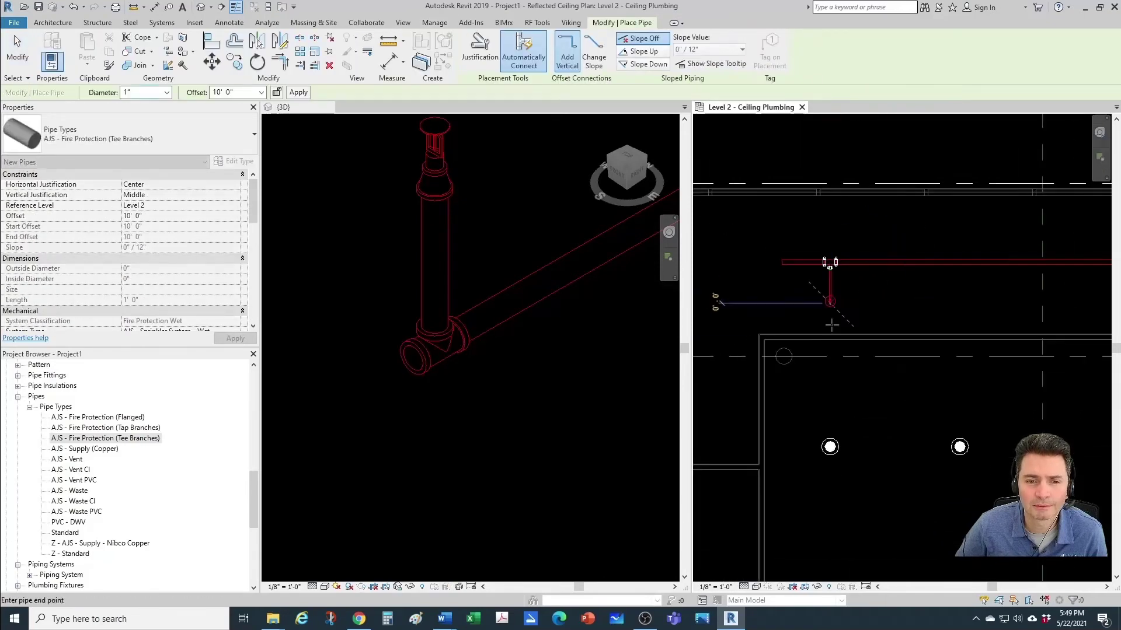
scroll(827, 408, up, 3)
click(827, 482)
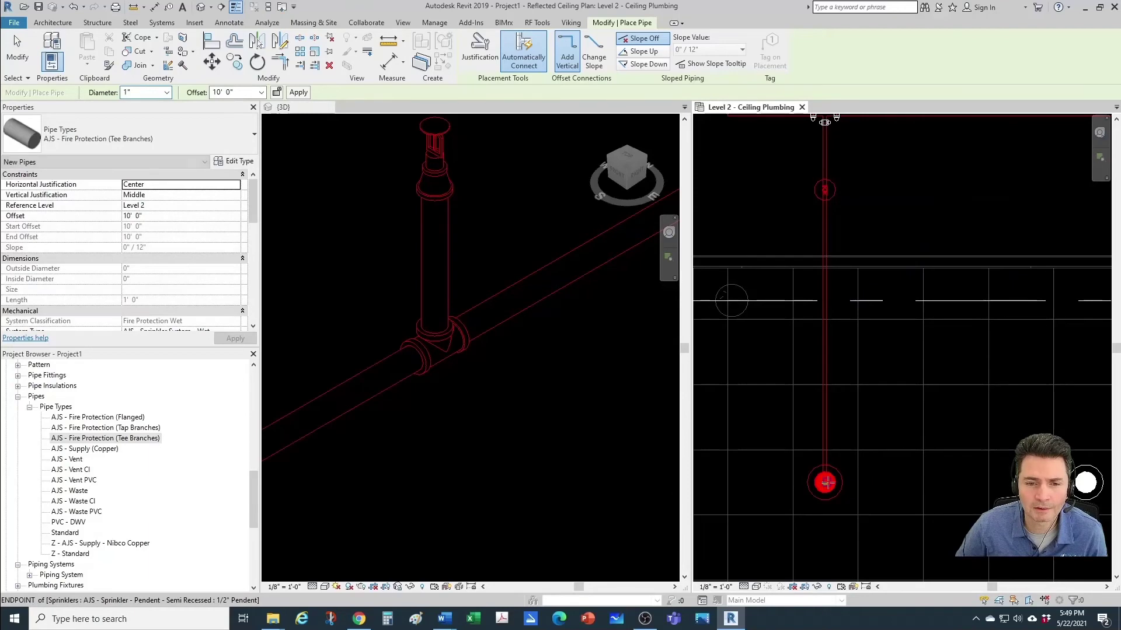
key(Escape)
Convert the elbow at the top of the riser into a tee
scroll(839, 476, down, 2)
scroll(509, 353, down, 2)
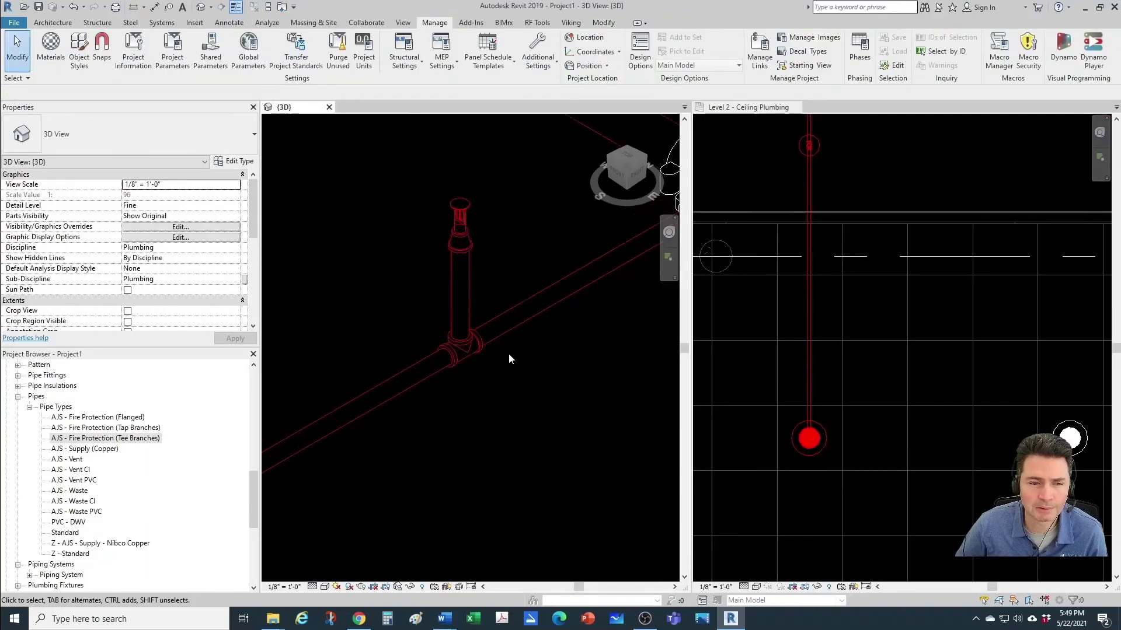
scroll(509, 353, down, 3)
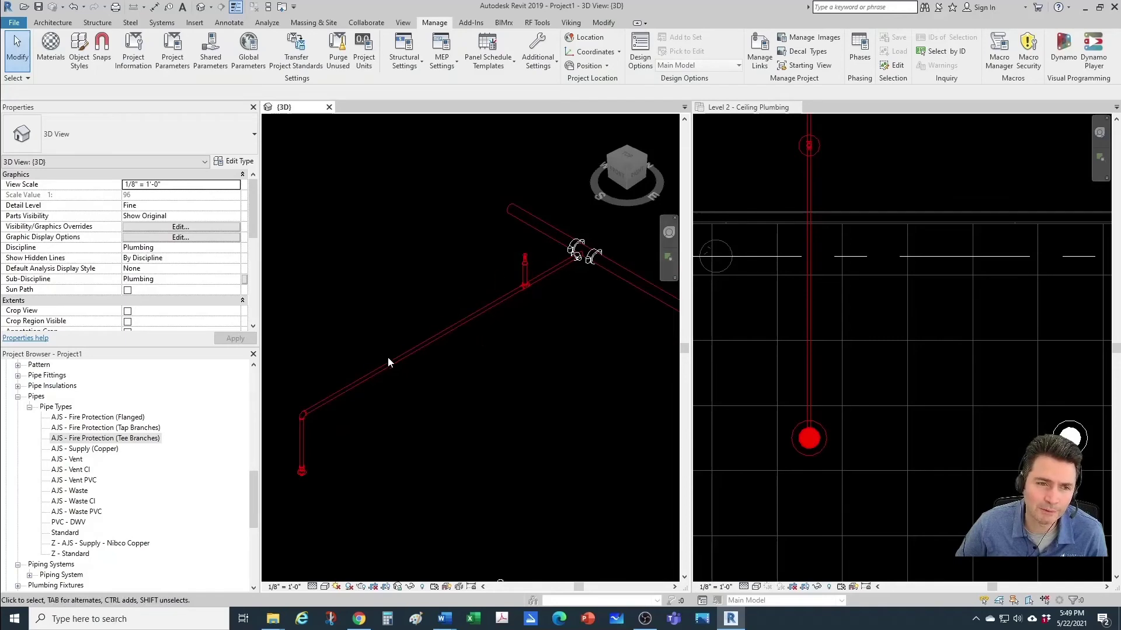
scroll(302, 447, up, 4)
middle_drag(313, 397, 368, 394)
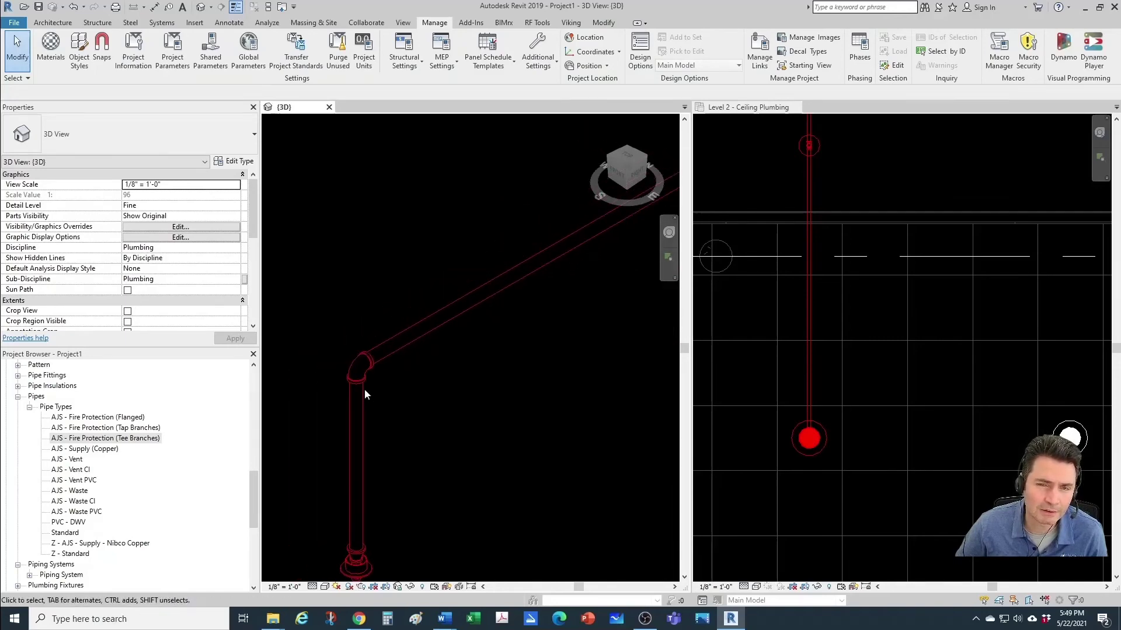
click(343, 375)
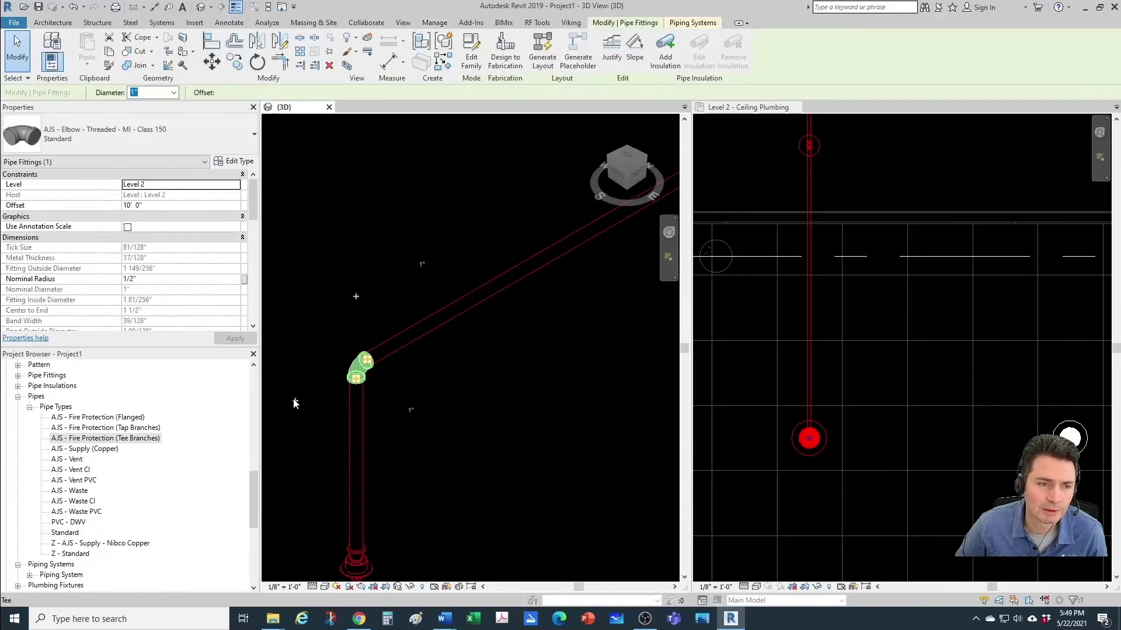
click(329, 378)
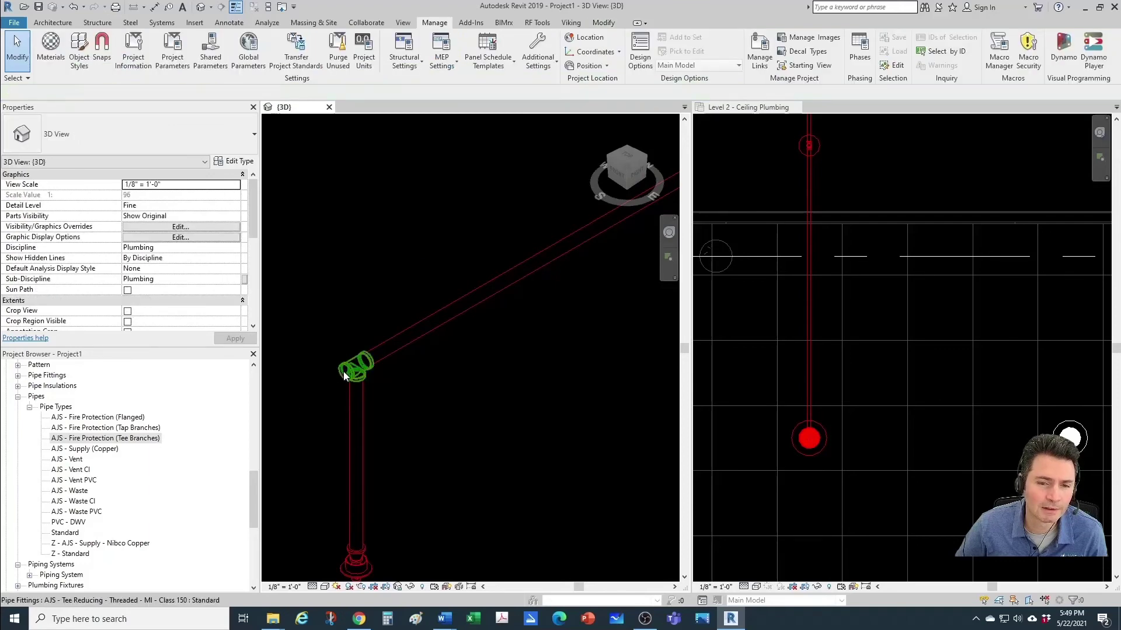
Draw a short 1" pipe from the reducing tee's open end
click(343, 373)
right_click(344, 373)
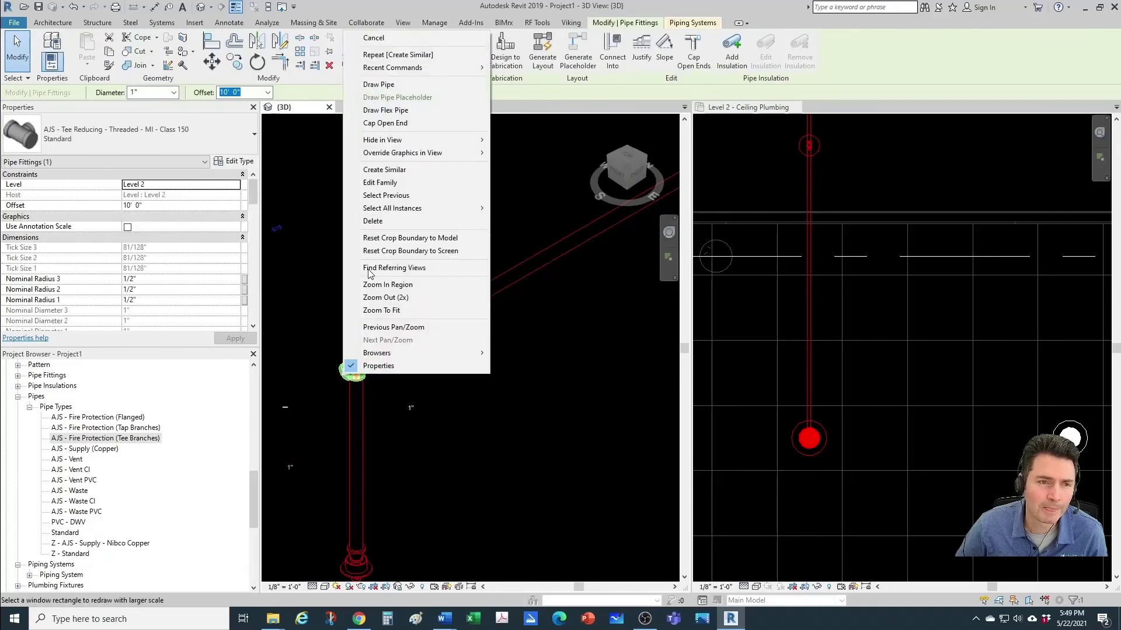
key(Escape)
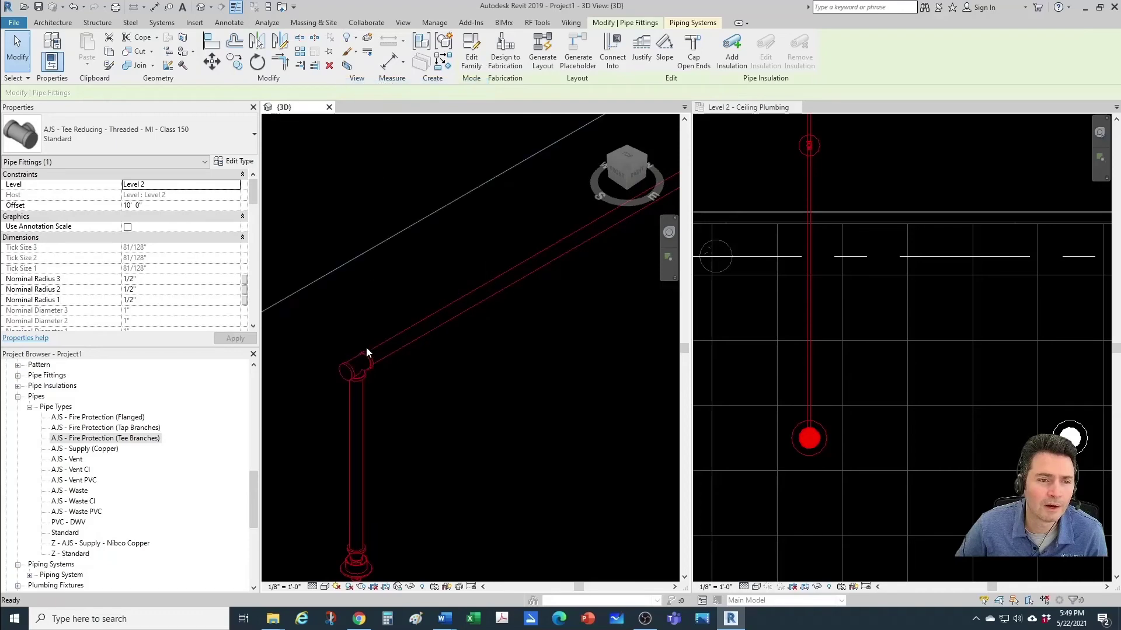
click(366, 347)
scroll(366, 347, down, 1)
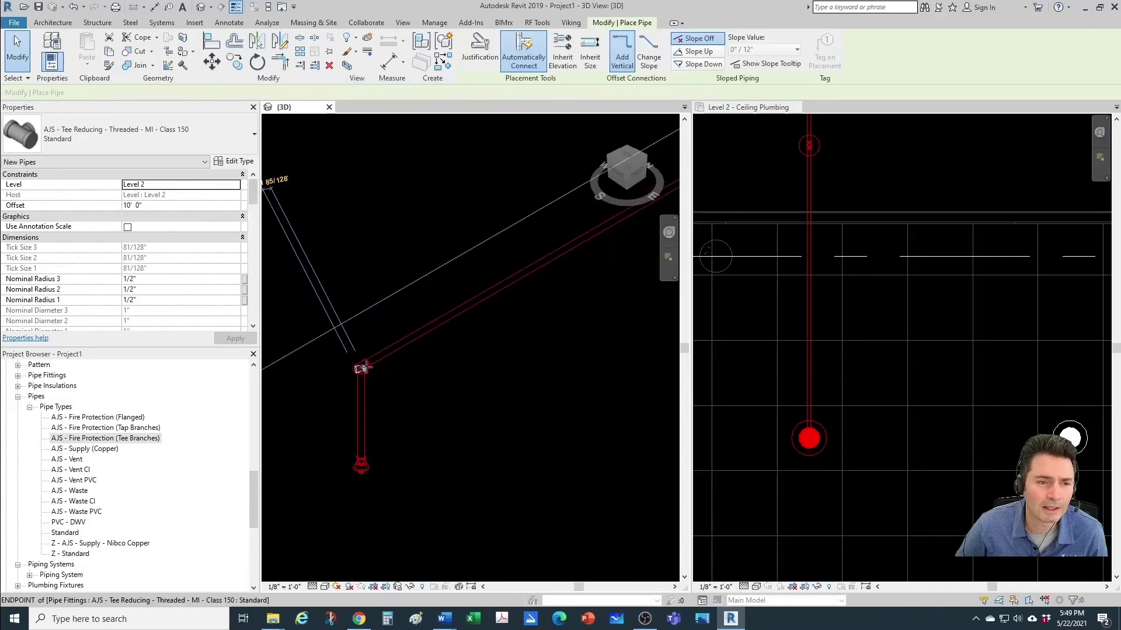
click(309, 398)
key(Escape)
key(Escape)
In the Level 2 ceiling plan, stretch the pipe stub's end onto the main line to connect it
click(802, 453)
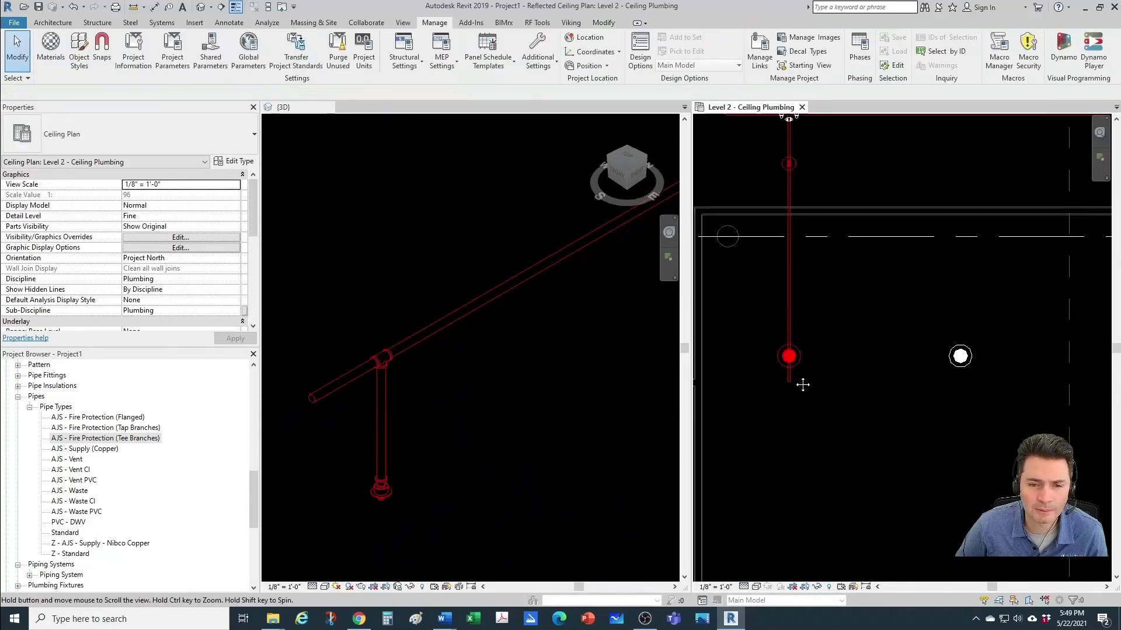
middle_drag(802, 384, 780, 265)
scroll(779, 265, up, 1)
drag(778, 268, 778, 577)
click(522, 363)
Check the branch's tie-in to the horizontal main in plan, then return to the 3D view
scroll(493, 348, down, 2)
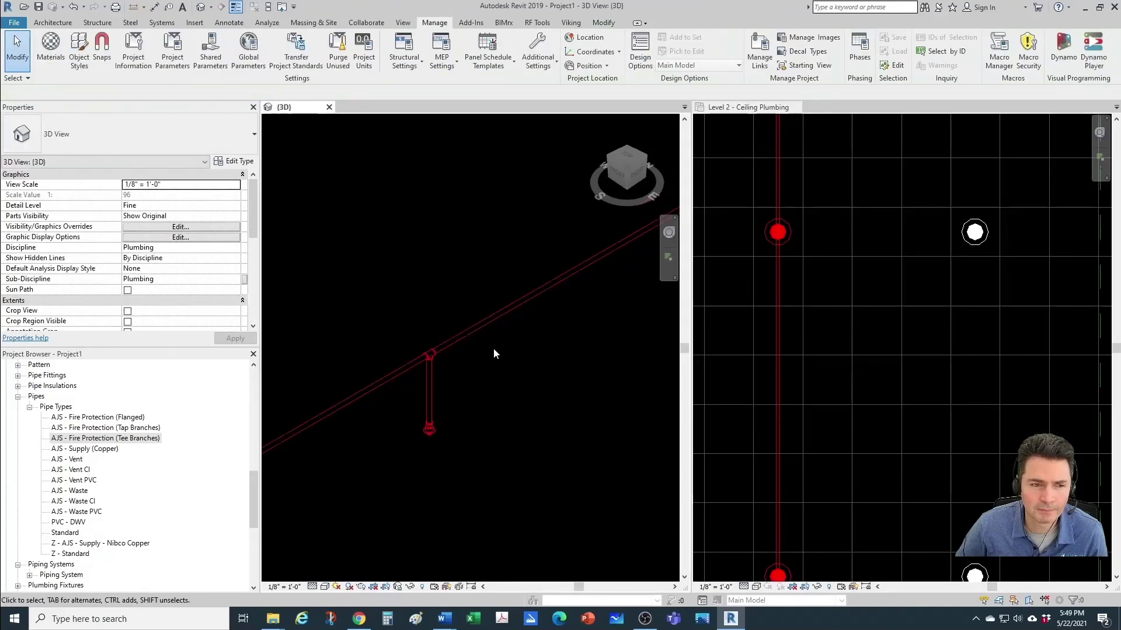
scroll(493, 348, down, 2)
scroll(325, 453, up, 5)
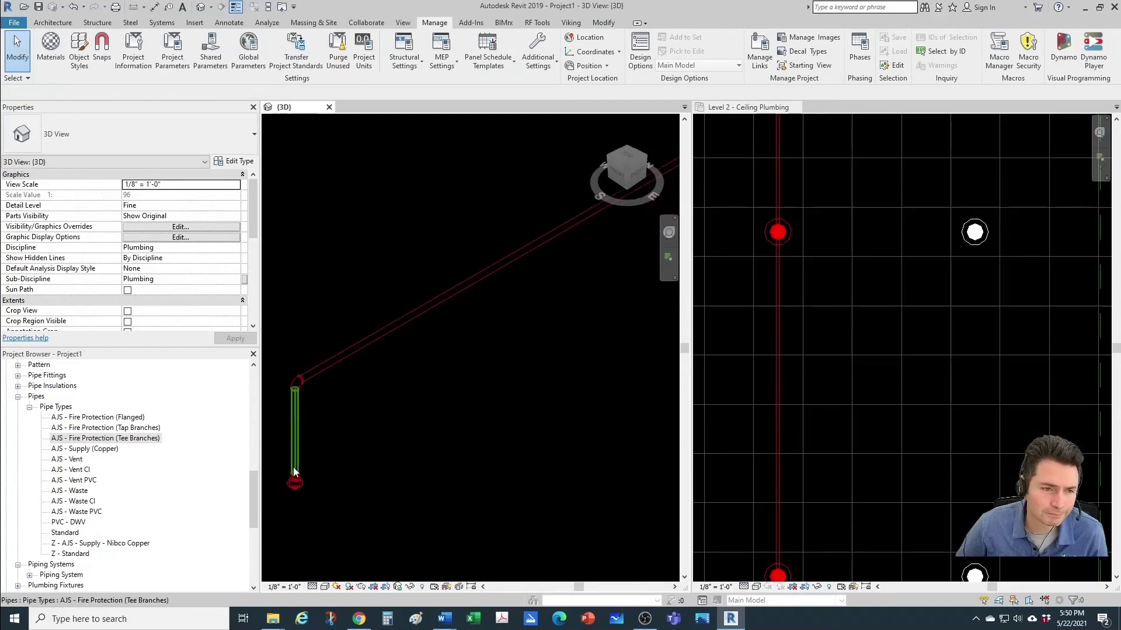
scroll(322, 467, down, 5)
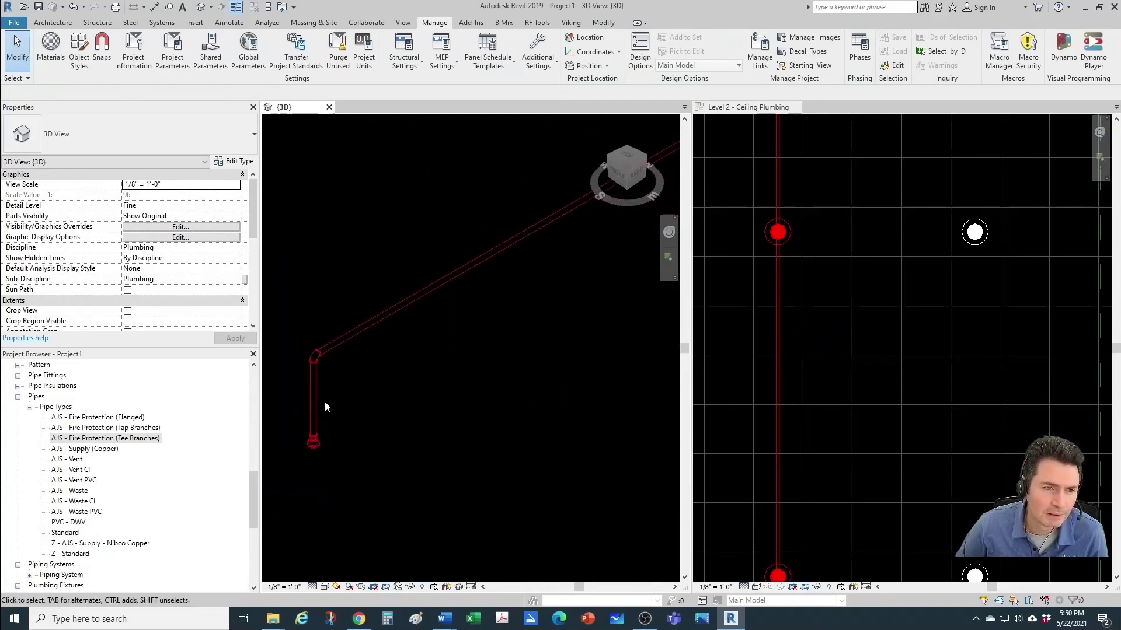
scroll(413, 375, up, 3)
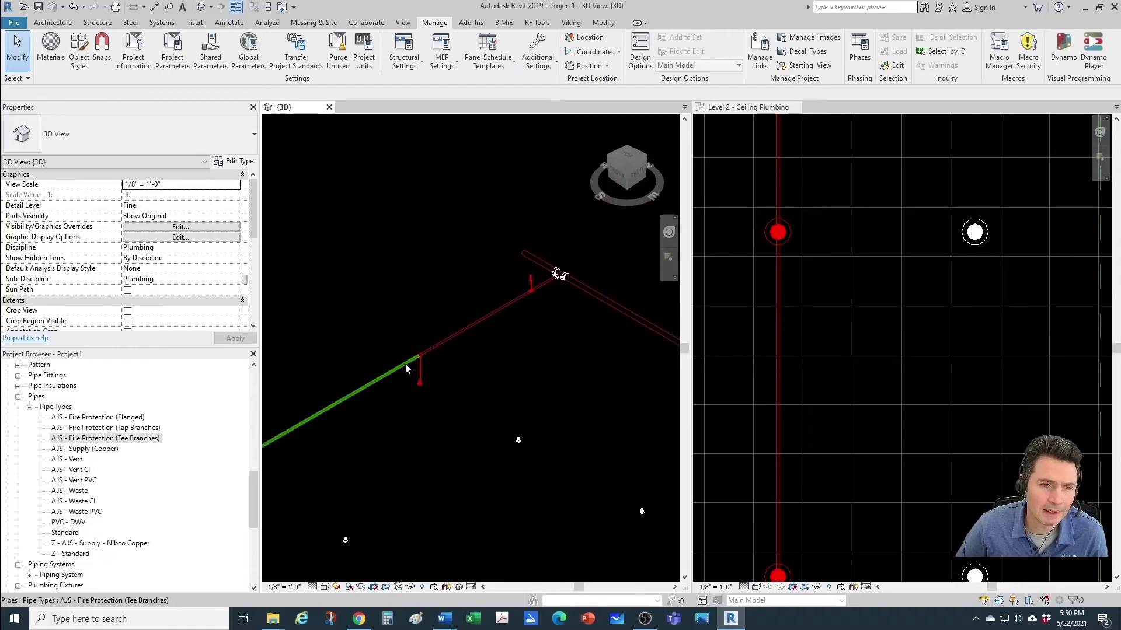
scroll(376, 377, down, 1)
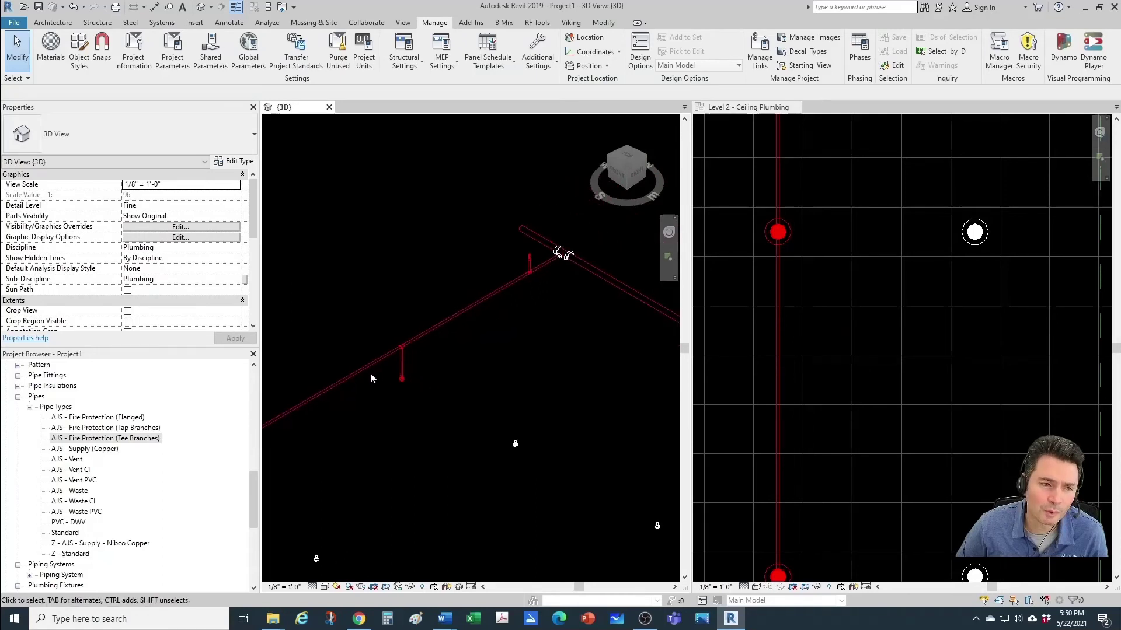
click(432, 334)
key(Escape)
scroll(797, 330, down, 2)
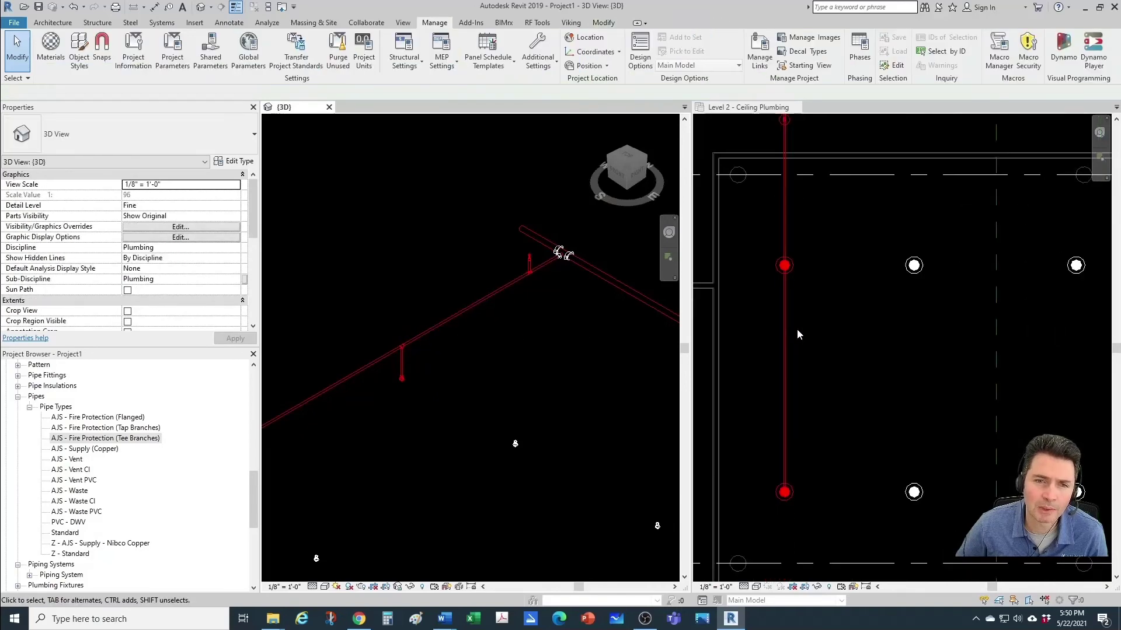
mouse_move(797, 328)
middle_down()
mouse_move(801, 271)
mouse_move(783, 337)
mouse_move(795, 215)
mouse_move(786, 331)
middle_up()
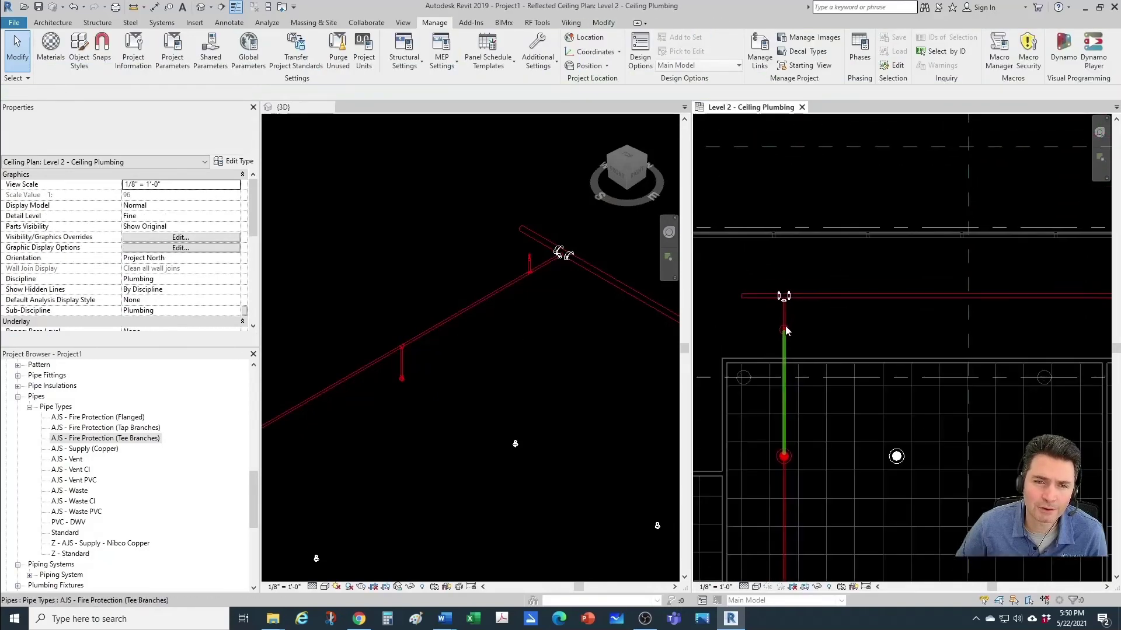
scroll(785, 331, up, 3)
click(564, 278)
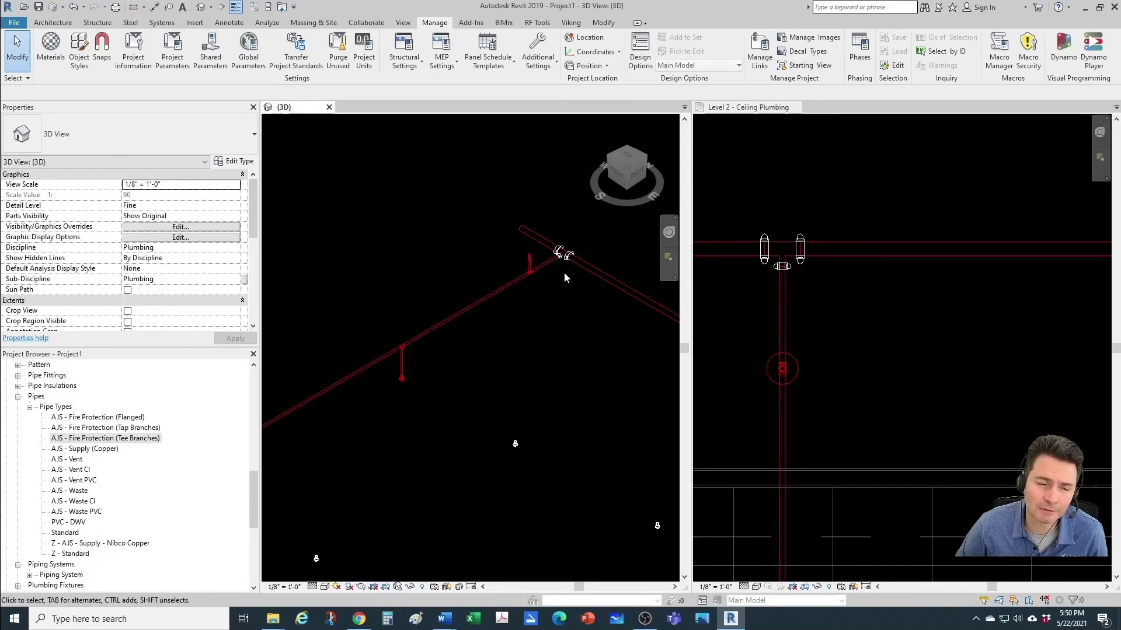
scroll(554, 266, up, 5)
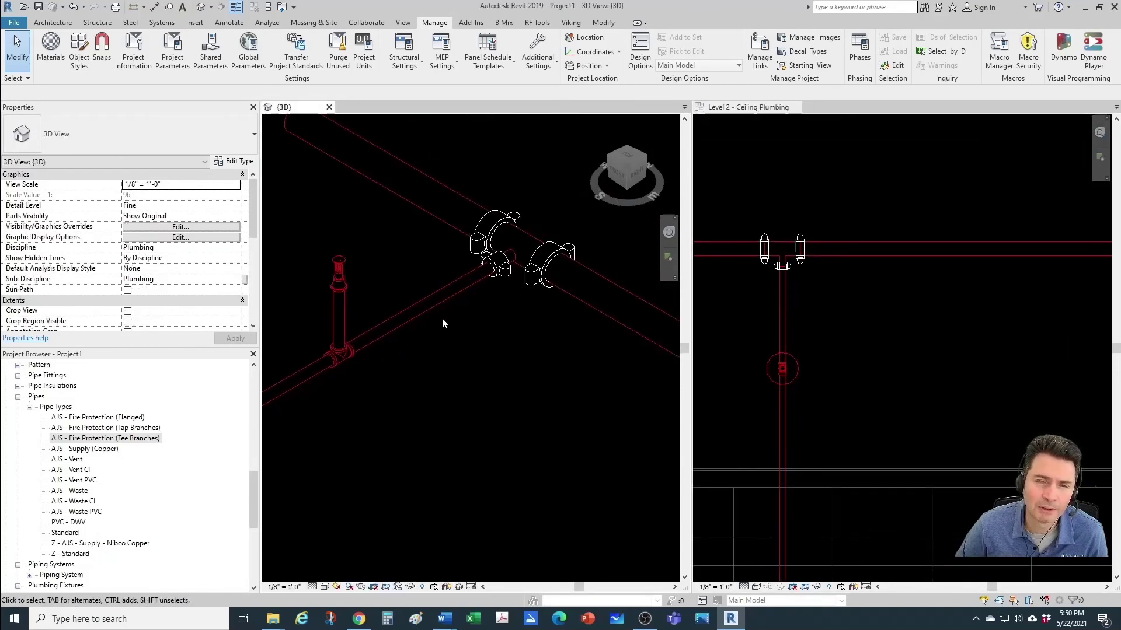
Change the new branch pipe's diameter to 1 1/4" from the Options Bar
click(431, 297)
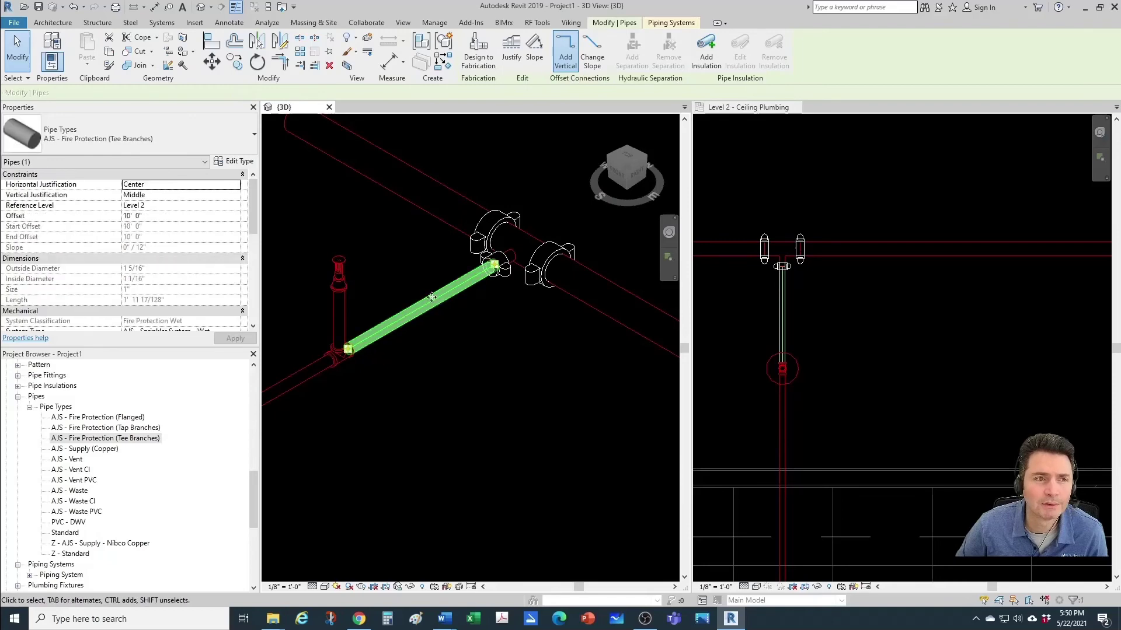
click(150, 92)
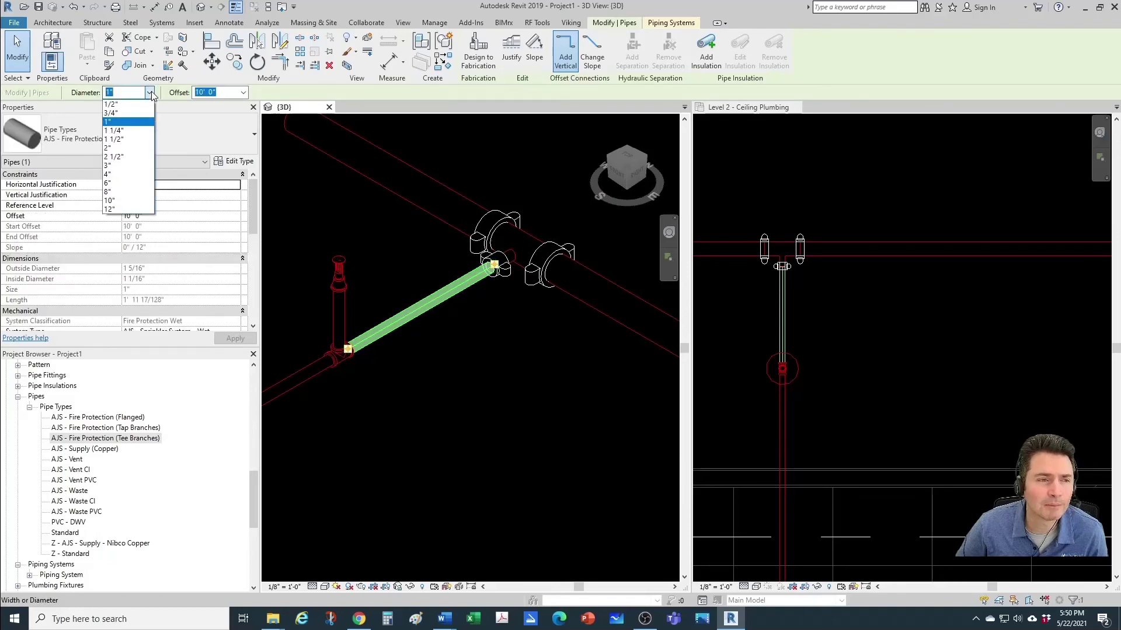
click(124, 129)
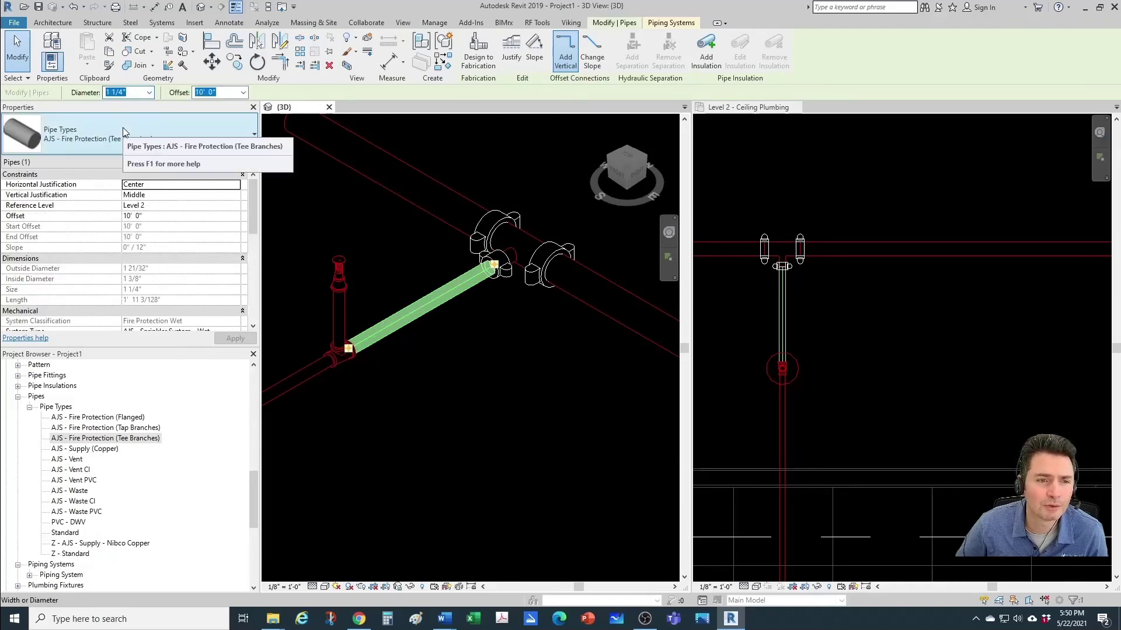
click(376, 380)
Check the sizes of the threaded reducing tee at the sprinkler and the grooved reducing tee on the main
scroll(351, 377, up, 2)
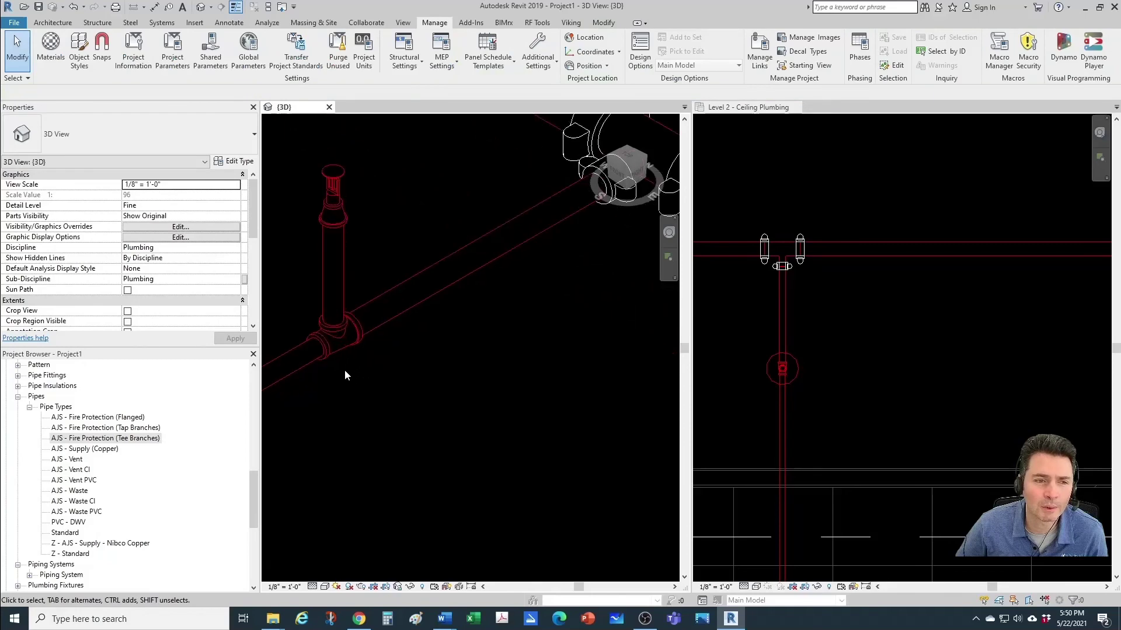
scroll(343, 349, up, 2)
click(341, 332)
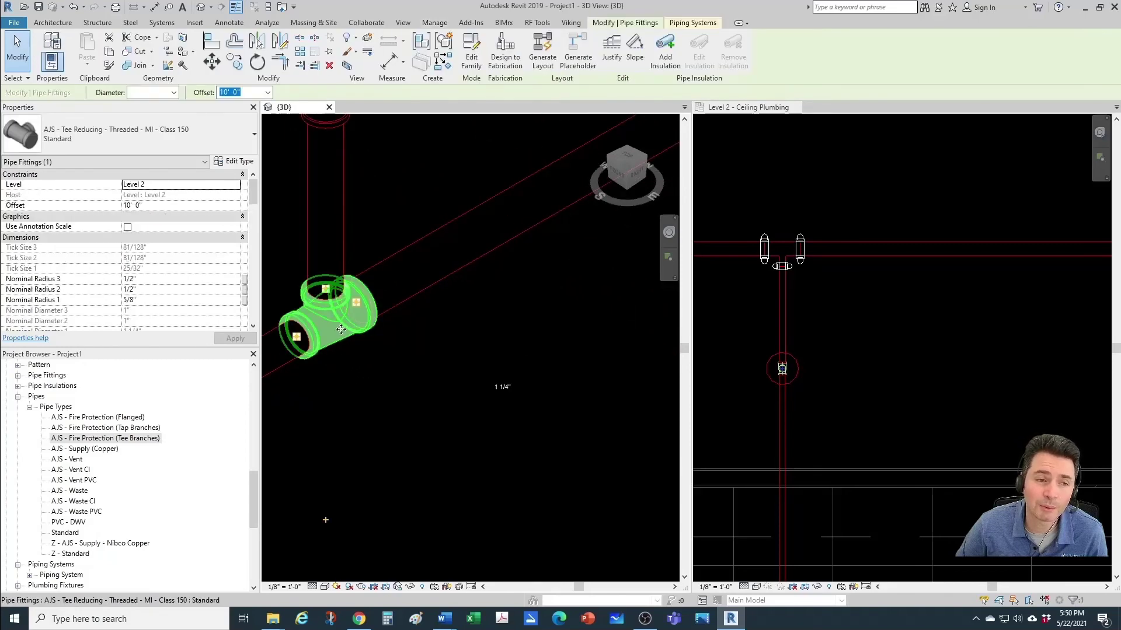
click(339, 379)
scroll(338, 378, down, 3)
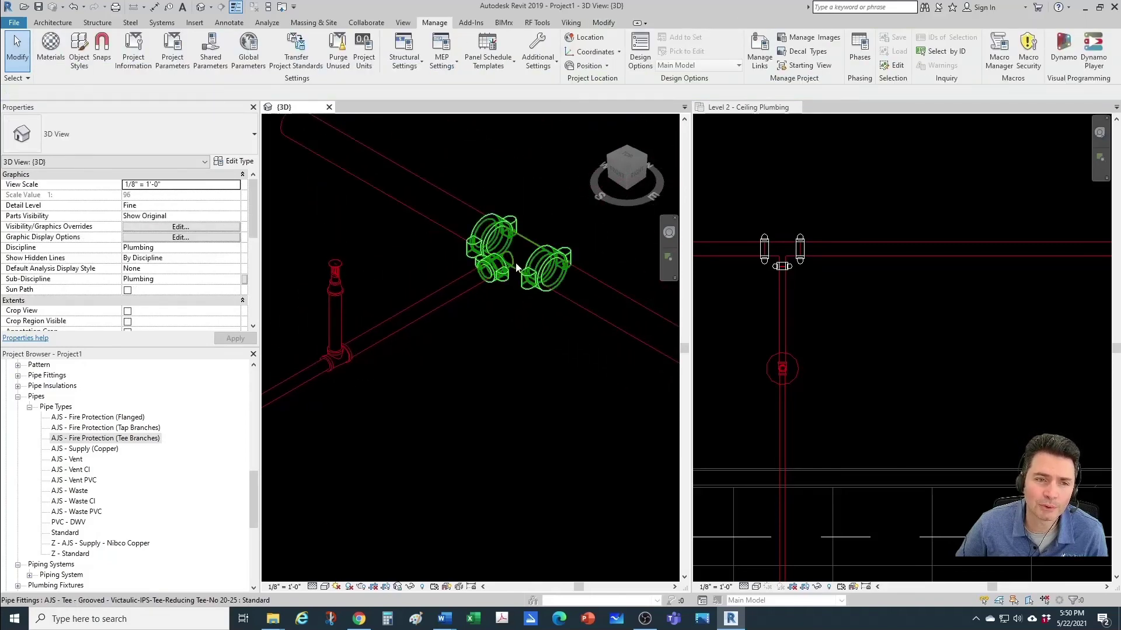
click(518, 270)
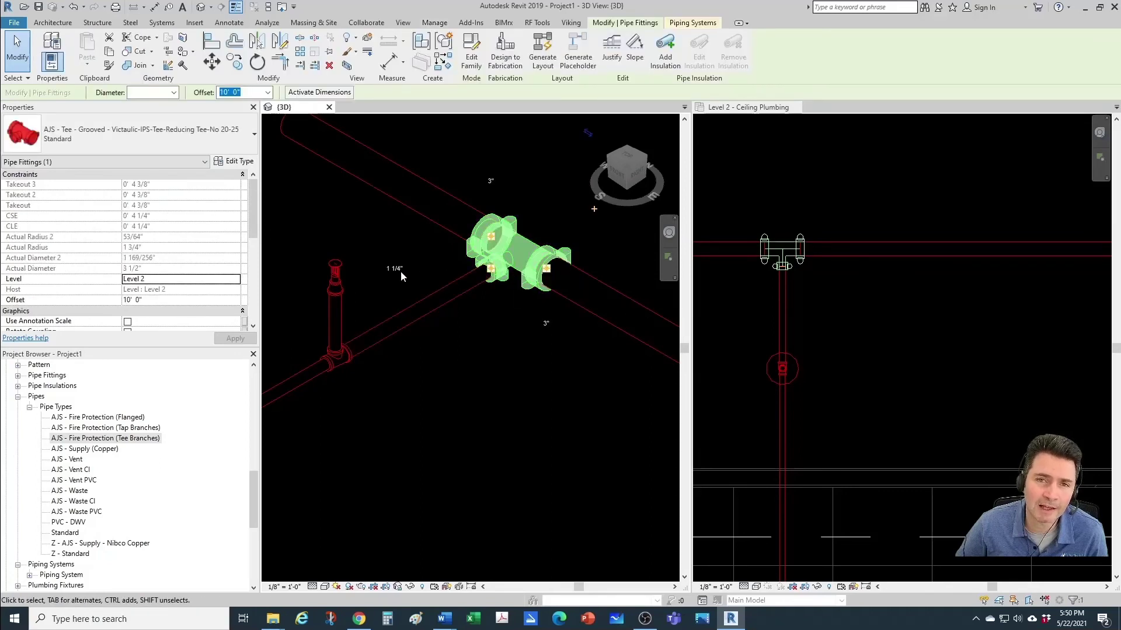
Delete the selected grooved reducing tee from the 3" main
key(Delete)
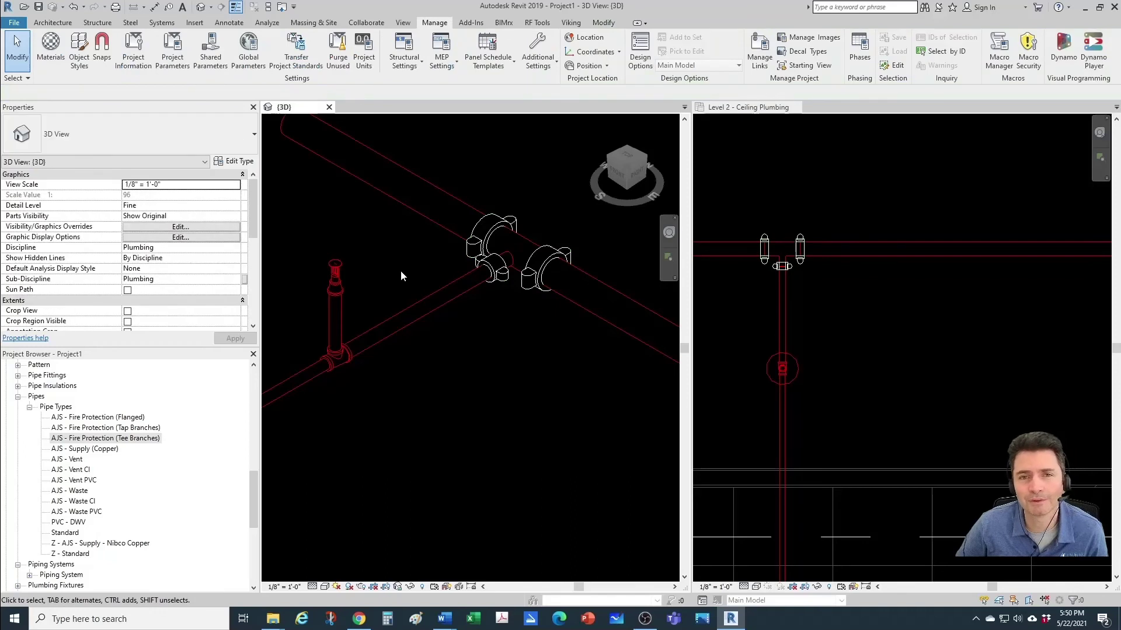